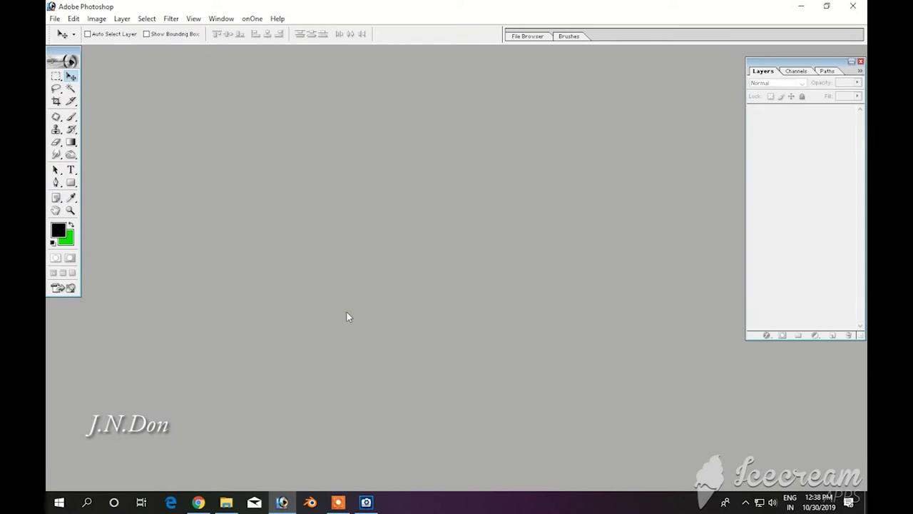
Create a new 3.2 × 6 inch, 1000 ppi document named Model 0ne
{"action": "key", "text": "ctrl+n"}
{"action": "type", "text": "Model On"}
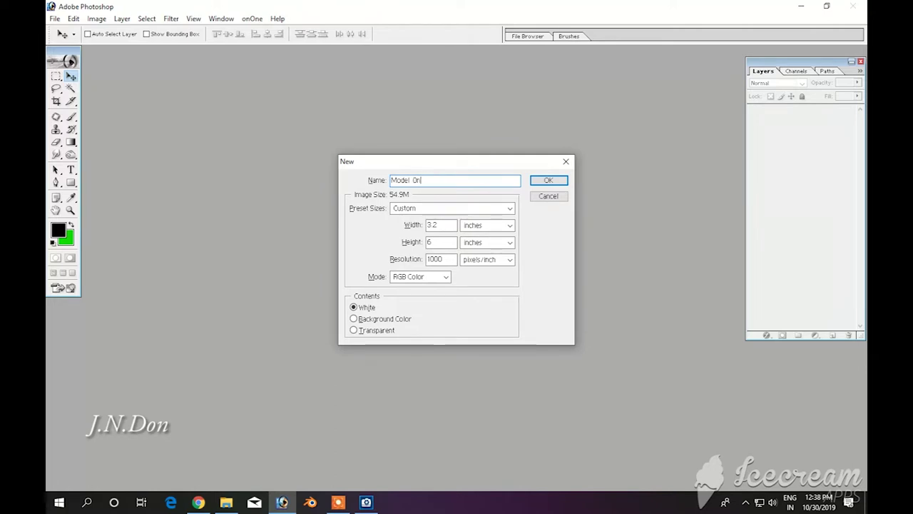
{"action": "type", "text": "e"}
{"action": "key", "text": "Return"}
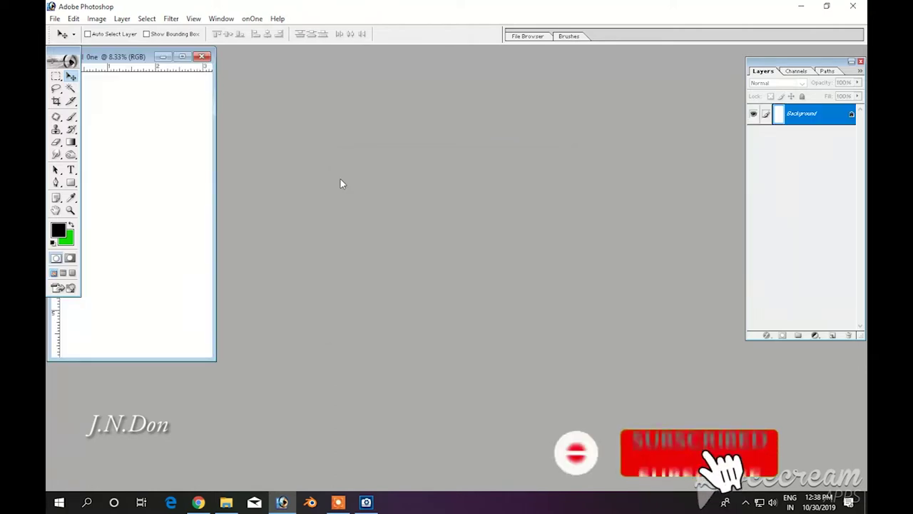
Maximize the canvas with rulers hidden, and open a Diwali-folder photo into Photoshop
{"action": "left_click_drag", "start_coordinate": [121, 57], "coordinate": [388, 111]}
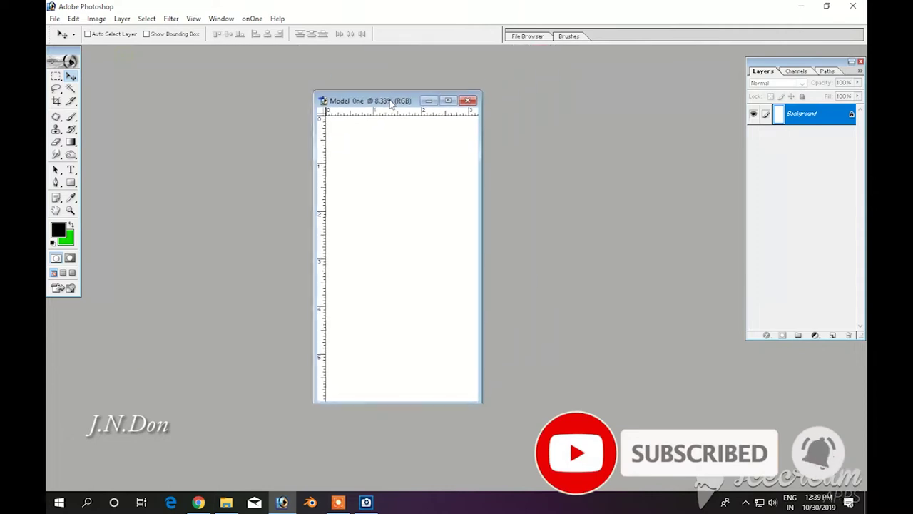
{"action": "key", "text": "ctrl+r"}
{"action": "double_click", "coordinate": [387, 111]}
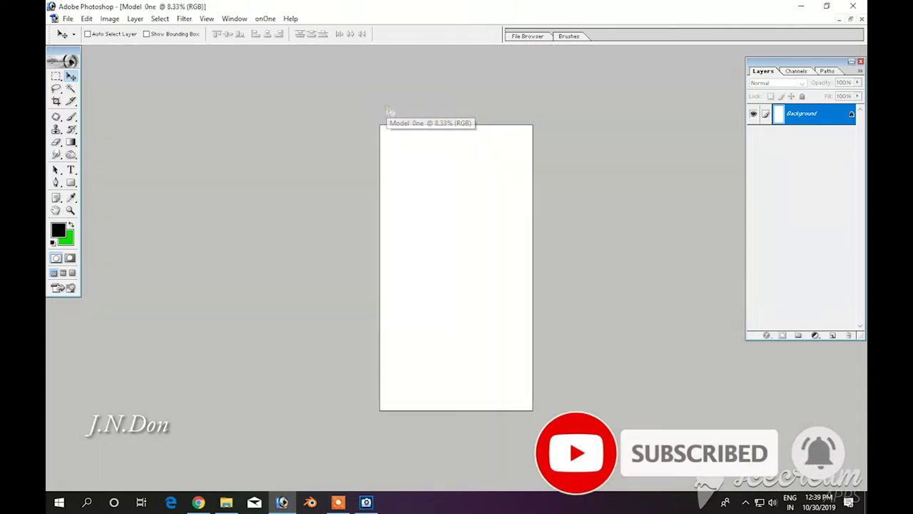
{"action": "key", "text": "ctrl+0"}
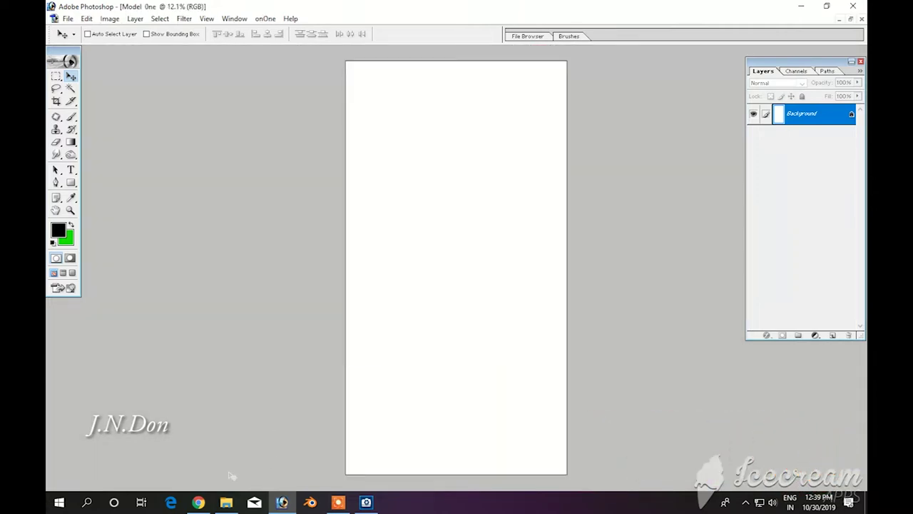
{"action": "left_click", "coordinate": [226, 503]}
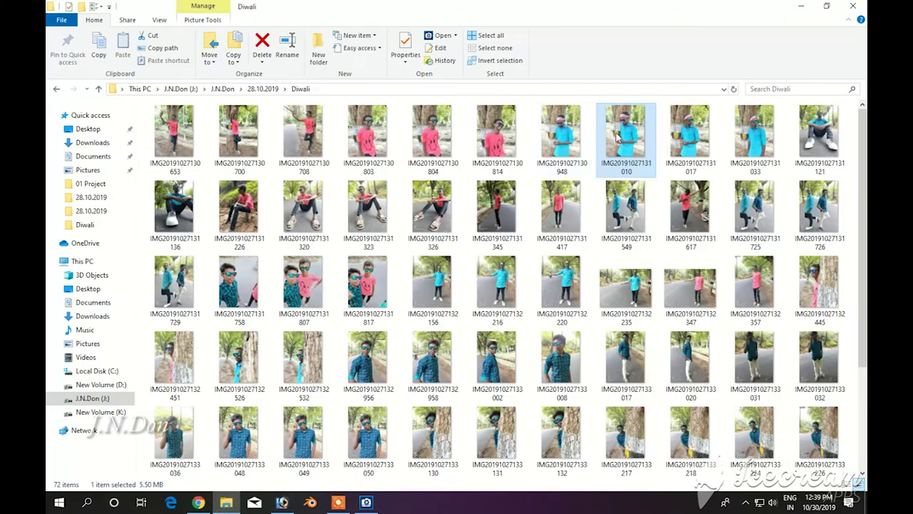
{"action": "mouse_move", "coordinate": [431, 361]}
{"action": "left_mouse_down"}
{"action": "mouse_move", "coordinate": [283, 505]}
{"action": "mouse_move", "coordinate": [475, 200]}
{"action": "left_mouse_up"}
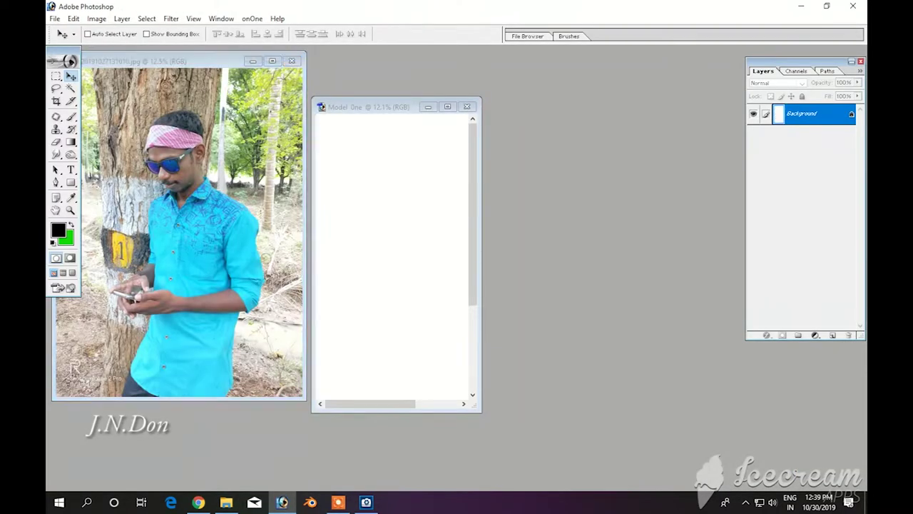
Place the photo into Model 0ne as Layer 1, scaled to about 109.4% and shifted right
{"action": "left_click_drag", "start_coordinate": [235, 249], "coordinate": [342, 178]}
{"action": "left_click", "coordinate": [290, 63]}
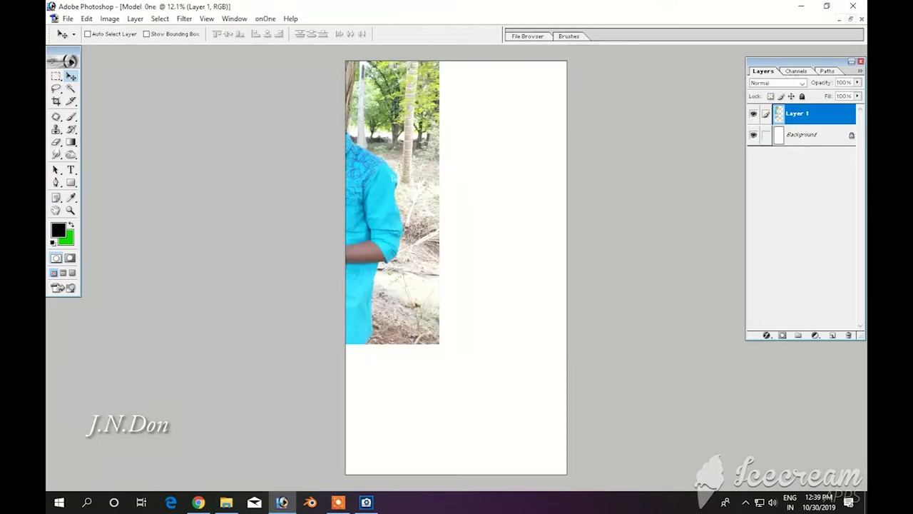
{"action": "double_click", "coordinate": [349, 109]}
{"action": "left_click_drag", "start_coordinate": [382, 258], "coordinate": [492, 369]}
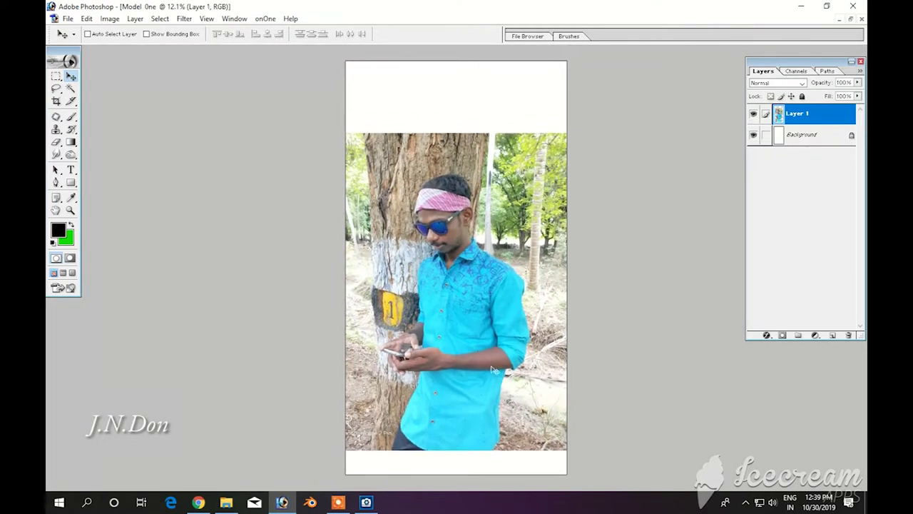
{"action": "key", "text": "ctrl+t"}
{"action": "left_click_drag", "start_coordinate": [573, 141], "coordinate": [595, 127]}
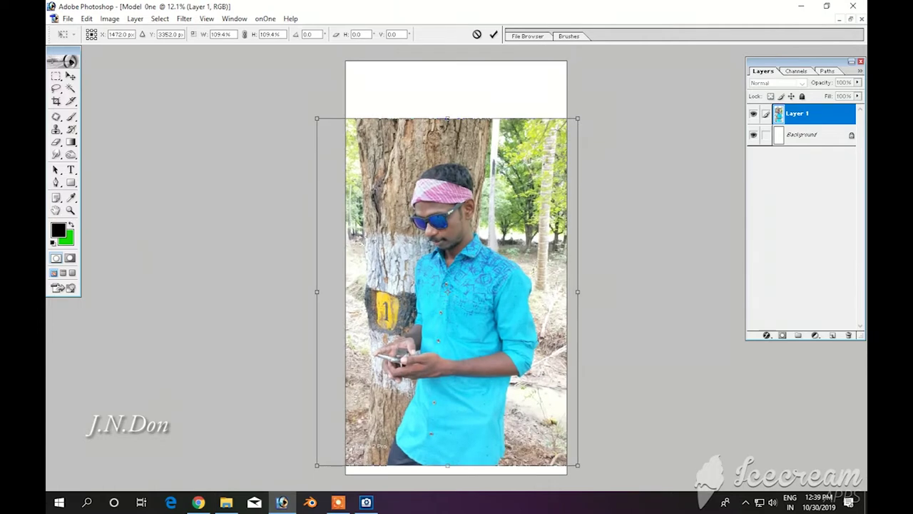
{"action": "left_click_drag", "start_coordinate": [465, 300], "coordinate": [476, 300]}
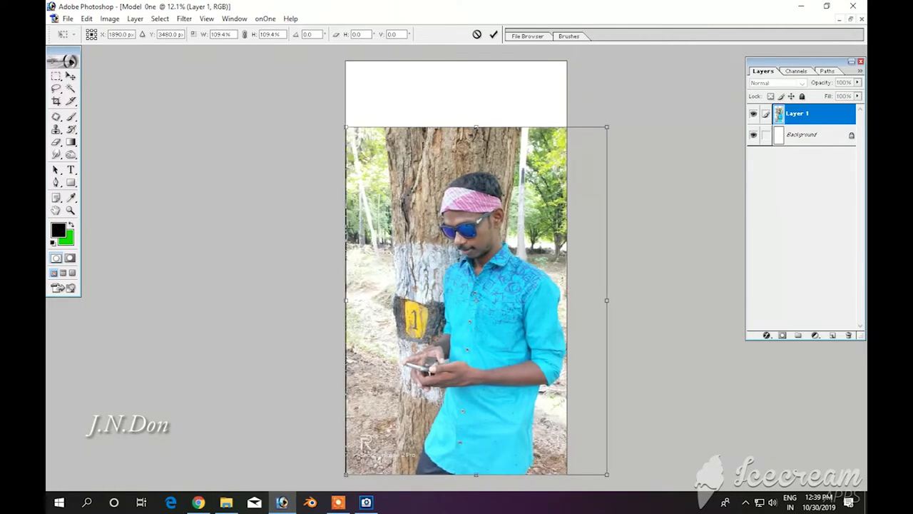
{"action": "key", "text": "Return"}
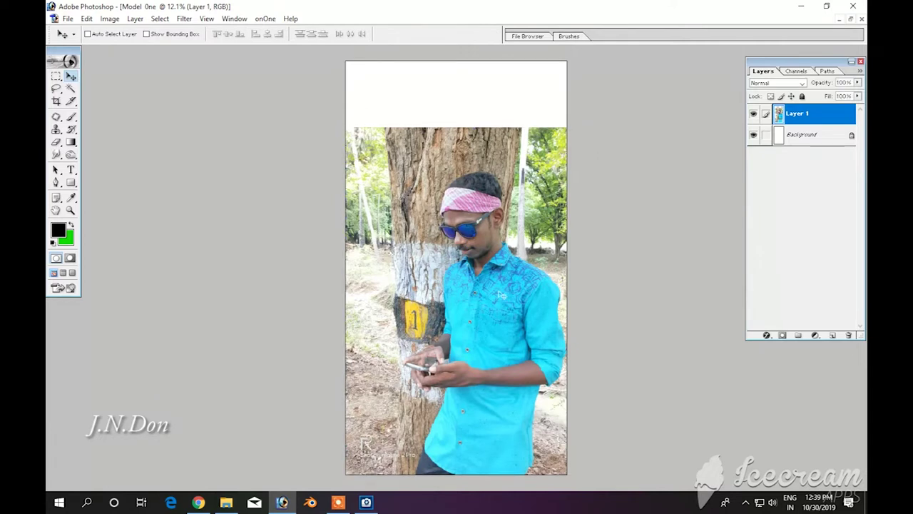
Try stretching the photo up over the white top strip, then cancel that transform
{"action": "right_click", "coordinate": [438, 149]}
{"action": "key", "text": "Escape"}
{"action": "key", "text": "m"}
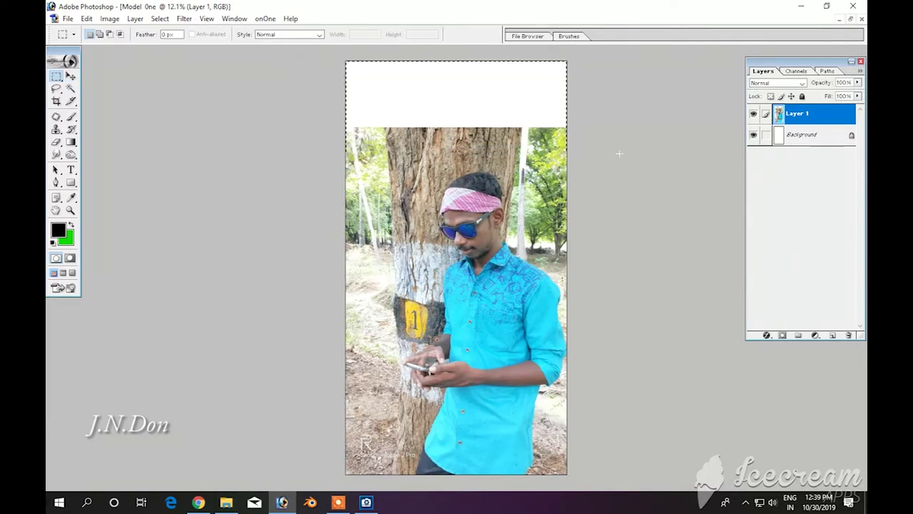
{"action": "key", "text": "ctrl+t"}
{"action": "key", "text": "ctrl+minus"}
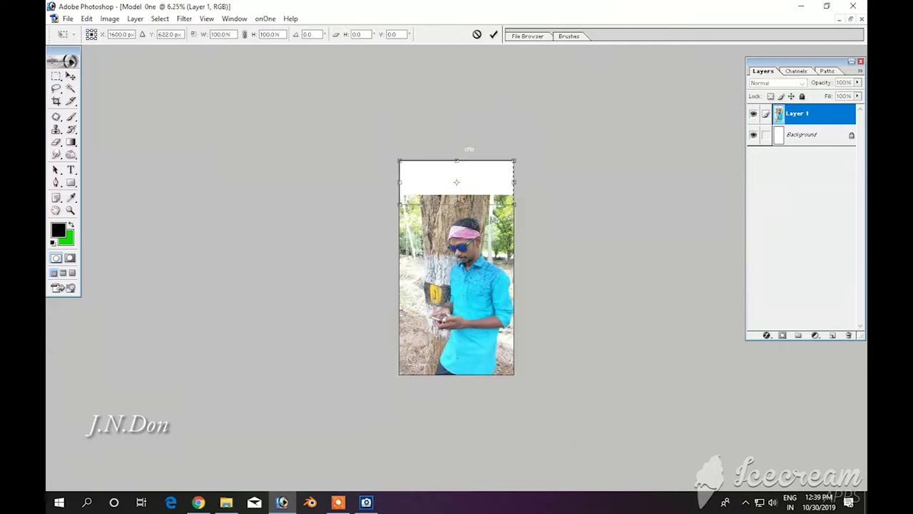
{"action": "left_click_drag", "start_coordinate": [476, 161], "coordinate": [476, 80]}
{"action": "key", "text": "Escape"}
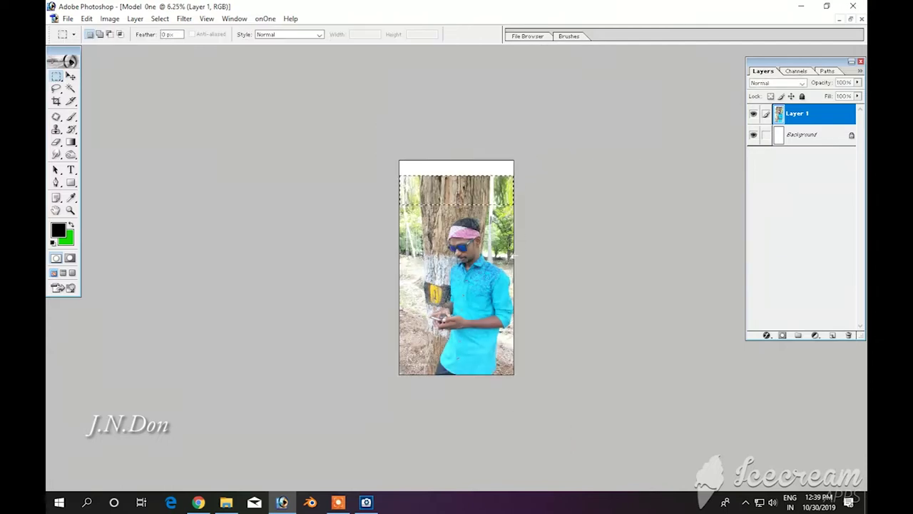
{"action": "key", "text": "v"}
Select Layer 1 and nudge the photo slightly upward into its final position
{"action": "right_click", "coordinate": [464, 184]}
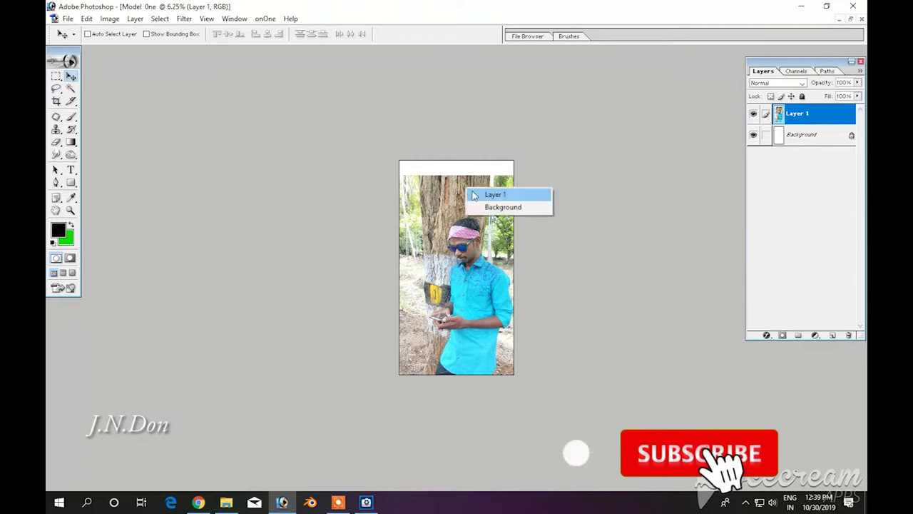
{"action": "key", "text": "ctrl+plus"}
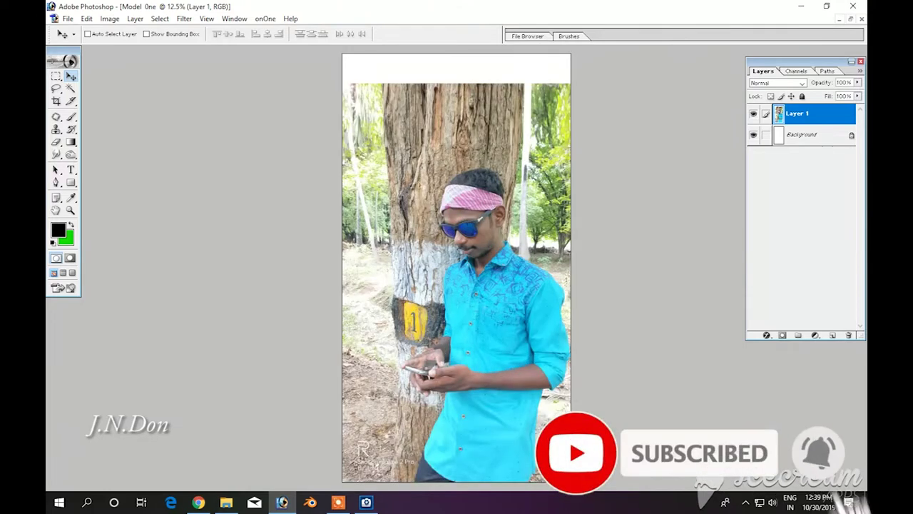
{"action": "right_click", "coordinate": [484, 242]}
{"action": "right_click", "coordinate": [480, 139]}
{"action": "left_click_drag", "start_coordinate": [483, 156], "coordinate": [484, 146]}
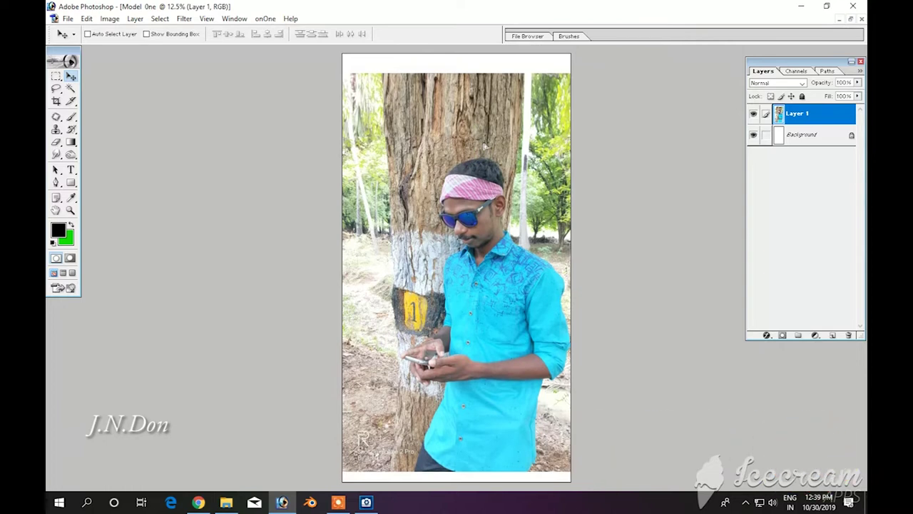
{"action": "left_click_drag", "start_coordinate": [513, 155], "coordinate": [514, 157]}
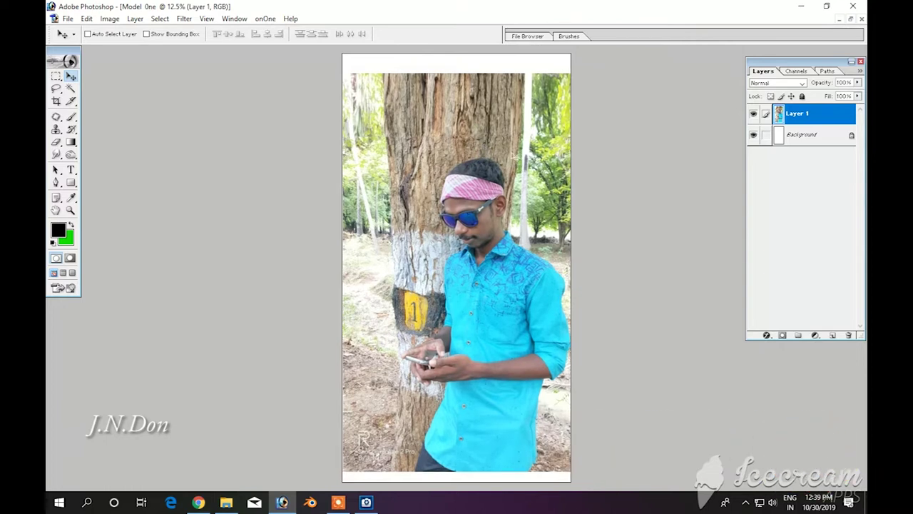
{"action": "left_click", "coordinate": [473, 211], "text": "ctrl+space"}
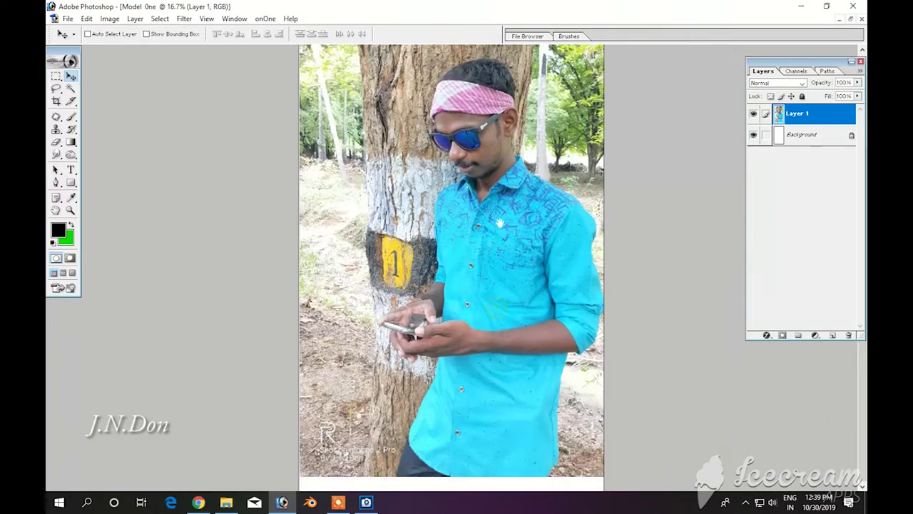
{"action": "key", "text": "ctrl+m"}
Apply Auto Curves, Brightness/Contrast and a second Curves pass, then duplicate Layer 1
{"action": "left_click", "coordinate": [673, 314]}
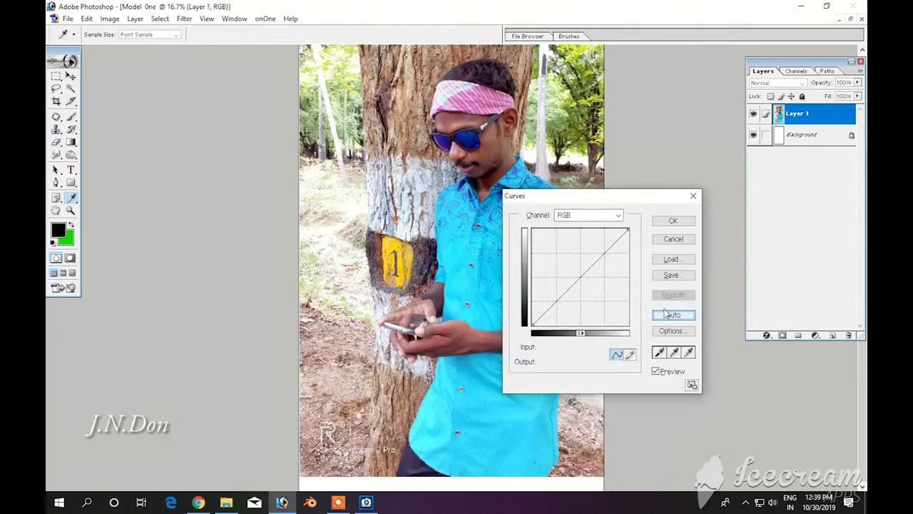
{"action": "left_click", "coordinate": [673, 222]}
{"action": "left_click", "coordinate": [109, 19]}
{"action": "mouse_move", "coordinate": [135, 48]}
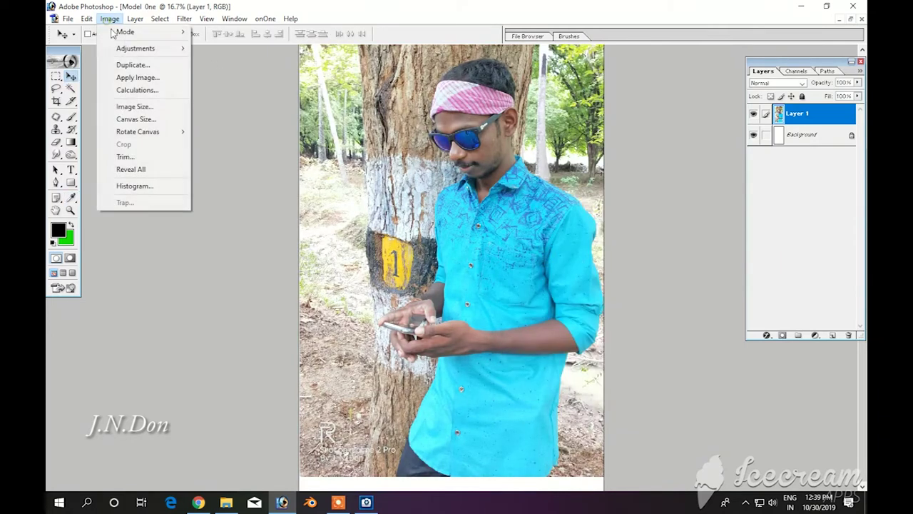
{"action": "left_click", "coordinate": [236, 122]}
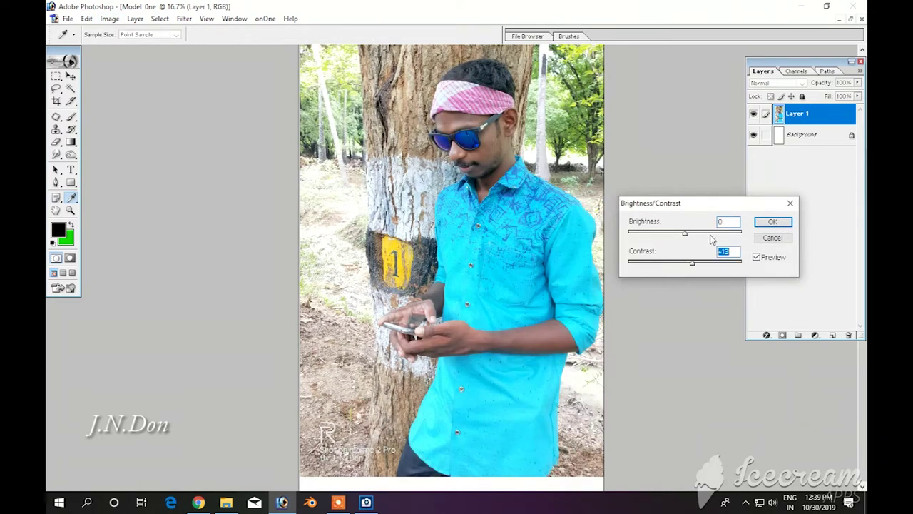
{"action": "left_click", "coordinate": [778, 227]}
{"action": "key", "text": "ctrl+m"}
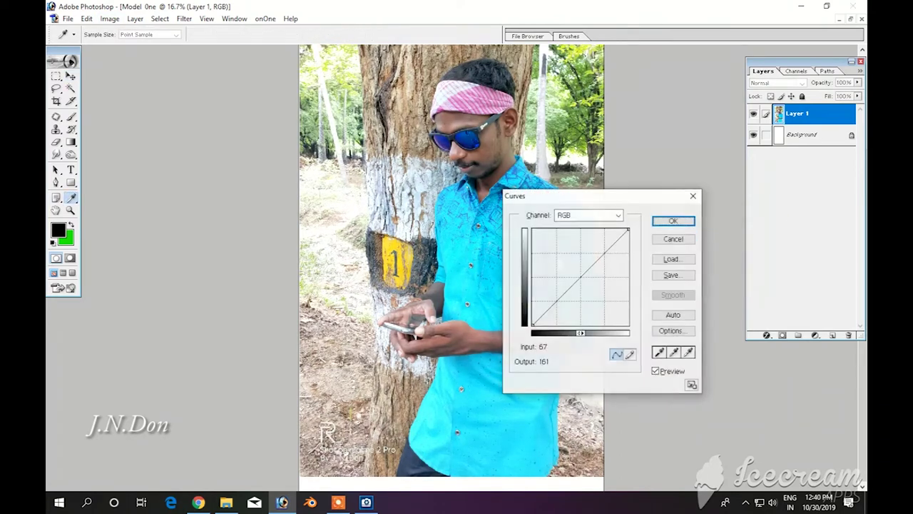
{"action": "left_click", "coordinate": [669, 224]}
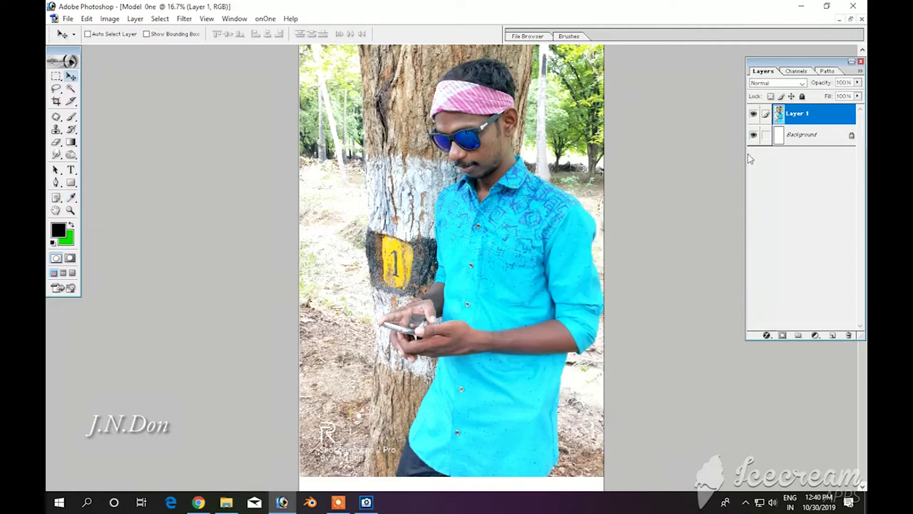
{"action": "key", "text": "ctrl+j"}
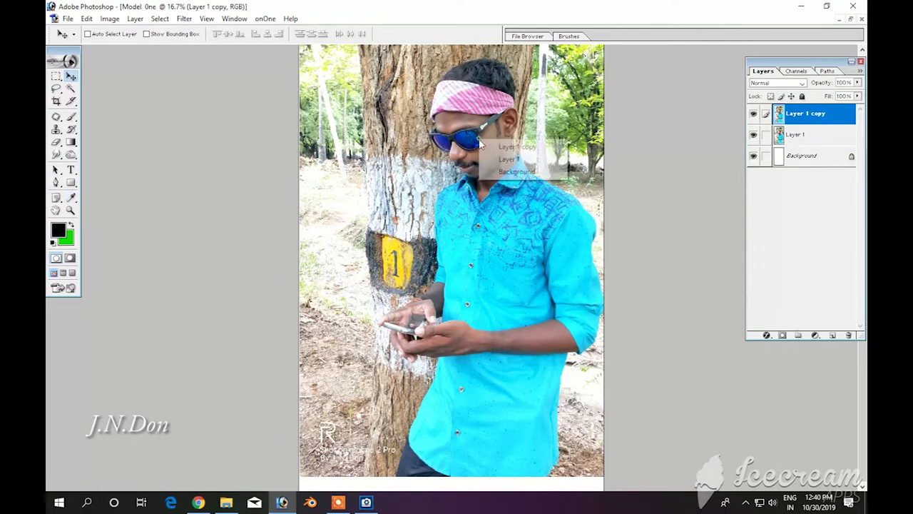
Raise the portrait's saturation to +8 with Hue/Saturation
{"action": "key", "text": "ctrl+u"}
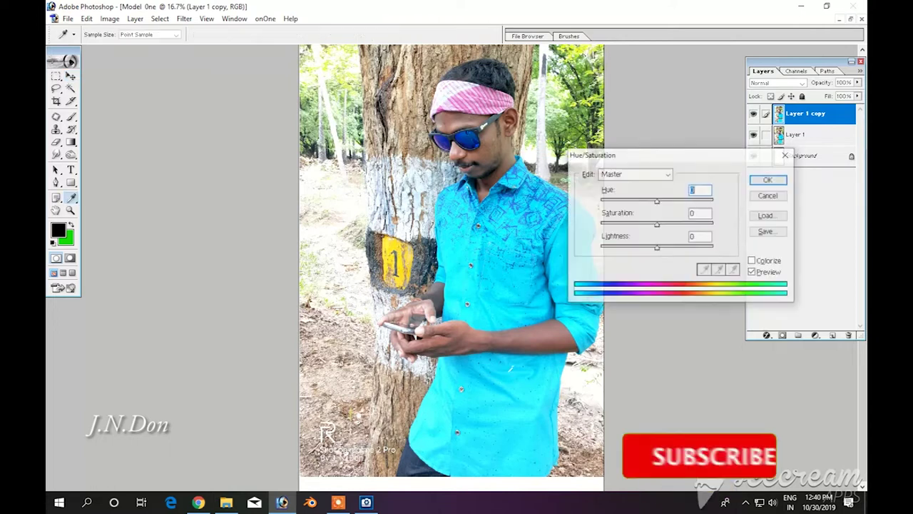
{"action": "left_click_drag", "start_coordinate": [656, 224], "coordinate": [661, 224]}
{"action": "left_click", "coordinate": [768, 179]}
Apply Noiseware Professional noise reduction to Layer 1 copy, previewing around the face
{"action": "left_click", "coordinate": [184, 19]}
{"action": "left_click", "coordinate": [396, 358]}
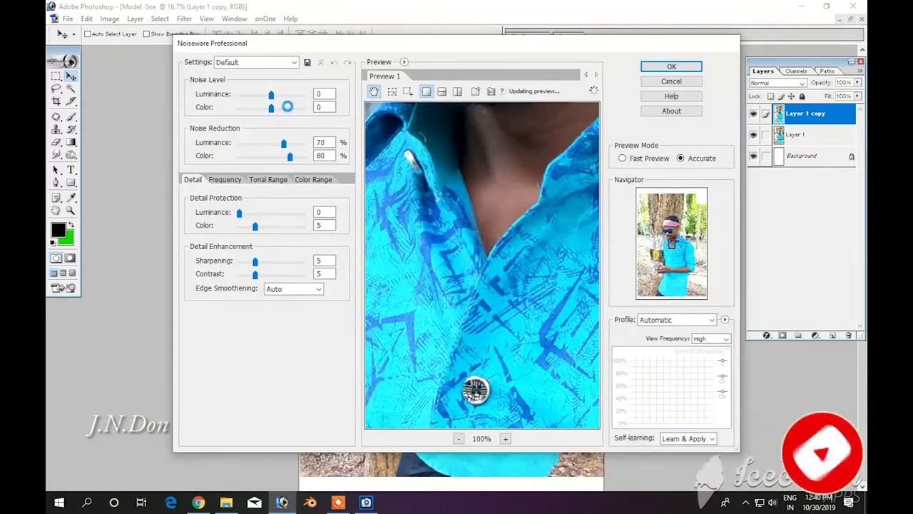
{"action": "left_click_drag", "start_coordinate": [502, 259], "coordinate": [468, 385]}
{"action": "left_click_drag", "start_coordinate": [545, 239], "coordinate": [463, 248]}
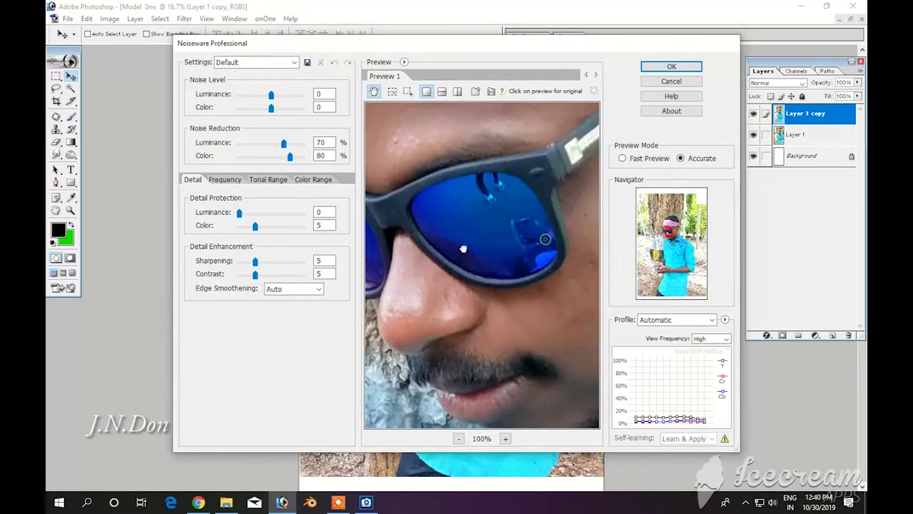
{"action": "left_click", "coordinate": [291, 108]}
{"action": "left_click", "coordinate": [674, 69]}
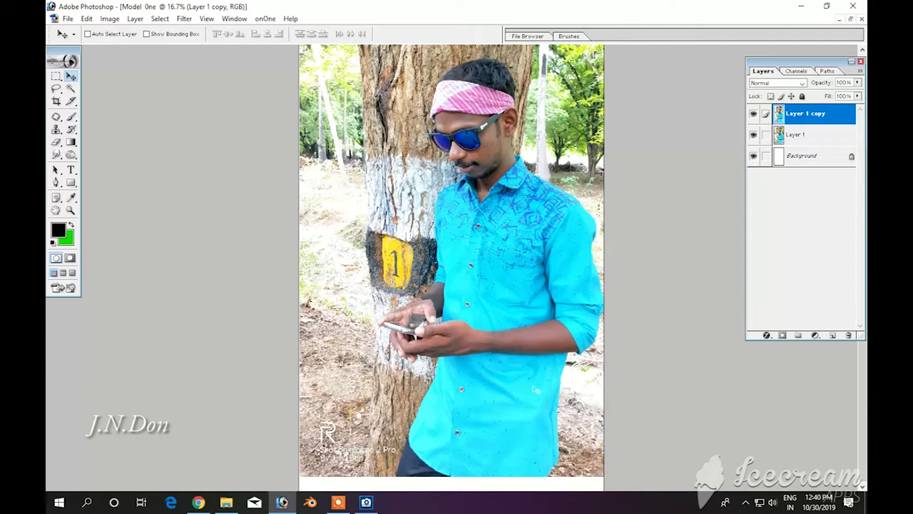
{"action": "key", "text": "ctrl+plus"}
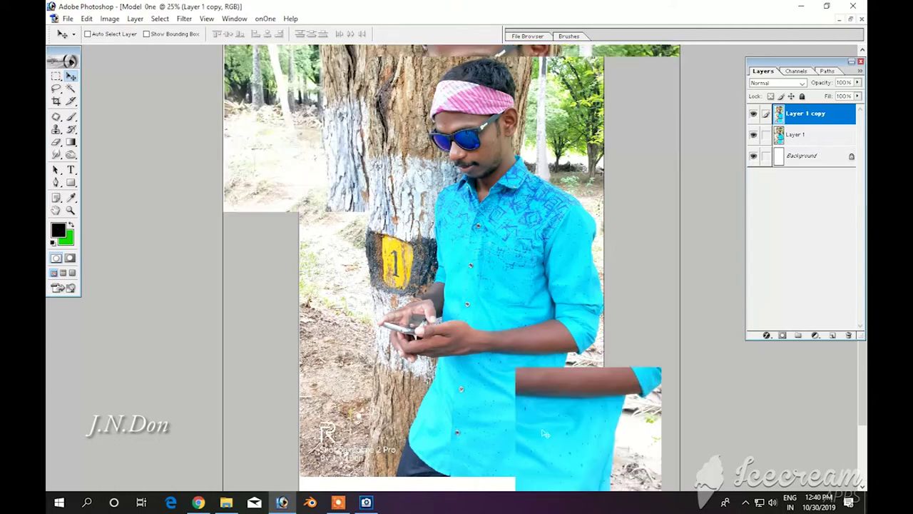
With the Pen tool and a close zoom, place the first anchor on the arm's edge
{"action": "scroll", "coordinate": [480, 428], "scroll_direction": "down", "scroll_amount": 3}
{"action": "key", "text": "ctrl+plus"}
{"action": "key", "text": "ctrl+plus"}
{"action": "key", "text": "ctrl+plus"}
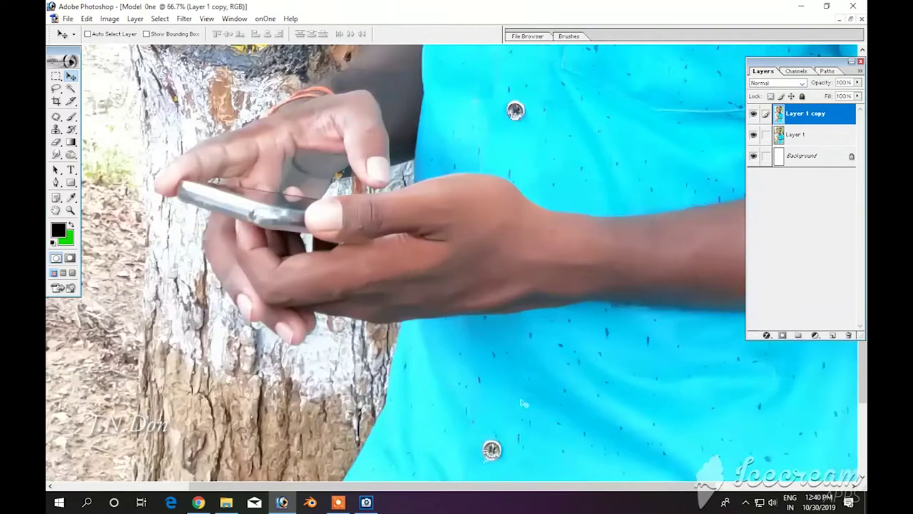
{"action": "scroll", "coordinate": [473, 119], "scroll_direction": "down", "scroll_amount": 5}
{"action": "scroll", "coordinate": [336, 283], "scroll_direction": "right", "scroll_amount": 2}
{"action": "key", "text": "p"}
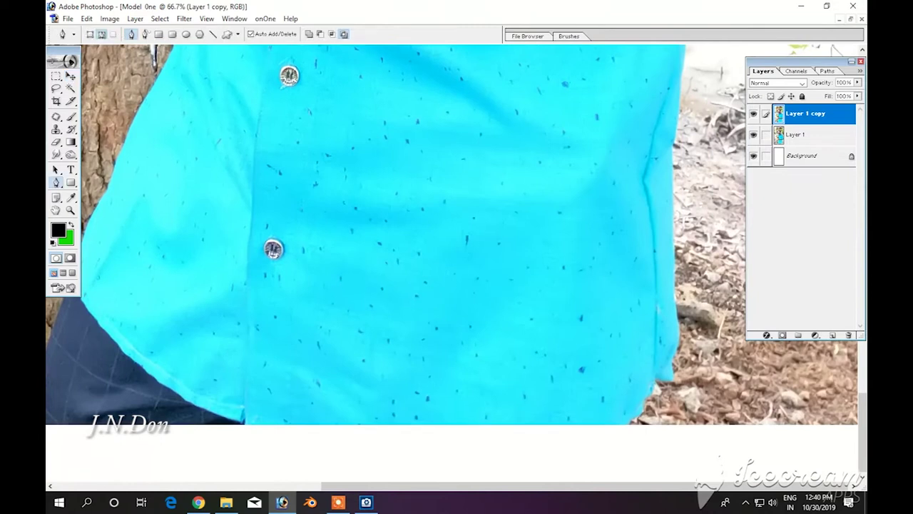
{"action": "scroll", "coordinate": [280, 318], "scroll_direction": "left", "scroll_amount": 3}
{"action": "scroll", "coordinate": [280, 318], "scroll_direction": "left", "scroll_amount": 1}
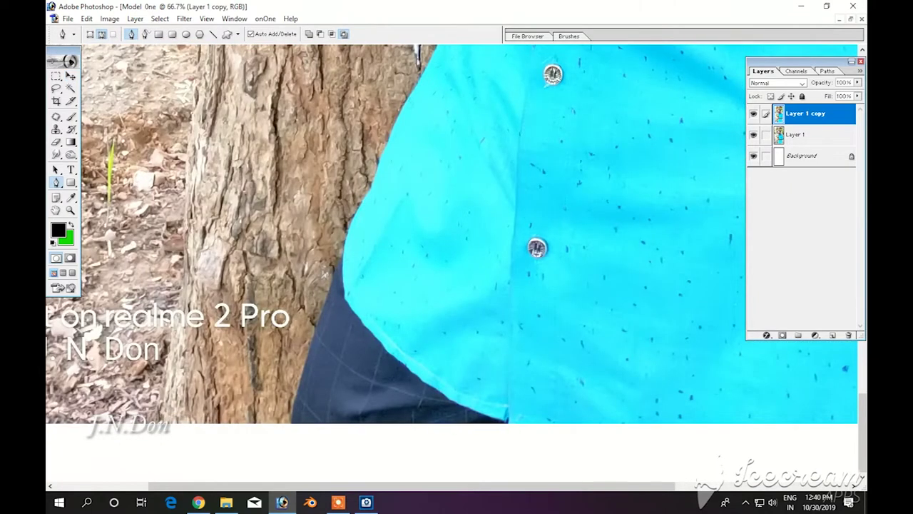
{"action": "scroll", "coordinate": [281, 318], "scroll_direction": "up", "scroll_amount": 1}
{"action": "scroll", "coordinate": [340, 288], "scroll_direction": "left", "scroll_amount": 1}
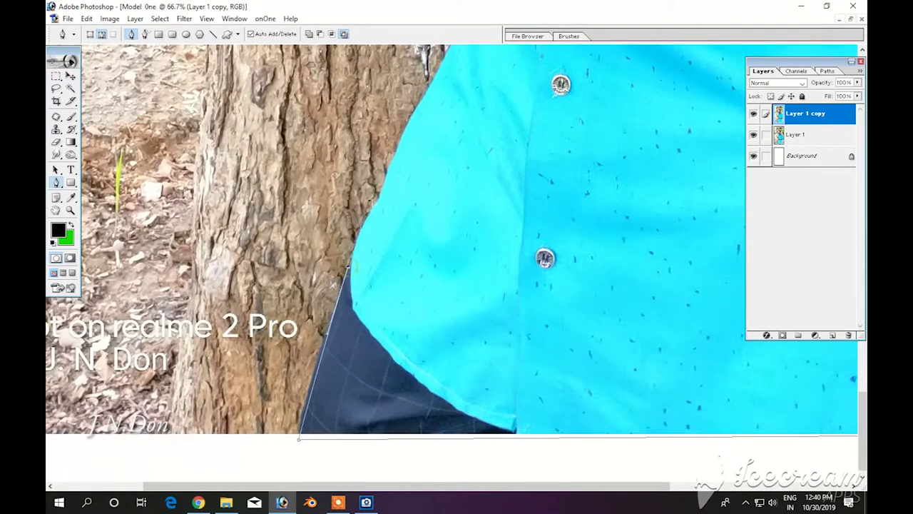
{"action": "key", "text": "ctrl+plus"}
{"action": "key", "text": "ctrl+plus"}
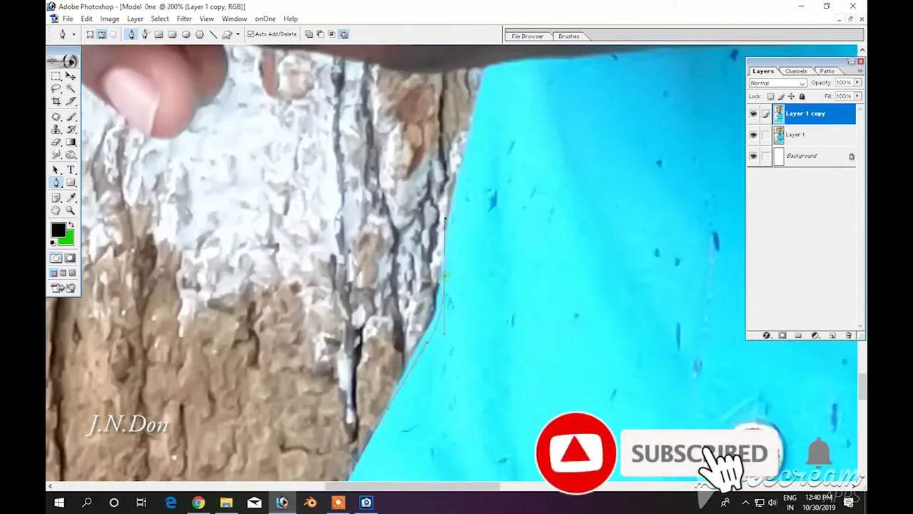
{"action": "scroll", "coordinate": [451, 268], "scroll_direction": "up", "scroll_amount": 3}
{"action": "scroll", "coordinate": [451, 267], "scroll_direction": "up", "scroll_amount": 3}
{"action": "scroll", "coordinate": [451, 267], "scroll_direction": "left", "scroll_amount": 1}
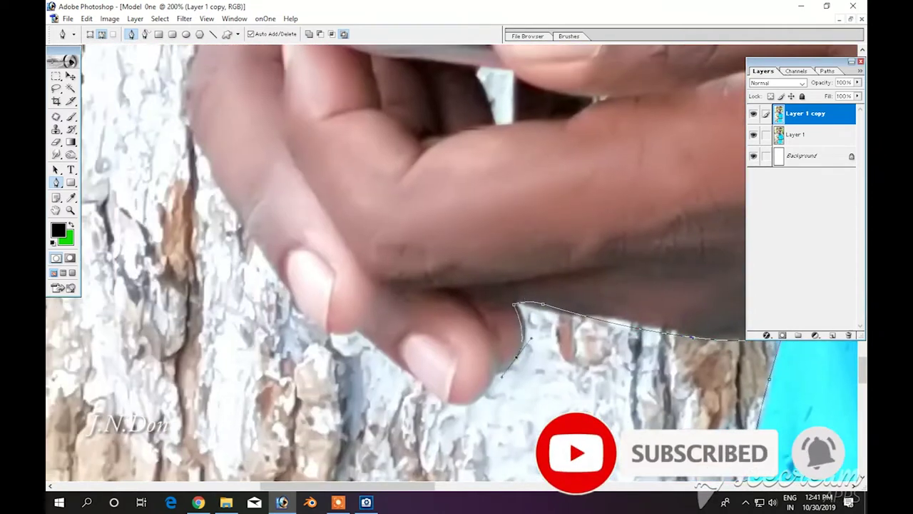
{"action": "scroll", "coordinate": [301, 280], "scroll_direction": "up", "scroll_amount": 3}
{"action": "scroll", "coordinate": [301, 279], "scroll_direction": "up", "scroll_amount": 2}
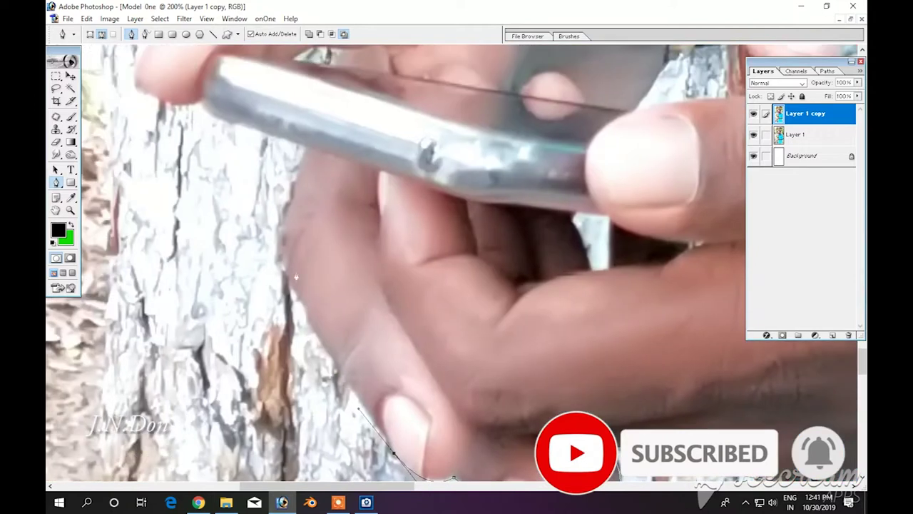
{"action": "scroll", "coordinate": [298, 191], "scroll_direction": "up", "scroll_amount": 3}
{"action": "scroll", "coordinate": [299, 214], "scroll_direction": "up", "scroll_amount": 1}
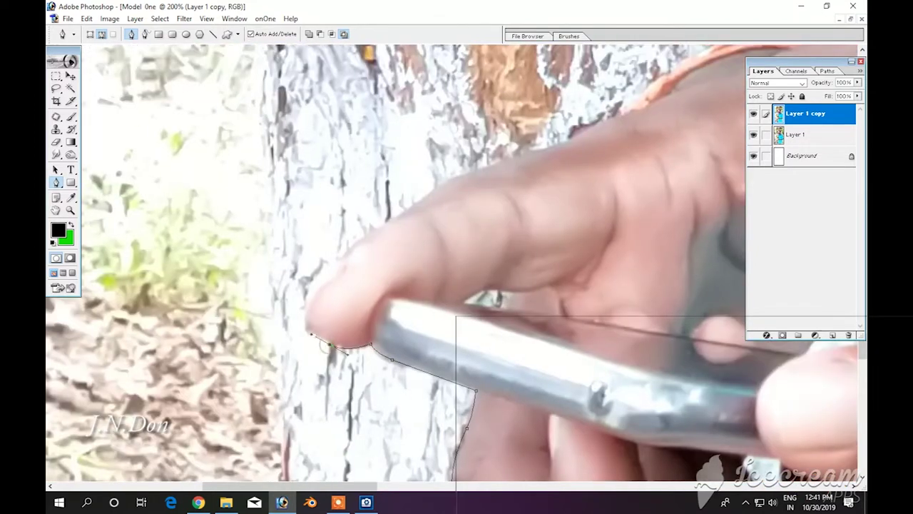
{"action": "scroll", "coordinate": [331, 343], "scroll_direction": "up", "scroll_amount": 3}
{"action": "scroll", "coordinate": [300, 378], "scroll_direction": "up", "scroll_amount": 3}
{"action": "scroll", "coordinate": [277, 407], "scroll_direction": "up", "scroll_amount": 3}
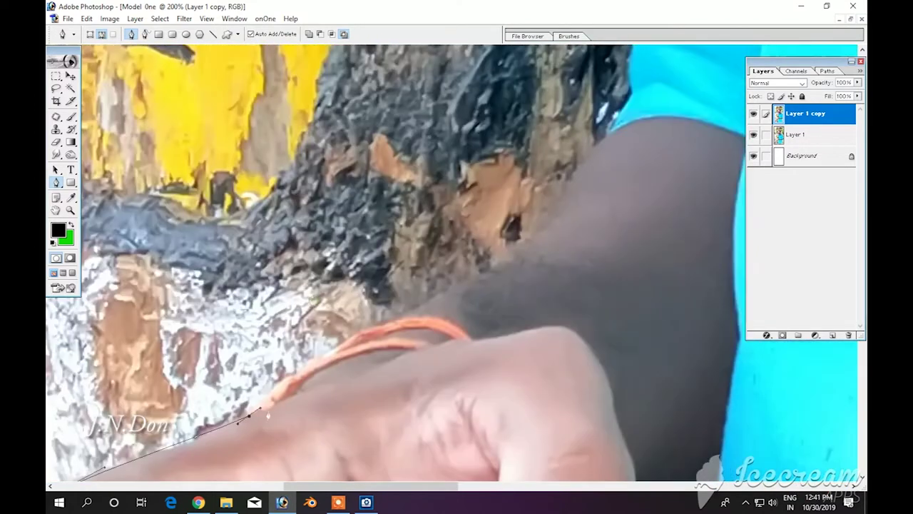
{"action": "scroll", "coordinate": [421, 315], "scroll_direction": "up", "scroll_amount": 3}
{"action": "scroll", "coordinate": [421, 314], "scroll_direction": "right", "scroll_amount": 3}
{"action": "left_click", "coordinate": [413, 343]}
Follow the arm up to the face and add a curved anchor along the hair
{"action": "key", "text": "ctrl+minus"}
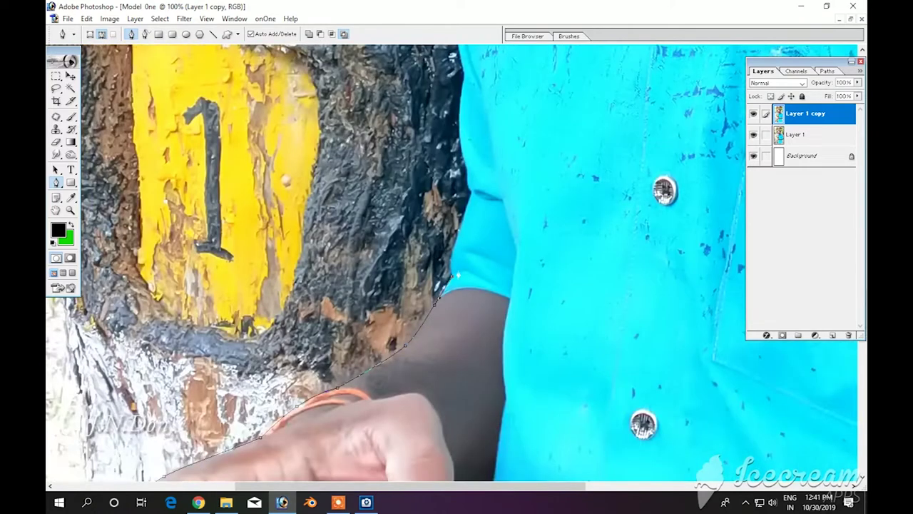
{"action": "scroll", "coordinate": [454, 238], "scroll_direction": "up", "scroll_amount": 3}
{"action": "scroll", "coordinate": [454, 237], "scroll_direction": "right", "scroll_amount": 3}
{"action": "scroll", "coordinate": [449, 264], "scroll_direction": "up", "scroll_amount": 3}
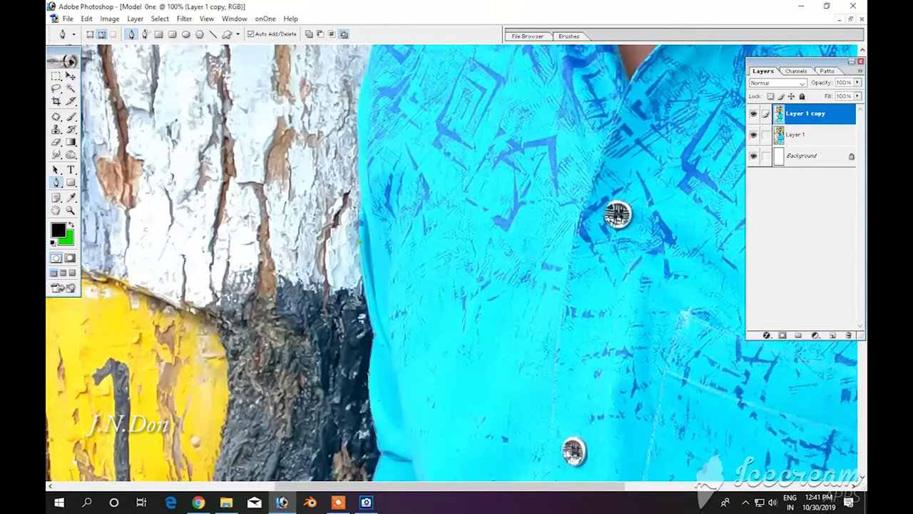
{"action": "scroll", "coordinate": [449, 264], "scroll_direction": "up", "scroll_amount": 4}
{"action": "scroll", "coordinate": [449, 264], "scroll_direction": "up", "scroll_amount": 1}
{"action": "scroll", "coordinate": [450, 264], "scroll_direction": "up", "scroll_amount": 2}
{"action": "scroll", "coordinate": [445, 223], "scroll_direction": "up", "scroll_amount": 2}
{"action": "scroll", "coordinate": [445, 223], "scroll_direction": "right", "scroll_amount": 2}
{"action": "scroll", "coordinate": [448, 257], "scroll_direction": "up", "scroll_amount": 2}
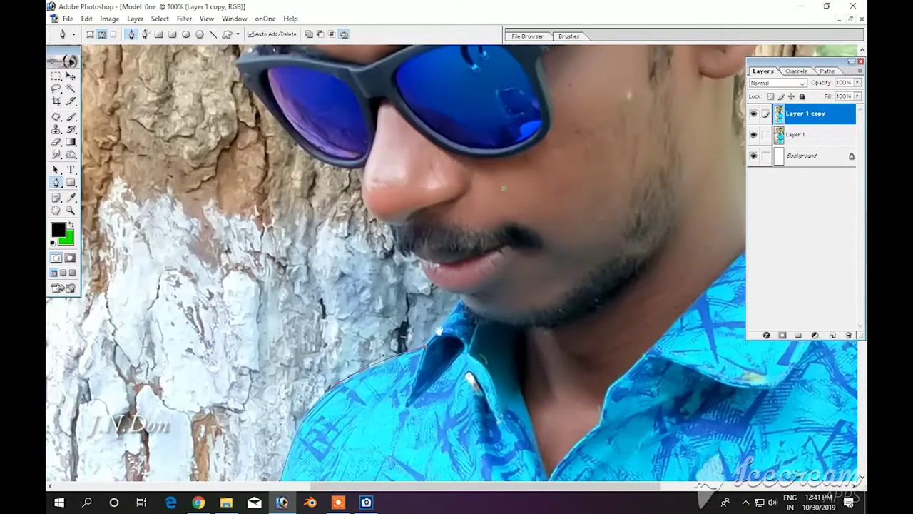
{"action": "scroll", "coordinate": [451, 295], "scroll_direction": "up", "scroll_amount": 2}
{"action": "scroll", "coordinate": [383, 345], "scroll_direction": "up", "scroll_amount": 2}
{"action": "key", "text": "ctrl+plus"}
{"action": "key", "text": "ctrl+plus"}
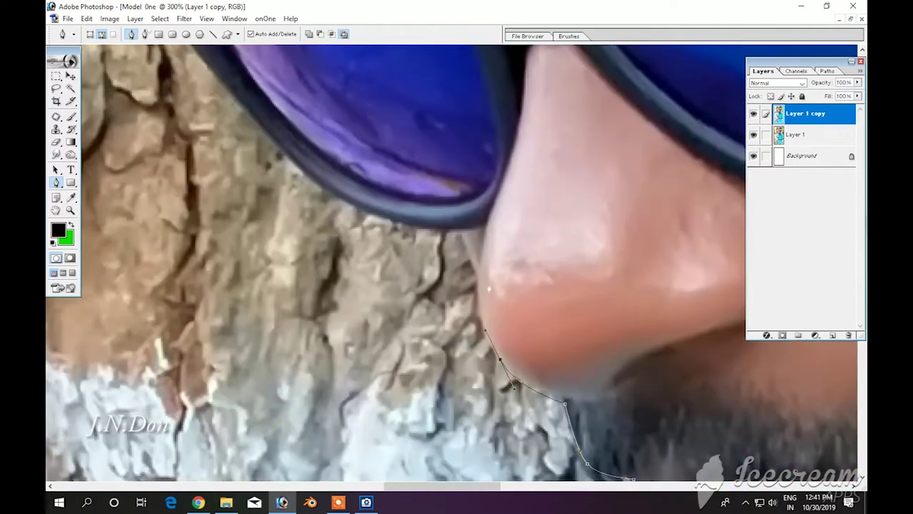
{"action": "scroll", "coordinate": [468, 244], "scroll_direction": "up", "scroll_amount": 3}
{"action": "scroll", "coordinate": [485, 299], "scroll_direction": "left", "scroll_amount": 2}
{"action": "scroll", "coordinate": [383, 301], "scroll_direction": "up", "scroll_amount": 2}
{"action": "scroll", "coordinate": [335, 255], "scroll_direction": "left", "scroll_amount": 2}
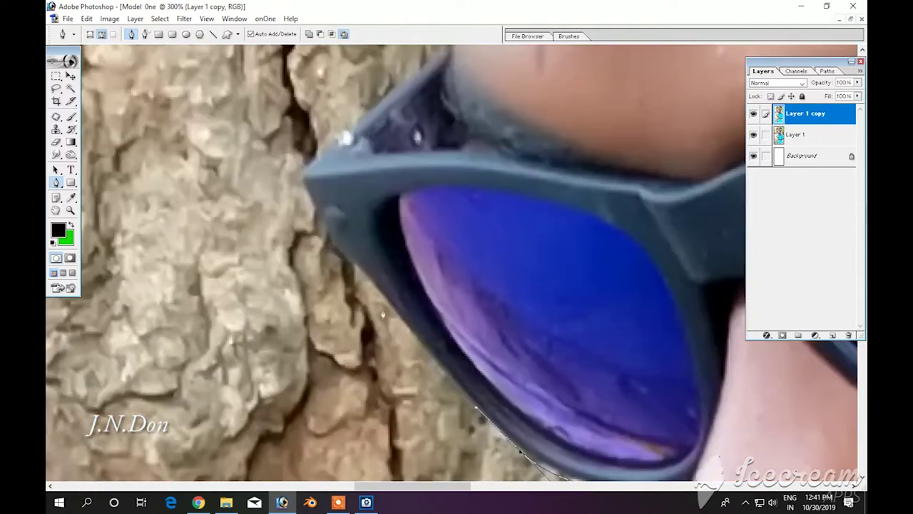
{"action": "scroll", "coordinate": [451, 263], "scroll_direction": "up", "scroll_amount": 3}
{"action": "scroll", "coordinate": [452, 263], "scroll_direction": "up", "scroll_amount": 3}
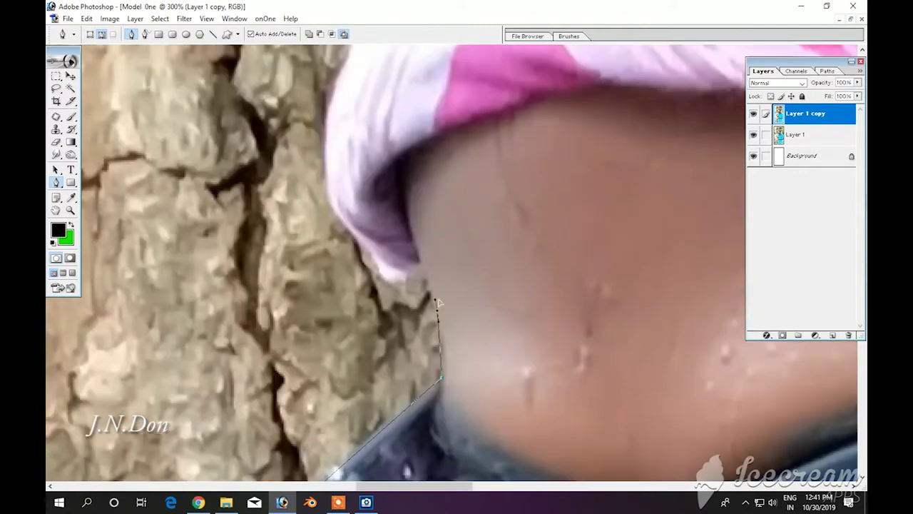
{"action": "scroll", "coordinate": [452, 264], "scroll_direction": "up", "scroll_amount": 2}
{"action": "scroll", "coordinate": [451, 263], "scroll_direction": "up", "scroll_amount": 2}
{"action": "scroll", "coordinate": [452, 264], "scroll_direction": "up", "scroll_amount": 3}
{"action": "scroll", "coordinate": [452, 263], "scroll_direction": "up", "scroll_amount": 3}
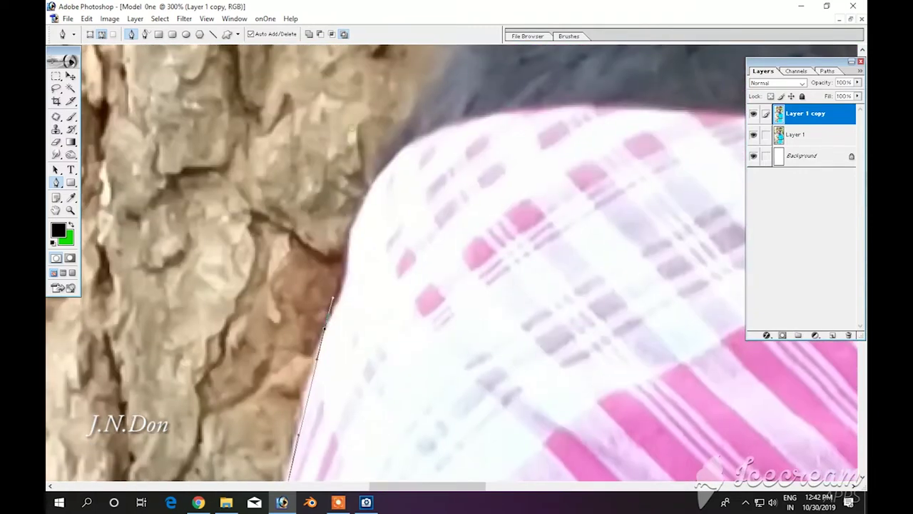
{"action": "scroll", "coordinate": [452, 263], "scroll_direction": "up", "scroll_amount": 2}
{"action": "scroll", "coordinate": [451, 263], "scroll_direction": "up", "scroll_amount": 2}
{"action": "left_click_drag", "start_coordinate": [355, 184], "coordinate": [432, 129]}
Pan back down the figure, zoom out to check the path, and hide the Layers panel
{"action": "scroll", "coordinate": [432, 129], "scroll_direction": "left", "scroll_amount": 2}
{"action": "scroll", "coordinate": [432, 128], "scroll_direction": "right", "scroll_amount": 3}
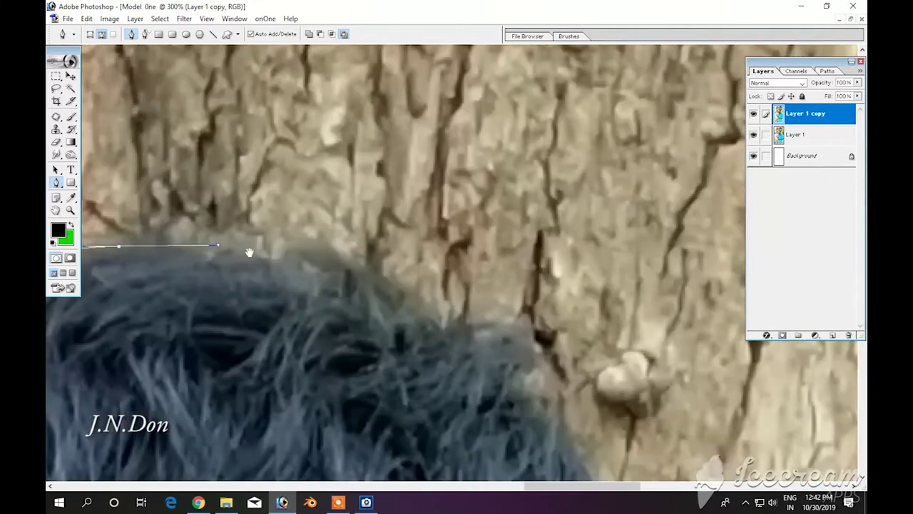
{"action": "scroll", "coordinate": [432, 129], "scroll_direction": "down", "scroll_amount": 2}
{"action": "scroll", "coordinate": [508, 440], "scroll_direction": "right", "scroll_amount": 2}
{"action": "scroll", "coordinate": [508, 439], "scroll_direction": "down", "scroll_amount": 3}
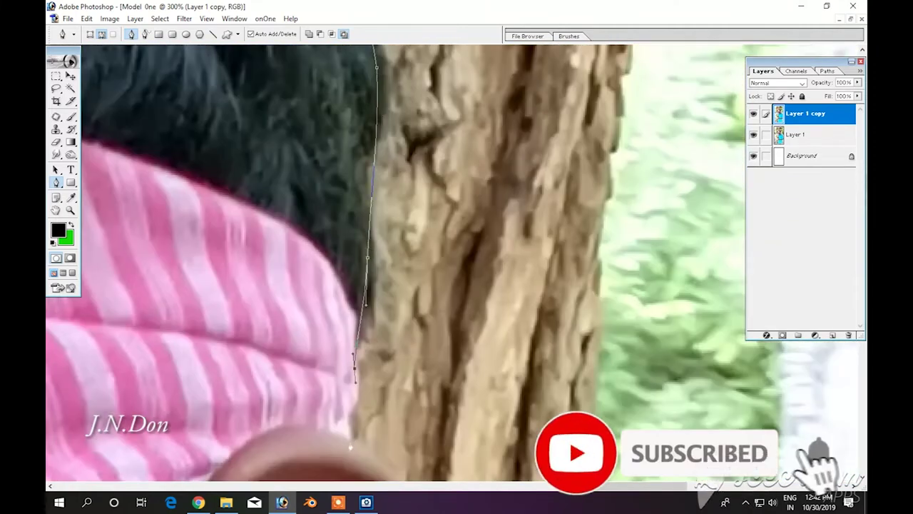
{"action": "scroll", "coordinate": [508, 439], "scroll_direction": "down", "scroll_amount": 3}
{"action": "scroll", "coordinate": [423, 405], "scroll_direction": "down", "scroll_amount": 3}
{"action": "scroll", "coordinate": [422, 405], "scroll_direction": "down", "scroll_amount": 3}
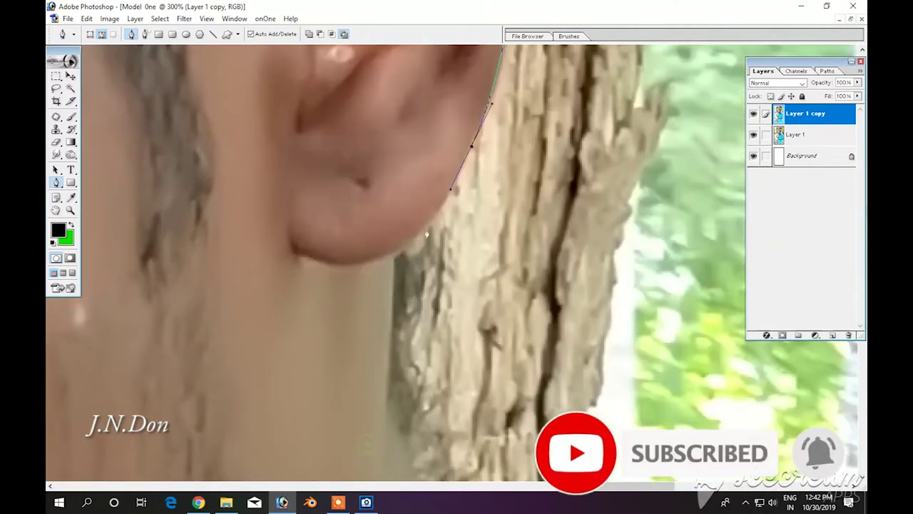
{"action": "scroll", "coordinate": [428, 357], "scroll_direction": "down", "scroll_amount": 3}
{"action": "scroll", "coordinate": [444, 263], "scroll_direction": "down", "scroll_amount": 3}
{"action": "scroll", "coordinate": [443, 264], "scroll_direction": "right", "scroll_amount": 3}
{"action": "scroll", "coordinate": [444, 263], "scroll_direction": "down", "scroll_amount": 3}
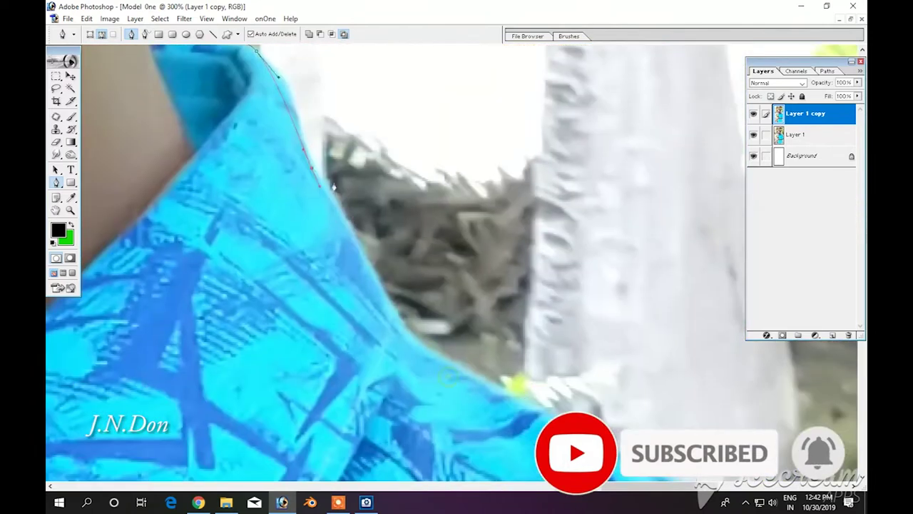
{"action": "scroll", "coordinate": [551, 354], "scroll_direction": "down", "scroll_amount": 3}
{"action": "scroll", "coordinate": [551, 354], "scroll_direction": "down", "scroll_amount": 3}
{"action": "scroll", "coordinate": [564, 348], "scroll_direction": "down", "scroll_amount": 3}
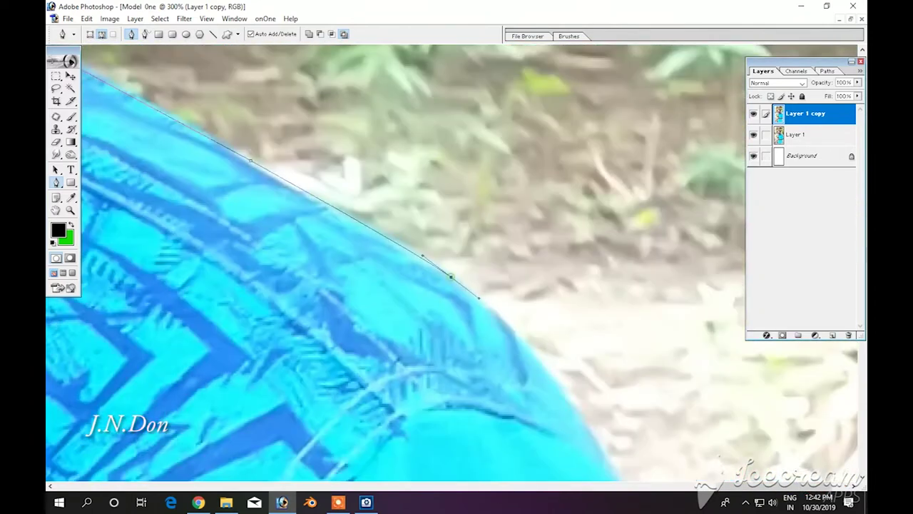
{"action": "scroll", "coordinate": [585, 336], "scroll_direction": "down", "scroll_amount": 3}
{"action": "scroll", "coordinate": [604, 327], "scroll_direction": "down", "scroll_amount": 3}
{"action": "scroll", "coordinate": [605, 328], "scroll_direction": "down", "scroll_amount": 3}
{"action": "scroll", "coordinate": [635, 303], "scroll_direction": "down", "scroll_amount": 2}
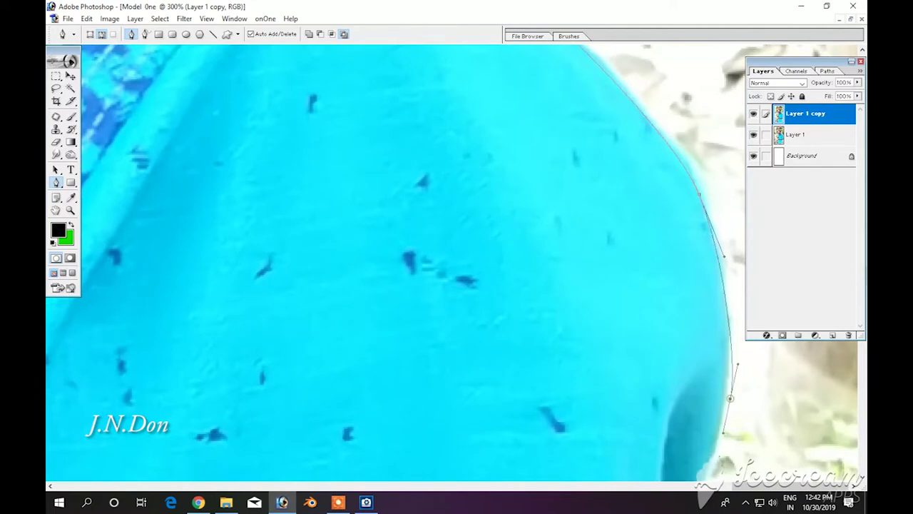
{"action": "scroll", "coordinate": [632, 285], "scroll_direction": "down", "scroll_amount": 3}
{"action": "scroll", "coordinate": [621, 251], "scroll_direction": "down", "scroll_amount": 2}
{"action": "scroll", "coordinate": [621, 251], "scroll_direction": "down", "scroll_amount": 3}
{"action": "scroll", "coordinate": [604, 255], "scroll_direction": "down", "scroll_amount": 3}
{"action": "scroll", "coordinate": [603, 255], "scroll_direction": "down", "scroll_amount": 1}
{"action": "key", "text": "ctrl+alt+0"}
{"action": "scroll", "coordinate": [683, 361], "scroll_direction": "up", "scroll_amount": 1}
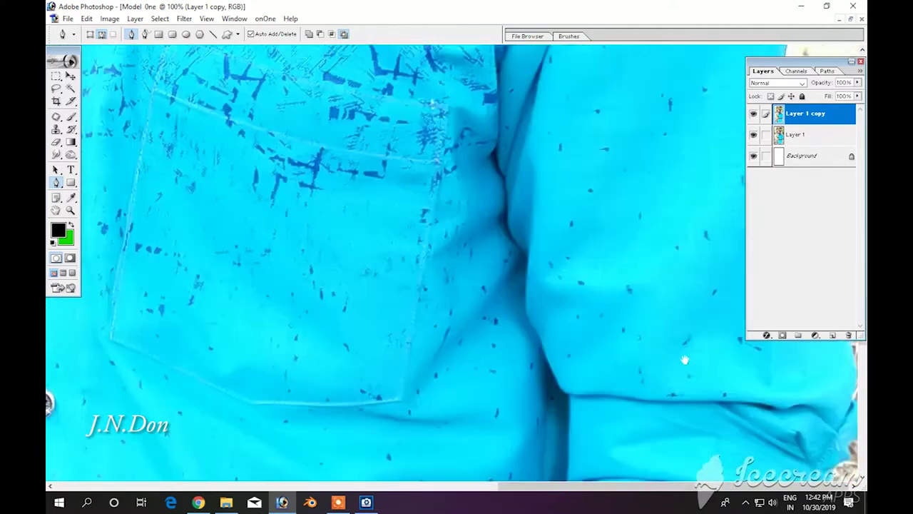
{"action": "key", "text": "ctrl+minus"}
{"action": "key", "text": "ctrl+minus"}
{"action": "key", "text": "ctrl+minus"}
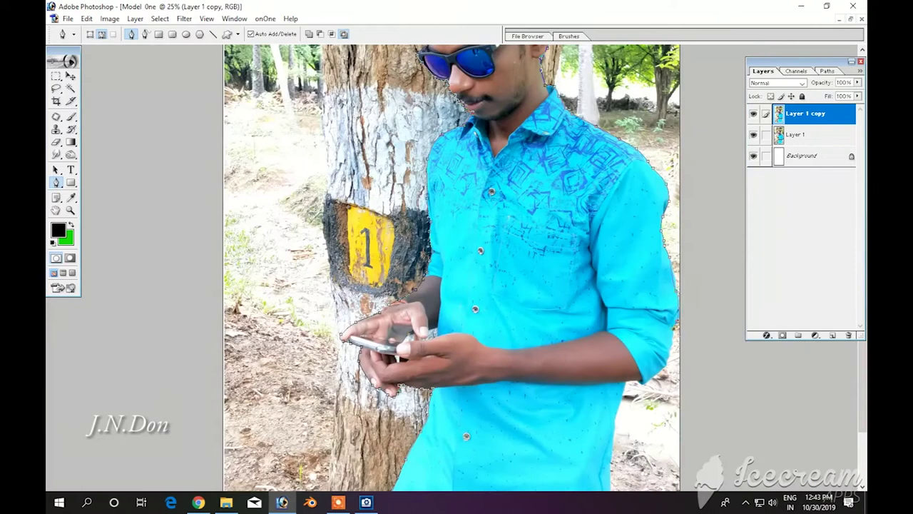
{"action": "left_click", "coordinate": [860, 61]}
Zoom in on the sleeve and add anchor points down the shirt's right edge
{"action": "key", "text": "ctrl+plus"}
{"action": "key", "text": "ctrl+plus"}
{"action": "key", "text": "ctrl+plus"}
{"action": "scroll", "coordinate": [557, 267], "scroll_direction": "up", "scroll_amount": 1}
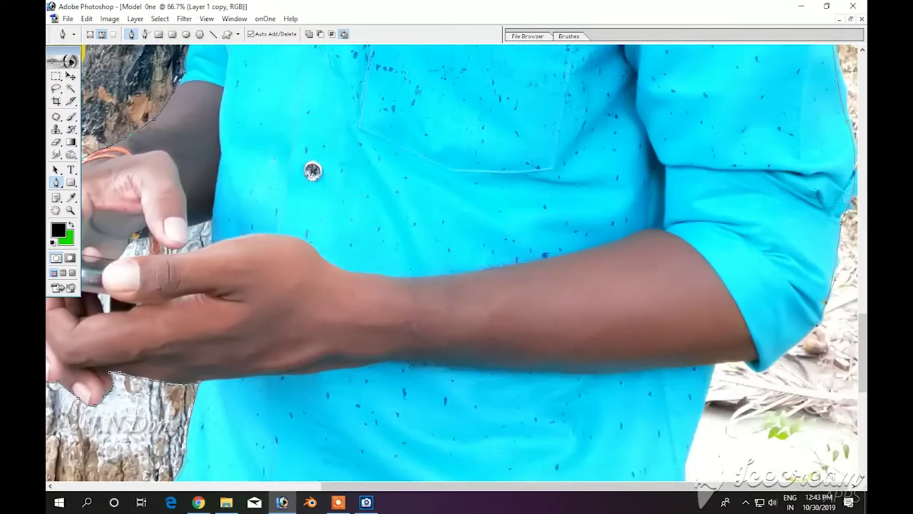
{"action": "key", "text": "ctrl+plus"}
{"action": "key", "text": "ctrl+plus"}
{"action": "scroll", "coordinate": [607, 202], "scroll_direction": "right", "scroll_amount": 5}
{"action": "scroll", "coordinate": [512, 207], "scroll_direction": "up", "scroll_amount": 1}
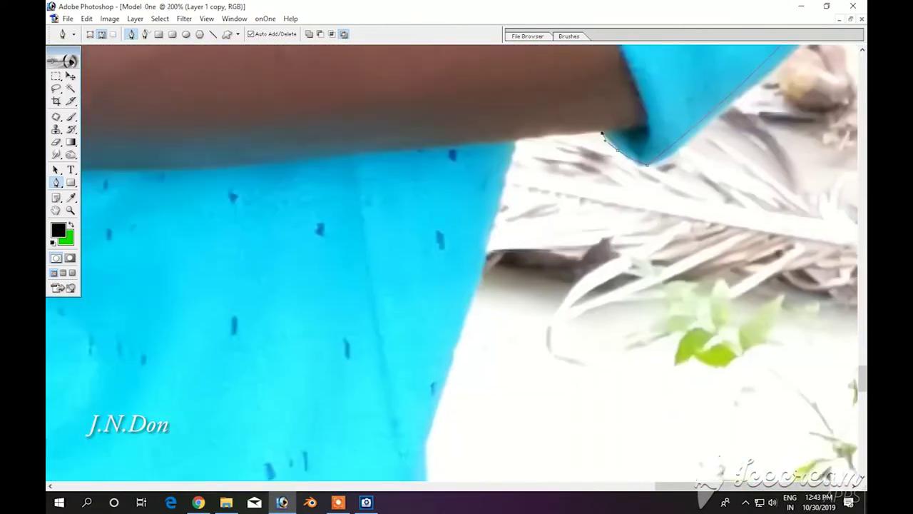
{"action": "scroll", "coordinate": [512, 207], "scroll_direction": "down", "scroll_amount": 3}
{"action": "left_click", "coordinate": [466, 343]}
{"action": "scroll", "coordinate": [465, 342], "scroll_direction": "down", "scroll_amount": 3}
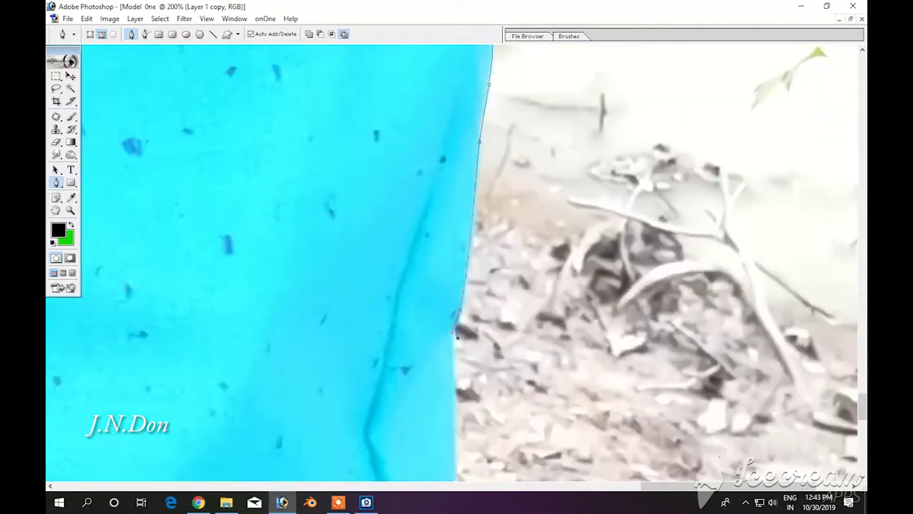
{"action": "scroll", "coordinate": [464, 335], "scroll_direction": "down", "scroll_amount": 3}
{"action": "left_click", "coordinate": [462, 373]}
Finish the path where the shirt meets the bottom edge and convert it to a selection
{"action": "scroll", "coordinate": [462, 373], "scroll_direction": "down", "scroll_amount": 3}
{"action": "scroll", "coordinate": [462, 372], "scroll_direction": "down", "scroll_amount": 3}
{"action": "scroll", "coordinate": [428, 214], "scroll_direction": "down", "scroll_amount": 3}
{"action": "left_click", "coordinate": [412, 194]}
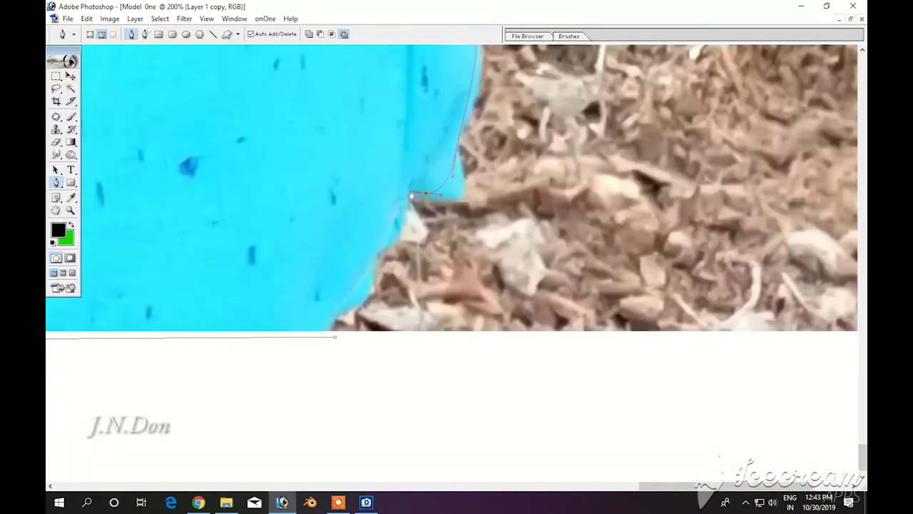
{"action": "key", "text": "ctrl+Return"}
Copy the selected man onto a new Layer 2 and hide the original photo layer
{"action": "key", "text": "ctrl+minus"}
{"action": "key", "text": "ctrl+minus"}
{"action": "key", "text": "ctrl+minus"}
{"action": "key", "text": "ctrl+minus"}
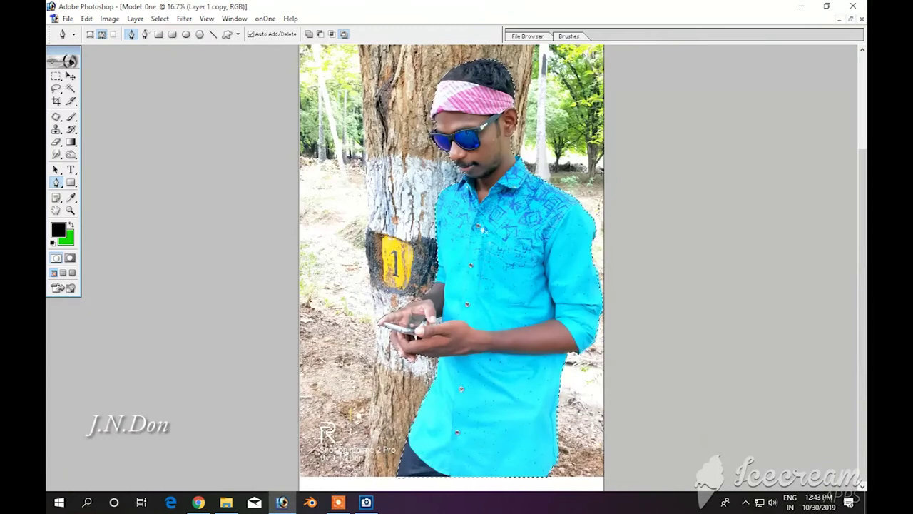
{"action": "left_click", "coordinate": [238, 18]}
{"action": "left_click", "coordinate": [246, 219]}
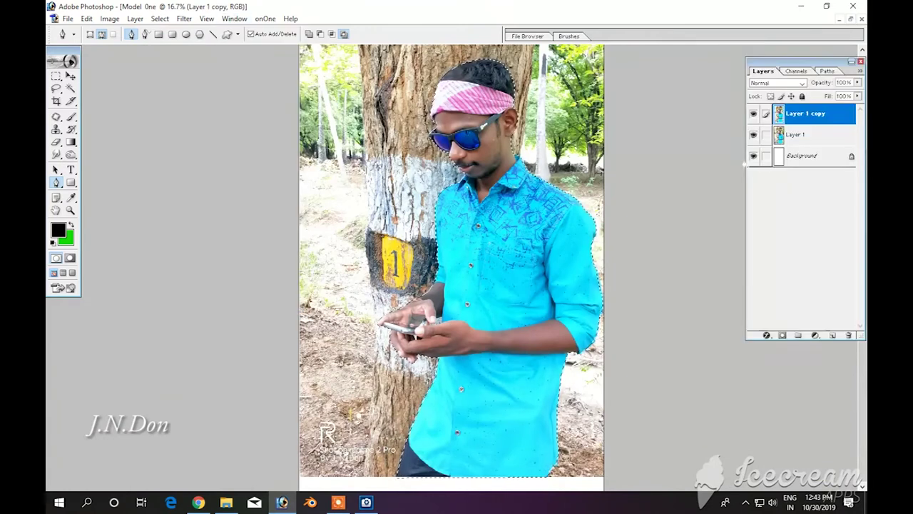
{"action": "key", "text": "ctrl+j"}
{"action": "left_click", "coordinate": [753, 134]}
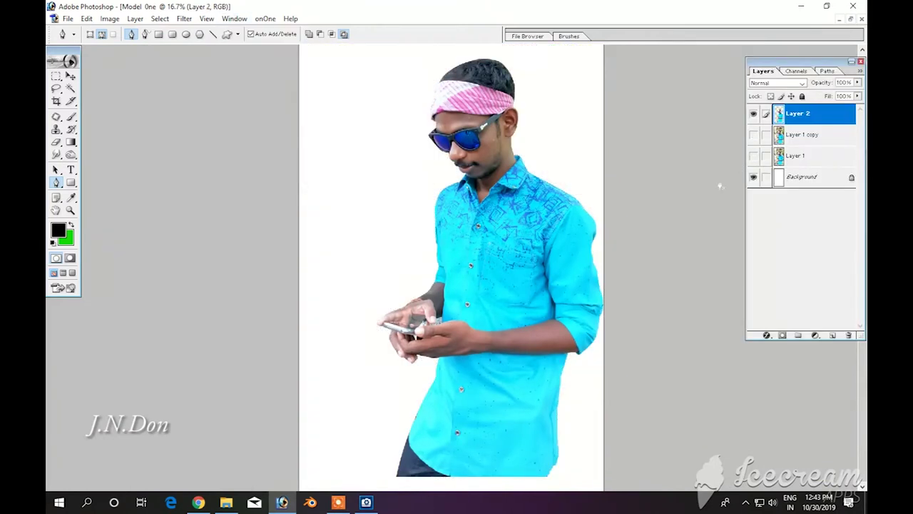
Zoom in on the hands and trace a closed pen outline around the gap between the fingers
{"action": "key", "text": "ctrl+plus"}
{"action": "key", "text": "ctrl+plus"}
{"action": "key", "text": "ctrl+plus"}
{"action": "key", "text": "ctrl+plus"}
{"action": "key", "text": "ctrl+plus"}
{"action": "key", "text": "ctrl+plus"}
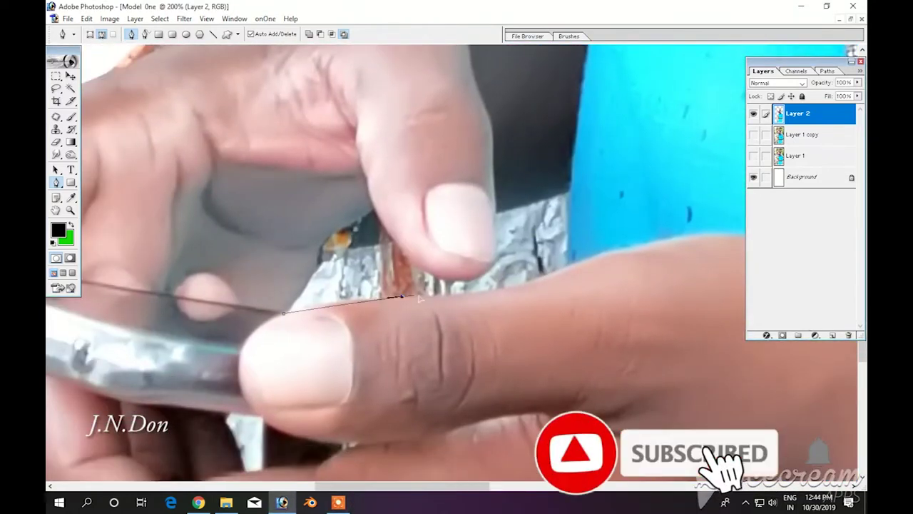
{"action": "left_click", "coordinate": [401, 295]}
{"action": "left_click", "coordinate": [454, 294]}
{"action": "left_click", "coordinate": [542, 279]}
{"action": "left_click", "coordinate": [567, 268]}
{"action": "left_click", "coordinate": [570, 187]}
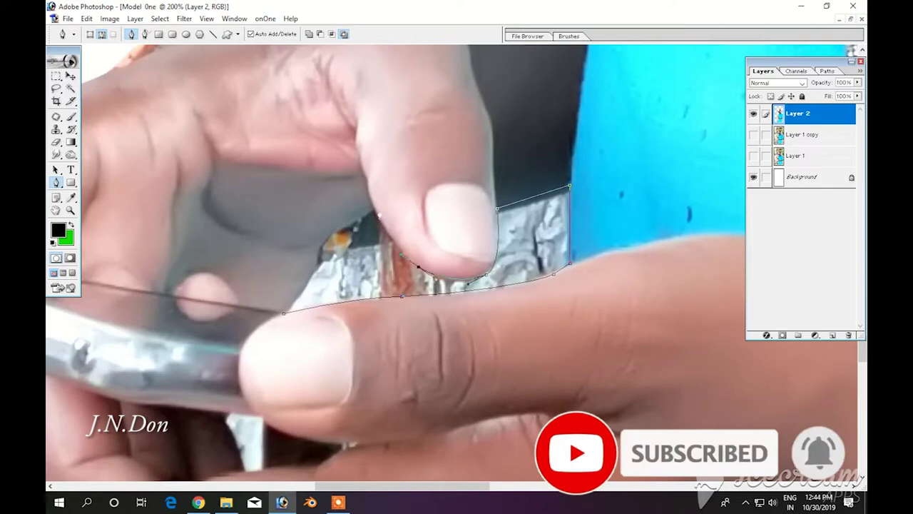
{"action": "left_click", "coordinate": [373, 211]}
{"action": "left_click", "coordinate": [319, 250]}
{"action": "left_click", "coordinate": [310, 275]}
{"action": "left_click", "coordinate": [290, 306]}
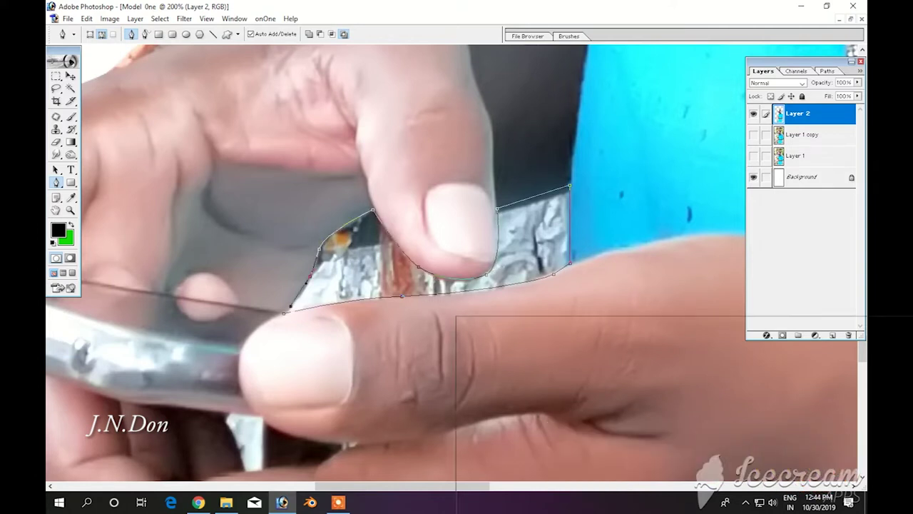
Turn the finger-gap outline into a selection, delete the background inside it, and deselect
{"action": "right_click", "coordinate": [288, 310]}
{"action": "key", "text": "Return"}
{"action": "key", "text": "Delete"}
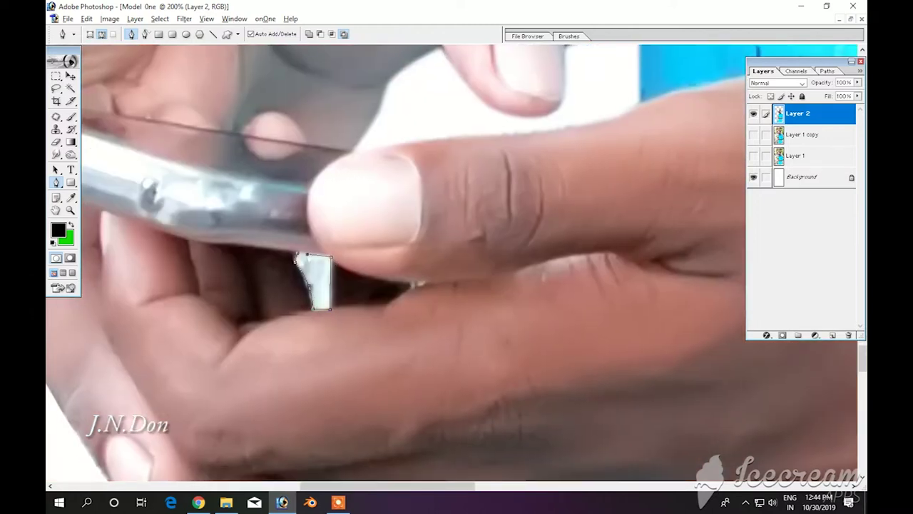
{"action": "key", "text": "ctrl+d"}
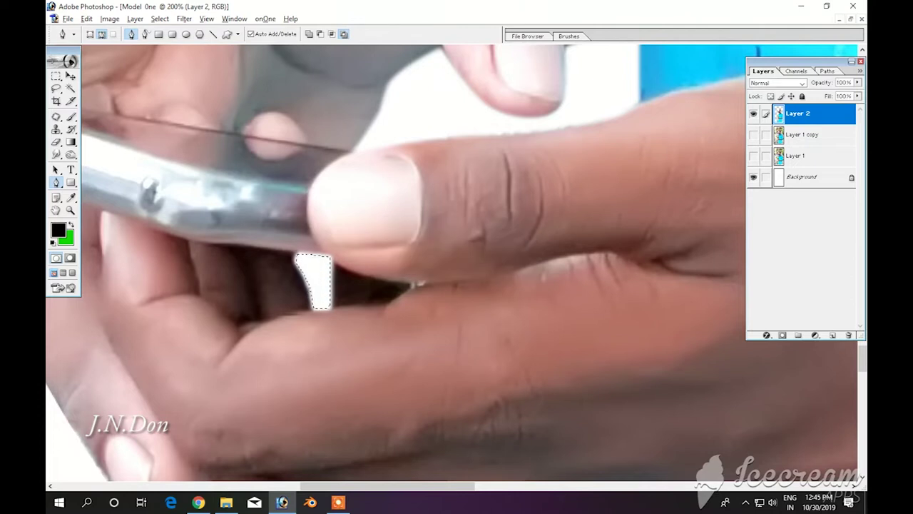
{"action": "key", "text": "v"}
{"action": "key", "text": "ctrl+minus"}
{"action": "key", "text": "ctrl+minus"}
{"action": "key", "text": "ctrl+minus"}
{"action": "key", "text": "ctrl+minus"}
{"action": "key", "text": "ctrl+minus"}
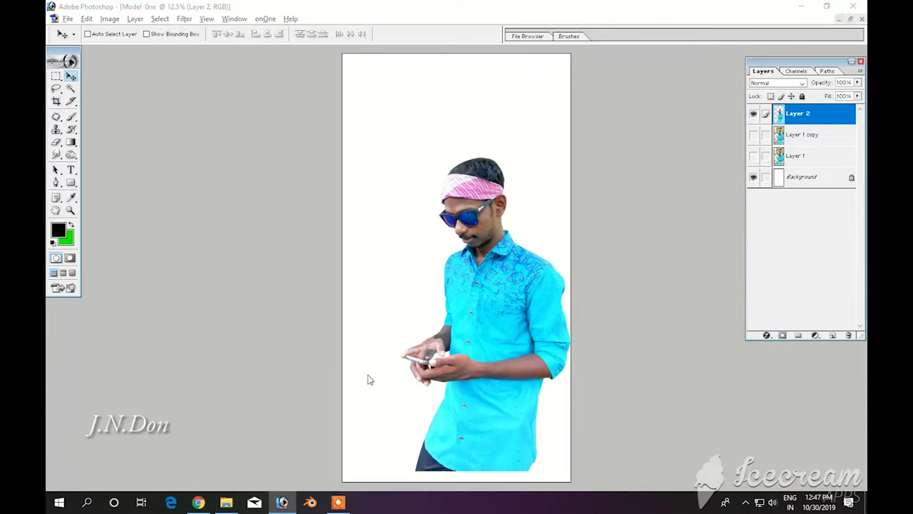
Browse the Desktop and open the park tree photo, retrying after a cancelled first attempt
{"action": "key", "text": "ctrl+o"}
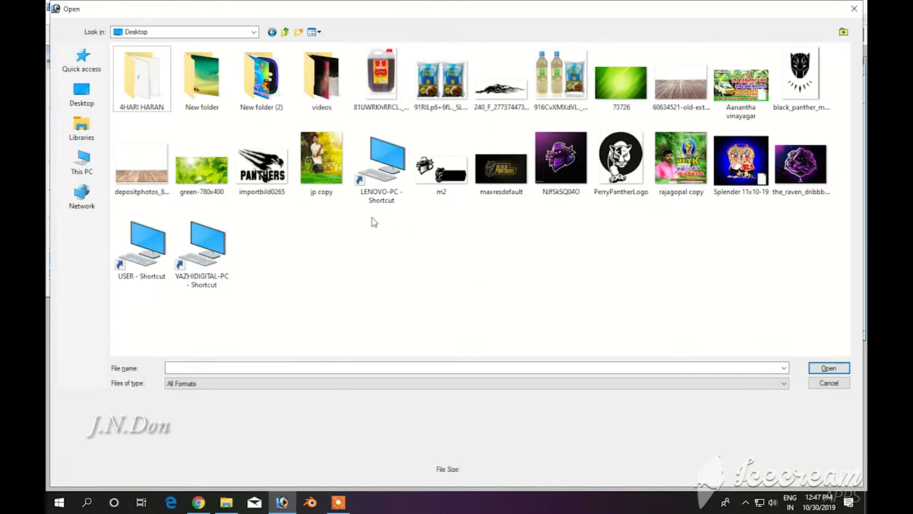
{"action": "left_click", "coordinate": [81, 93]}
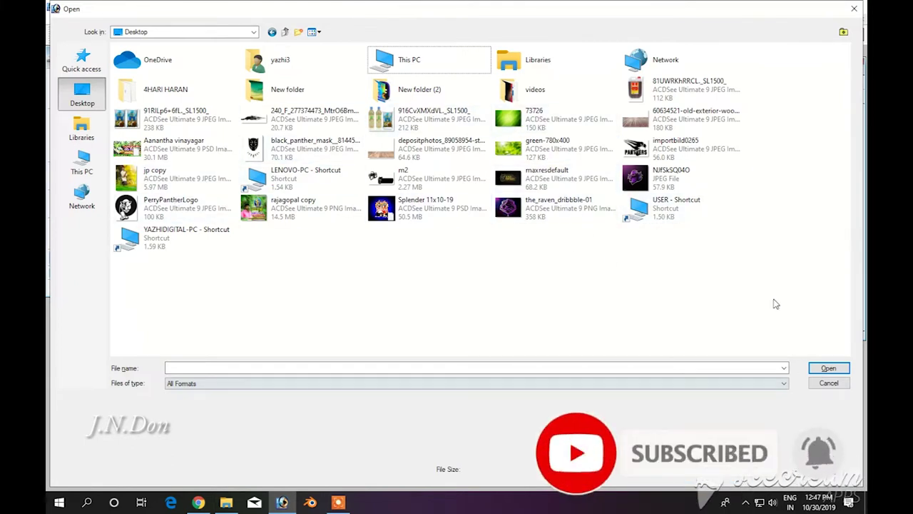
{"action": "left_click", "coordinate": [854, 9]}
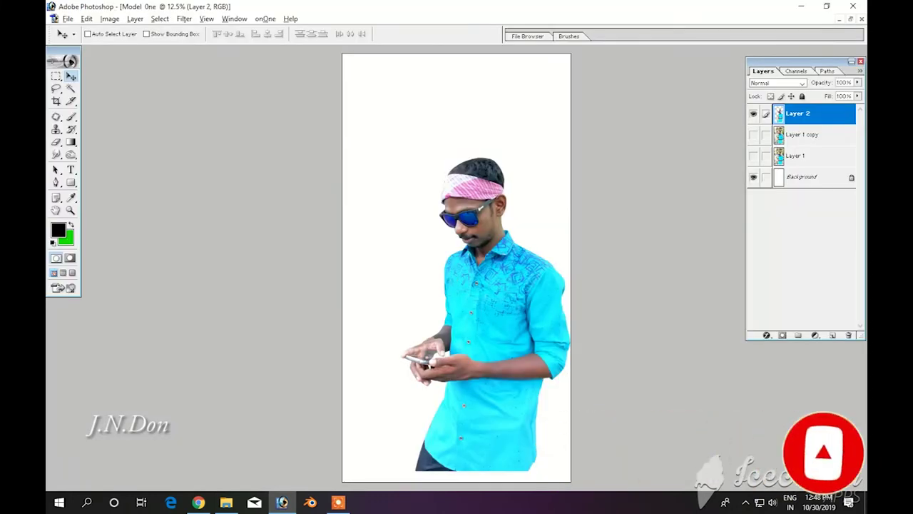
{"action": "key", "text": "ctrl+o"}
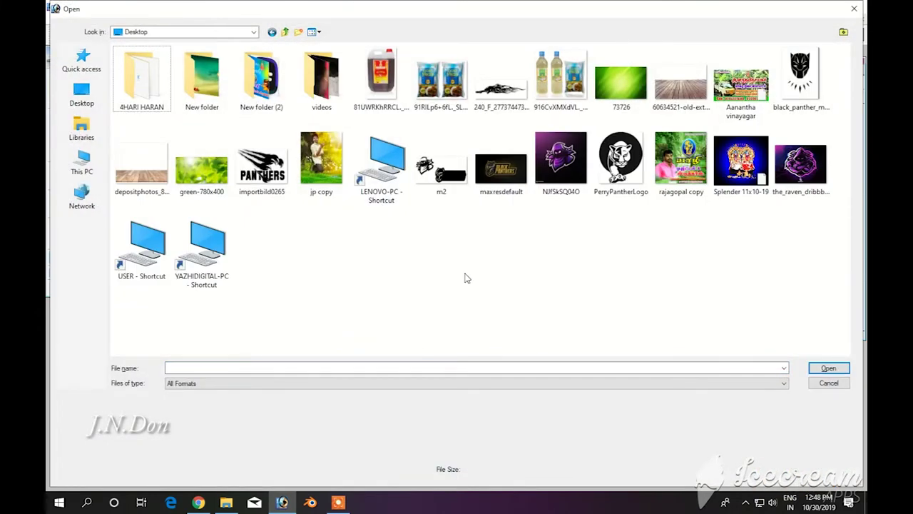
{"action": "left_click", "coordinate": [727, 150]}
{"action": "left_click", "coordinate": [784, 159]}
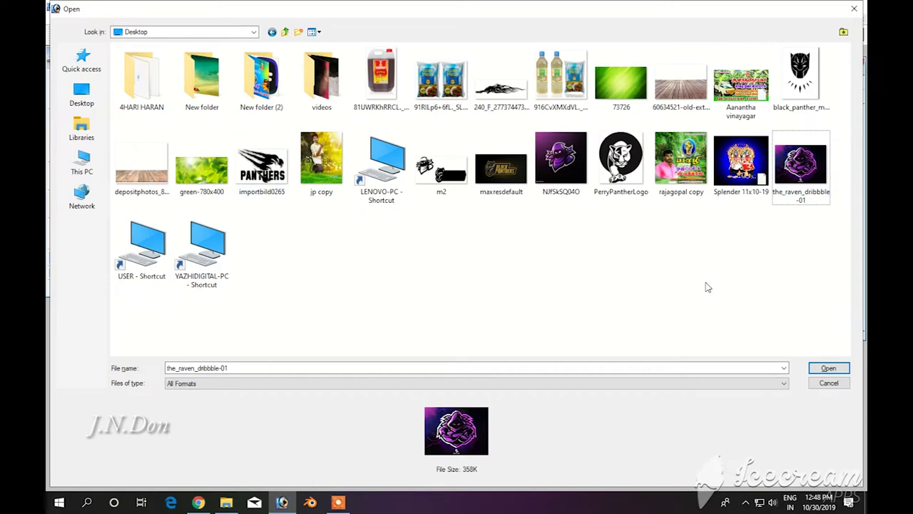
{"action": "left_click", "coordinate": [828, 386]}
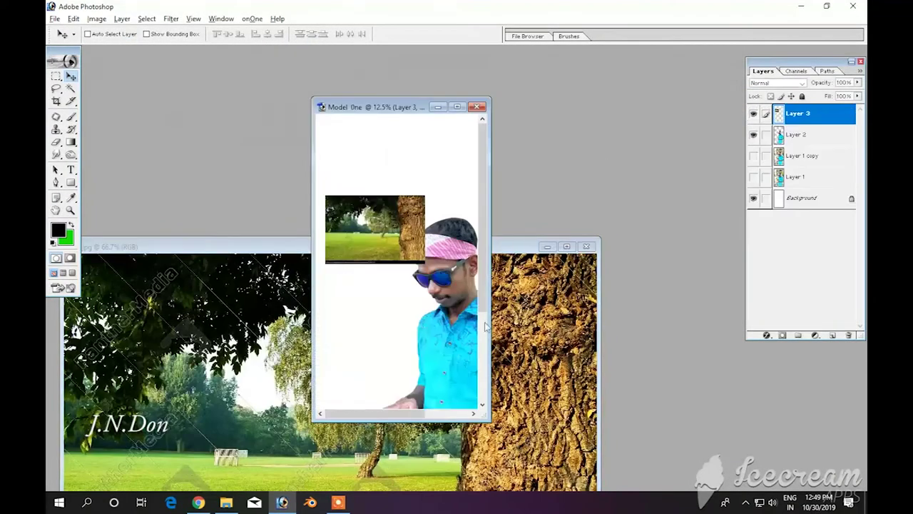
Close the tree photo window, maximize Model One, and drag the tree image beside the hand
{"action": "left_click", "coordinate": [586, 247]}
{"action": "double_click", "coordinate": [416, 111]}
{"action": "left_click_drag", "start_coordinate": [400, 172], "coordinate": [392, 342]}
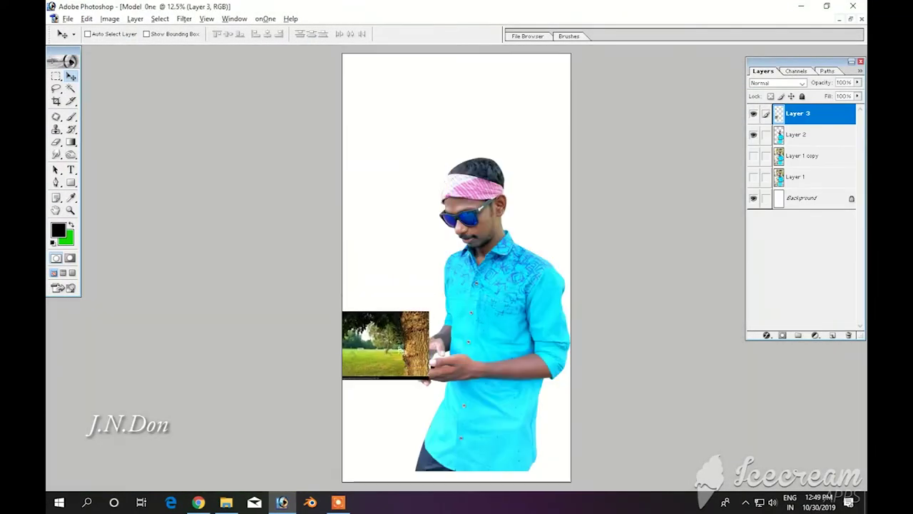
Scale the tree layer up to fill the canvas and move it below Layer 2
{"action": "key", "text": "ctrl+t"}
{"action": "left_click_drag", "start_coordinate": [429, 314], "coordinate": [675, 60]}
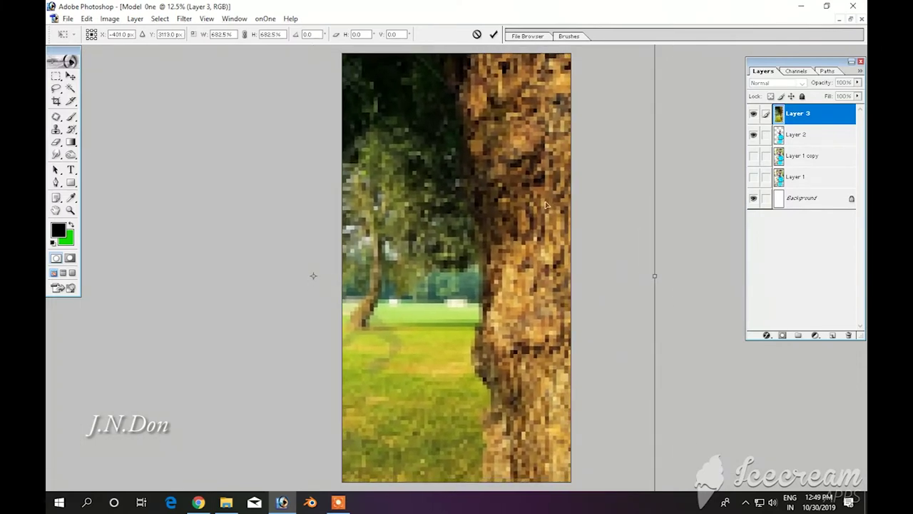
{"action": "key", "text": "Return"}
{"action": "key", "text": "ctrl+bracketleft"}
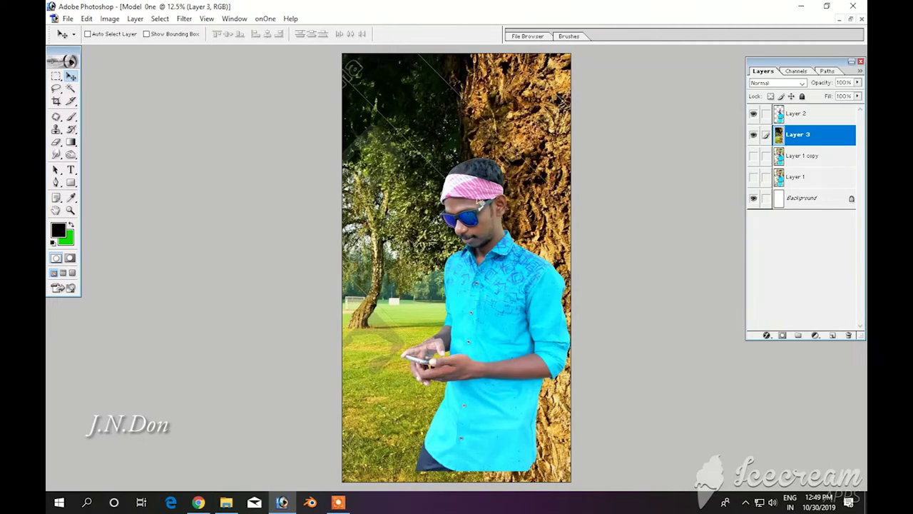
Brighten the tree background with a slightly raised Curves adjustment
{"action": "key", "text": "ctrl+m"}
{"action": "left_click_drag", "start_coordinate": [602, 256], "coordinate": [602, 249]}
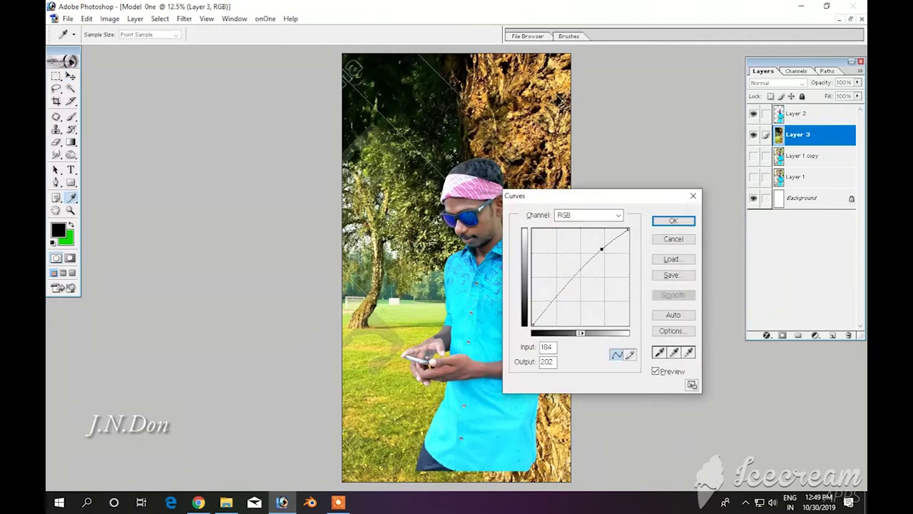
{"action": "left_click", "coordinate": [672, 221]}
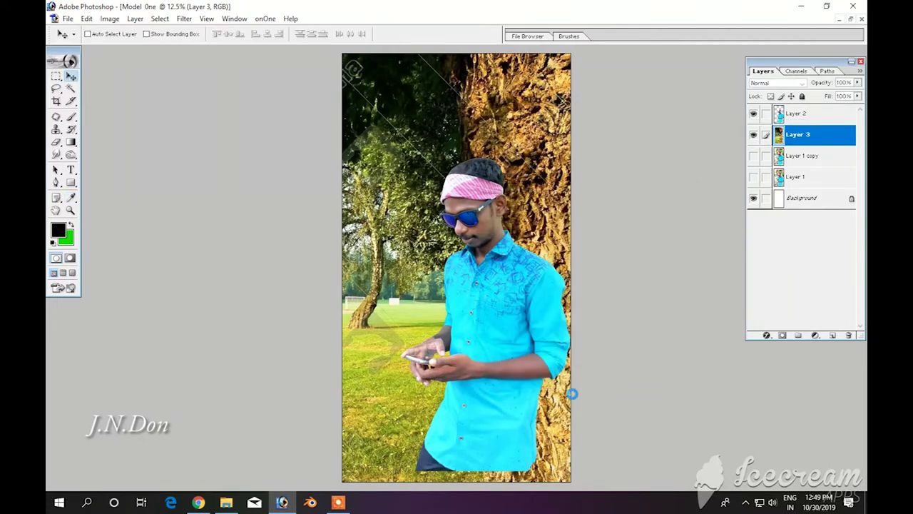
Move the man's layer slightly lower and nudge the tree background a little right
{"action": "right_click", "coordinate": [506, 387]}
{"action": "left_click", "coordinate": [524, 389]}
{"action": "left_click_drag", "start_coordinate": [524, 390], "coordinate": [524, 410]}
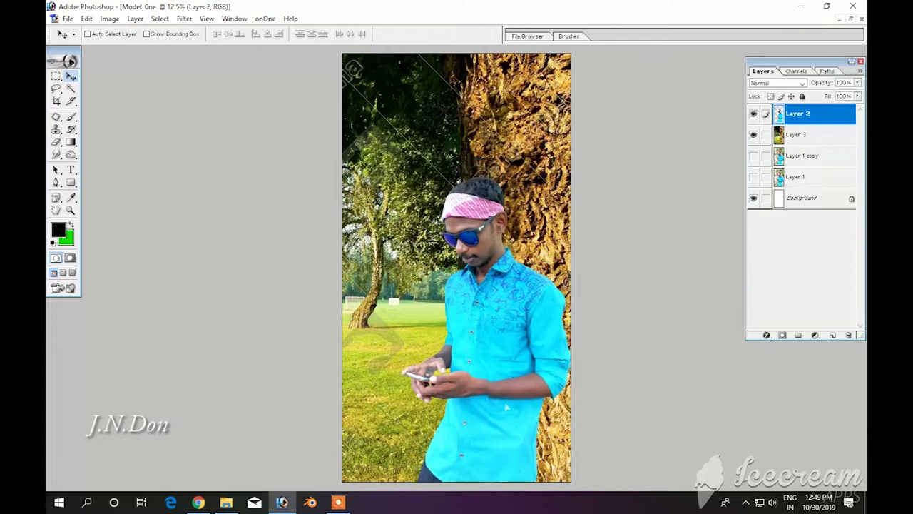
{"action": "left_click_drag", "start_coordinate": [529, 243], "coordinate": [536, 244]}
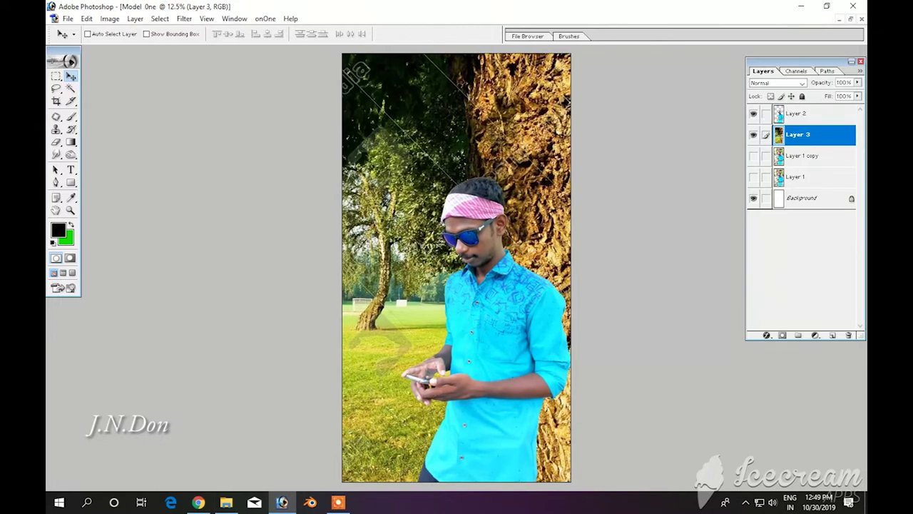
Raise the background's saturation with Hue/Saturation, then select the man's Layer 2
{"action": "key", "text": "ctrl+u"}
{"action": "mouse_move", "coordinate": [657, 224]}
{"action": "left_mouse_down"}
{"action": "mouse_move", "coordinate": [668, 224]}
{"action": "mouse_move", "coordinate": [652, 203]}
{"action": "left_mouse_up"}
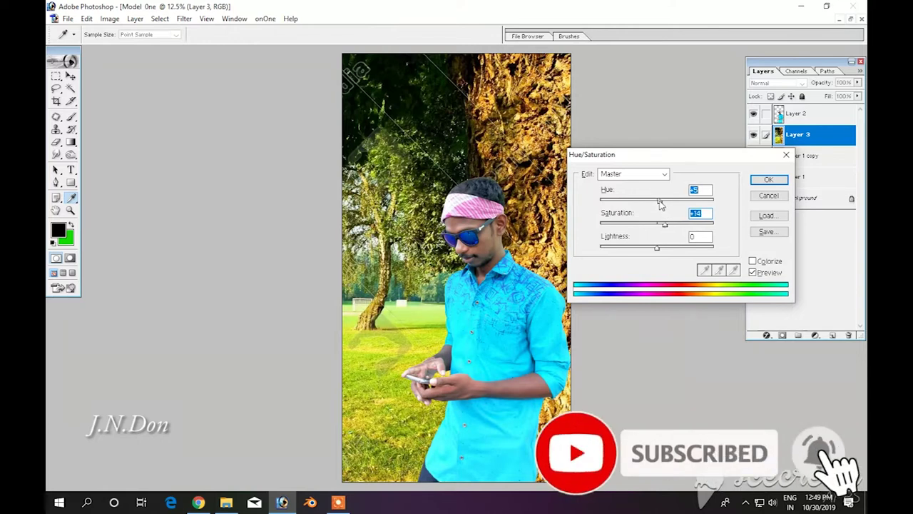
{"action": "left_click", "coordinate": [768, 179]}
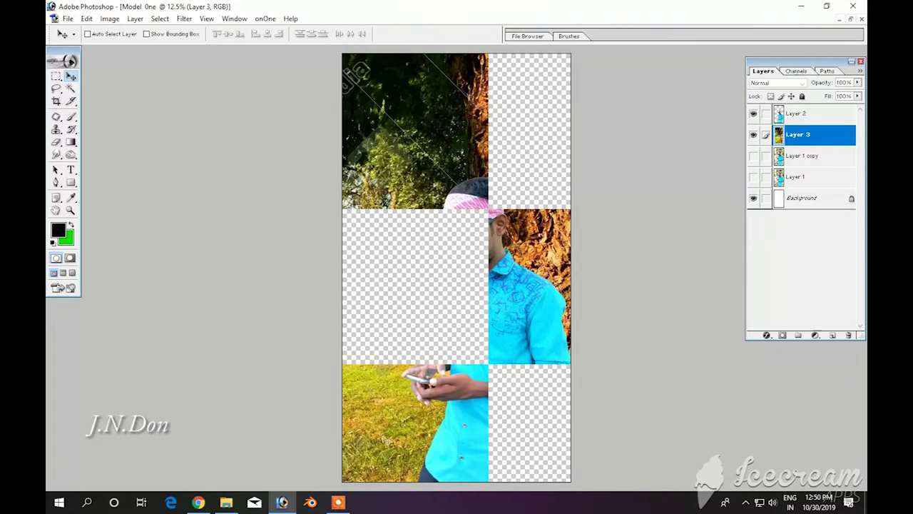
{"action": "right_click", "coordinate": [487, 199]}
{"action": "left_click", "coordinate": [494, 207]}
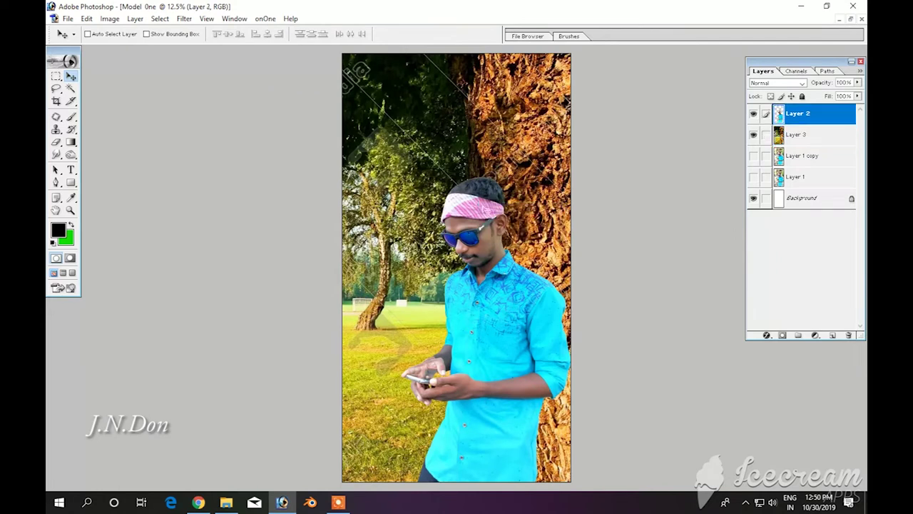
Duplicate the man's Layer 2 and zoom out on the image
{"action": "key", "text": "ctrl+j"}
{"action": "right_click", "coordinate": [501, 356]}
{"action": "key", "text": "Escape"}
{"action": "key", "text": "ctrl+minus"}
Add a new Layer 4 with a dark gradient along the bottom edge, then select Layer 3
{"action": "key", "text": "ctrl+shift+n"}
{"action": "key", "text": "Return"}
{"action": "key", "text": "g"}
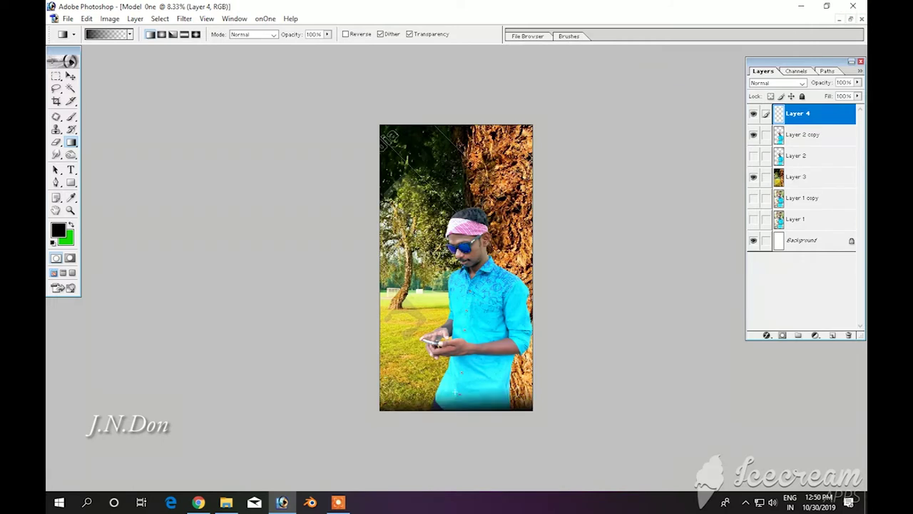
{"action": "key", "text": "ctrl+plus"}
{"action": "right_click", "coordinate": [529, 167]}
{"action": "left_click", "coordinate": [550, 175]}
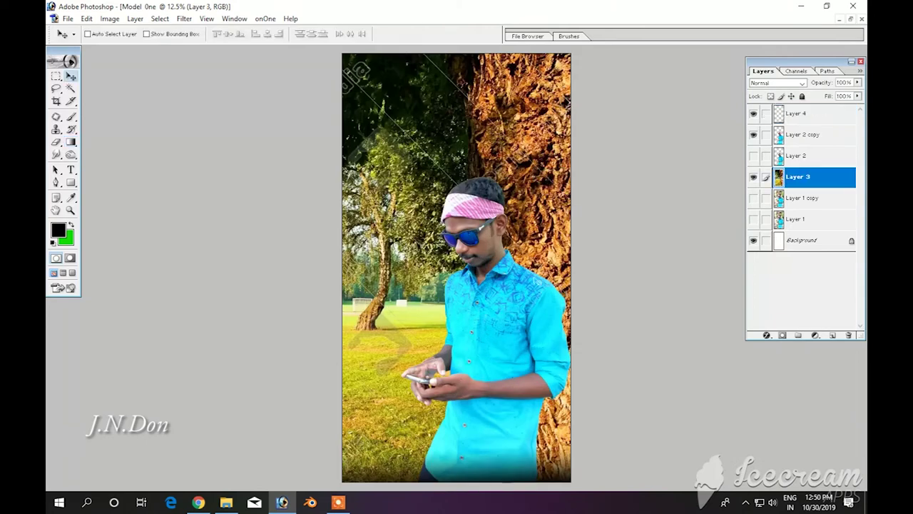
Trace a closed Pen path around the tree trunk on the right
{"action": "key", "text": "p"}
{"action": "left_click_drag", "start_coordinate": [481, 256], "coordinate": [472, 187]}
{"action": "key", "text": "ctrl+plus"}
{"action": "key", "text": "ctrl+plus"}
{"action": "key", "text": "ctrl+plus"}
{"action": "scroll", "coordinate": [473, 207], "scroll_direction": "up", "scroll_amount": 3}
{"action": "scroll", "coordinate": [474, 218], "scroll_direction": "up", "scroll_amount": 1}
{"action": "scroll", "coordinate": [475, 225], "scroll_direction": "up", "scroll_amount": 1}
{"action": "left_click_drag", "start_coordinate": [476, 179], "coordinate": [431, 57]}
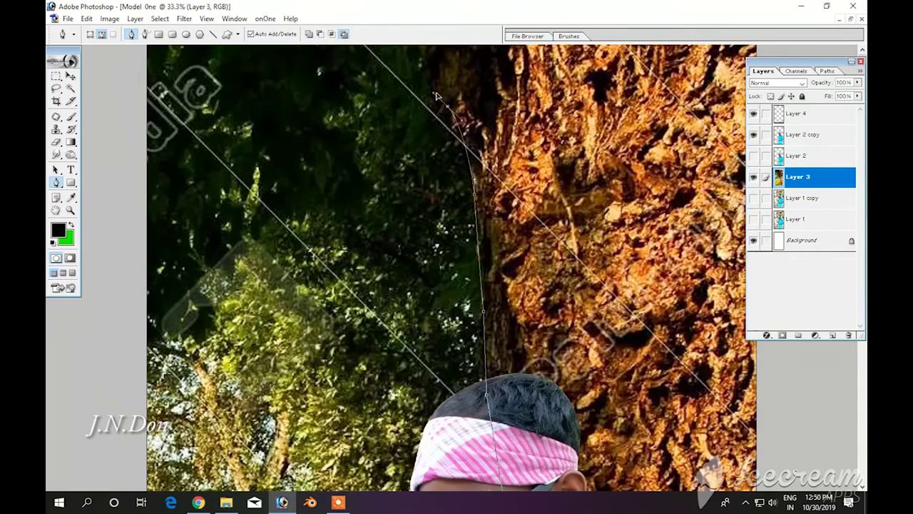
{"action": "key", "text": "ctrl+minus"}
{"action": "key", "text": "ctrl+minus"}
{"action": "key", "text": "ctrl+minus"}
{"action": "left_click", "coordinate": [446, 50]}
{"action": "left_click", "coordinate": [585, 49]}
{"action": "left_click", "coordinate": [605, 467]}
{"action": "left_click", "coordinate": [480, 485]}
Turn the trunk path into a selection and copy it onto a new Layer 5
{"action": "key", "text": "ctrl+Return"}
{"action": "key", "text": "ctrl+j"}
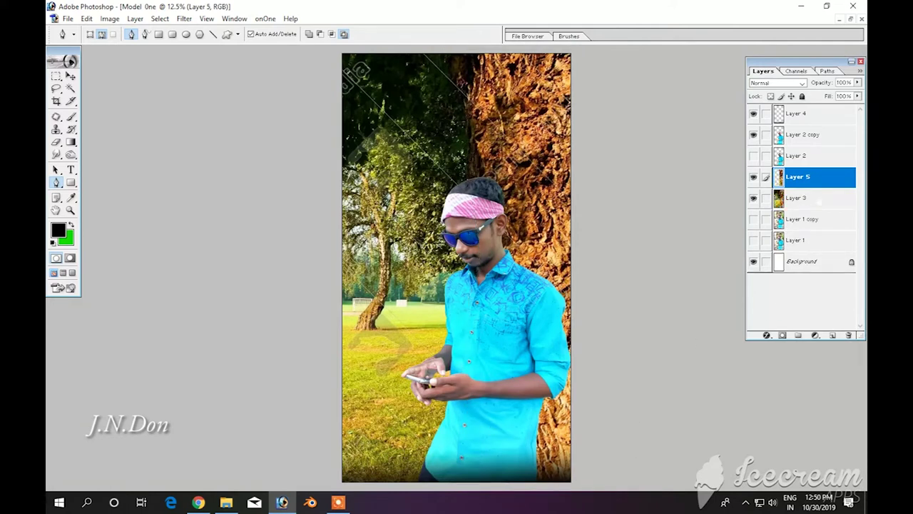
{"action": "left_click", "coordinate": [792, 200]}
{"action": "right_click", "coordinate": [398, 178]}
{"action": "key", "text": "Escape"}
{"action": "key", "text": "v"}
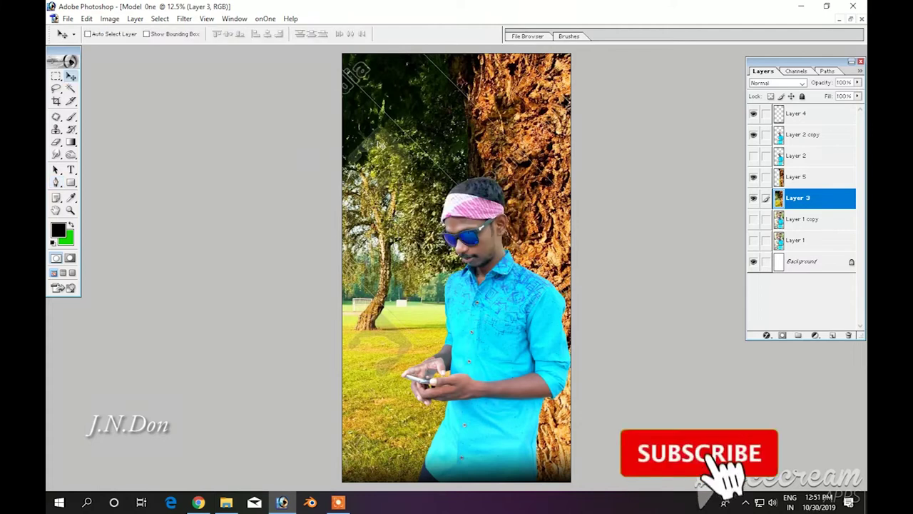
{"action": "left_click", "coordinate": [184, 18]}
{"action": "mouse_move", "coordinate": [202, 128]}
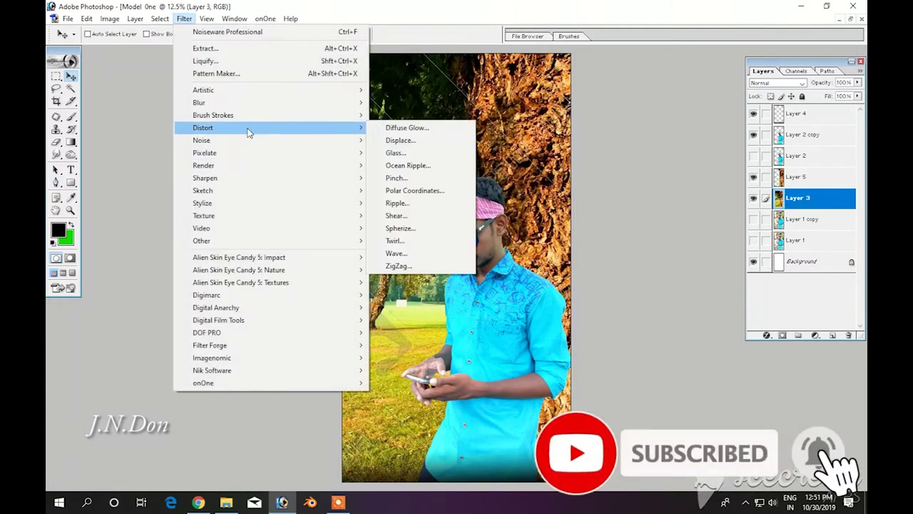
Gaussian-blur the Layer 3 park background to about 11.5 px and start a +20 saturation boost
{"action": "left_click", "coordinate": [403, 128]}
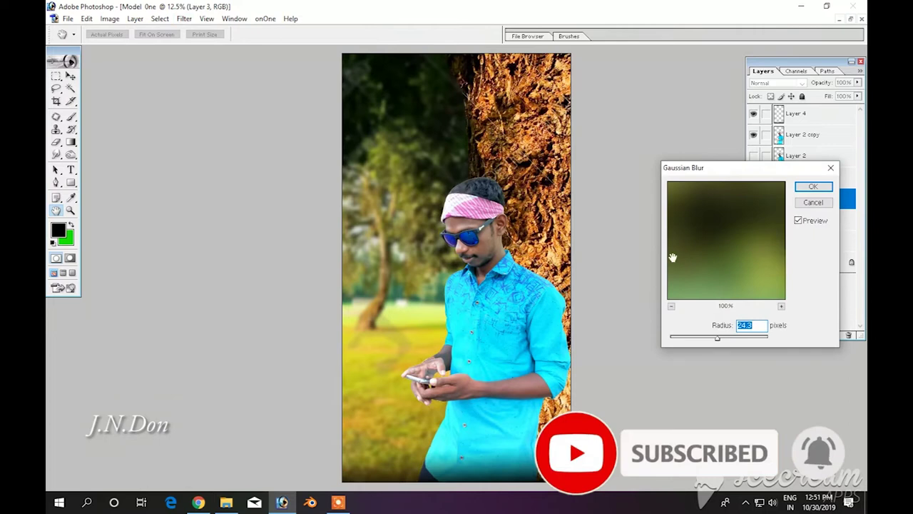
{"action": "left_click_drag", "start_coordinate": [717, 337], "coordinate": [716, 337]}
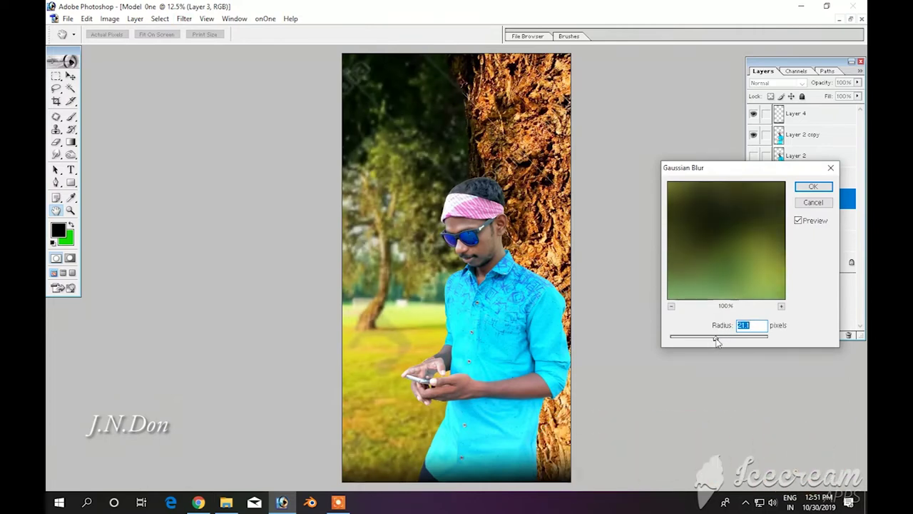
{"action": "left_click", "coordinate": [813, 187]}
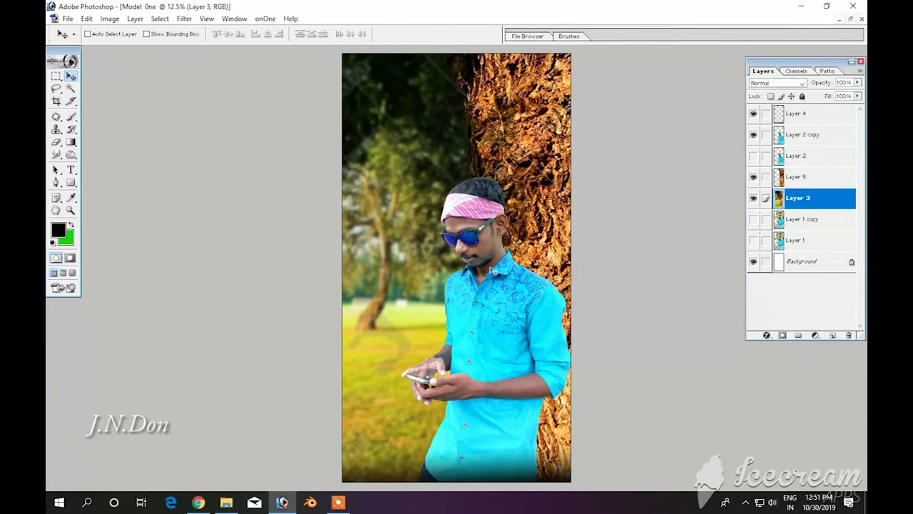
{"action": "key", "text": "ctrl+u"}
{"action": "mouse_move", "coordinate": [657, 223]}
{"action": "left_mouse_down"}
{"action": "mouse_move", "coordinate": [665, 224]}
{"action": "mouse_move", "coordinate": [666, 206]}
{"action": "left_mouse_up"}
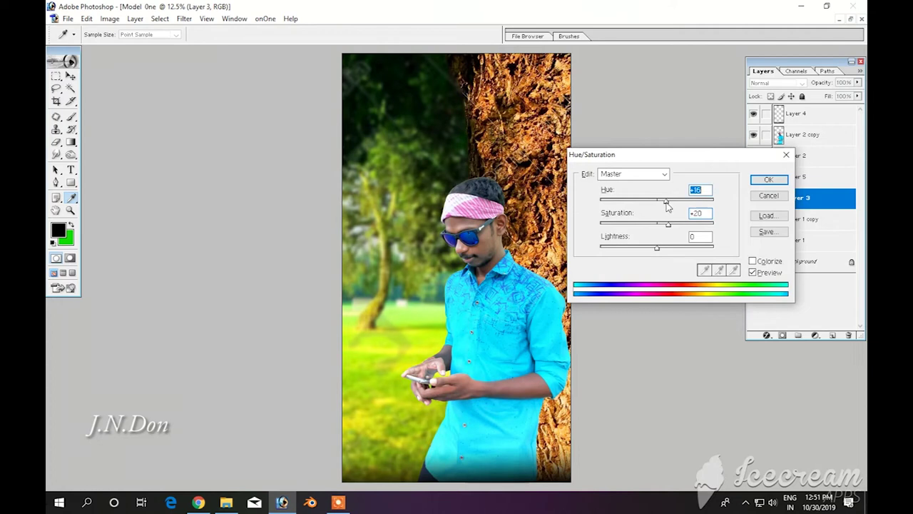
Commit the +20 saturation and slightly raise the background's contrast
{"action": "left_click", "coordinate": [767, 179]}
{"action": "left_click", "coordinate": [109, 18]}
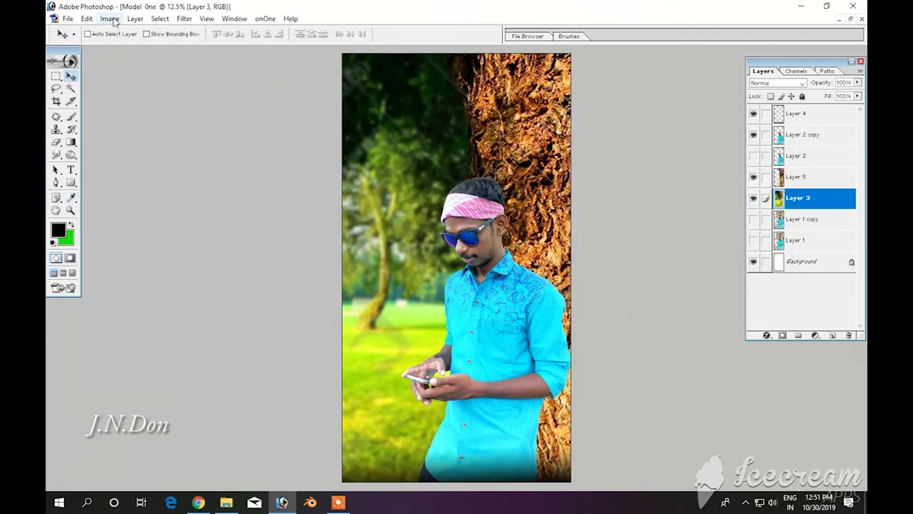
{"action": "left_click", "coordinate": [239, 124]}
{"action": "mouse_move", "coordinate": [685, 263]}
{"action": "left_mouse_down"}
{"action": "mouse_move", "coordinate": [697, 264]}
{"action": "mouse_move", "coordinate": [689, 269]}
{"action": "left_mouse_up"}
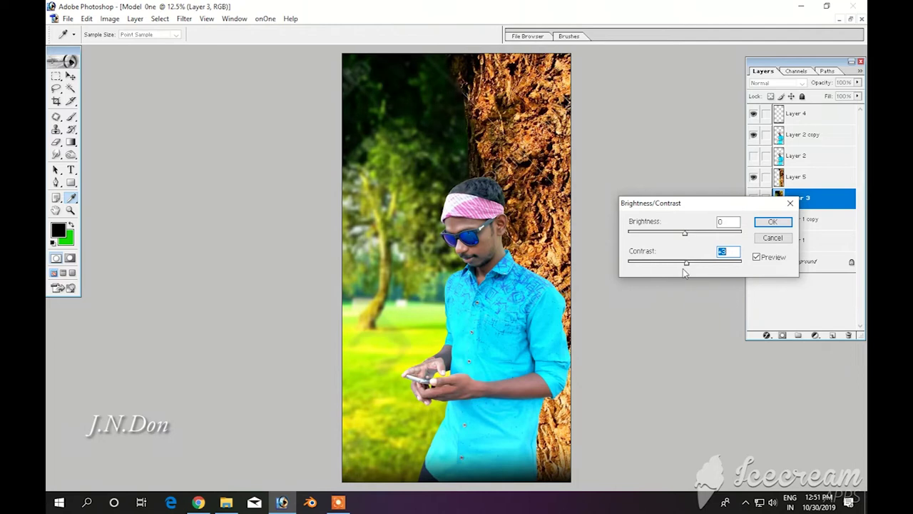
{"action": "left_click", "coordinate": [771, 222]}
Make the man's Layer 2 copy active and switch to the Dodge tool
{"action": "key", "text": "v"}
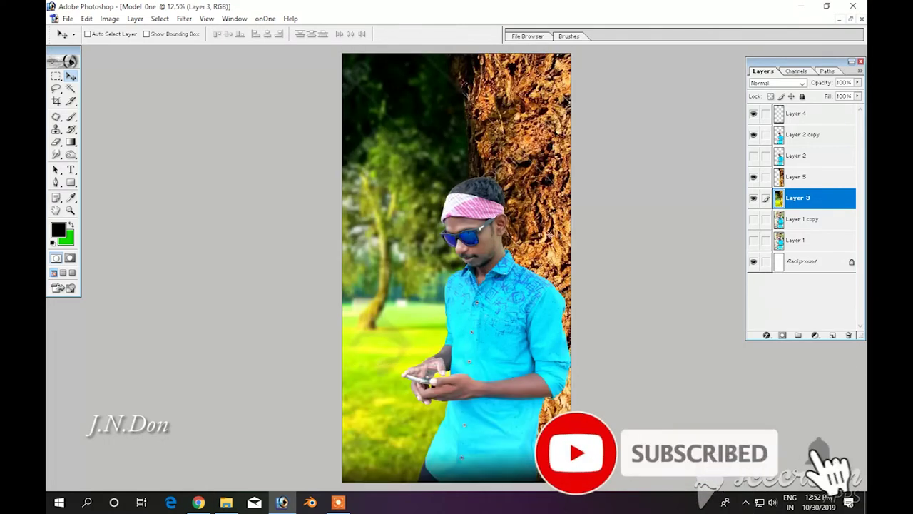
{"action": "right_click", "coordinate": [480, 229]}
{"action": "left_click", "coordinate": [508, 236]}
{"action": "right_click", "coordinate": [480, 193]}
{"action": "left_click", "coordinate": [479, 193]}
{"action": "key", "text": "o"}
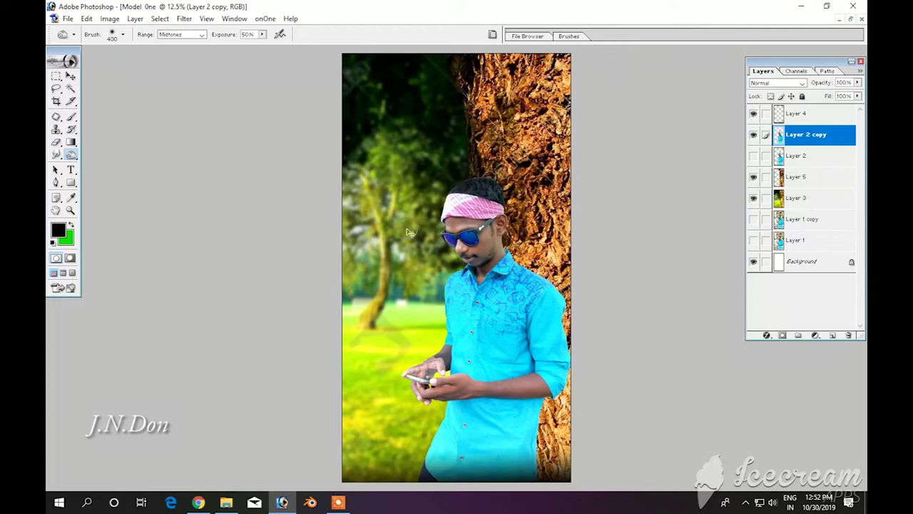
Zoom to 25% with the man's Layer 2 copy active
{"action": "key", "text": "v"}
{"action": "right_click", "coordinate": [465, 235]}
{"action": "left_click", "coordinate": [475, 241]}
{"action": "key", "text": "ctrl+plus"}
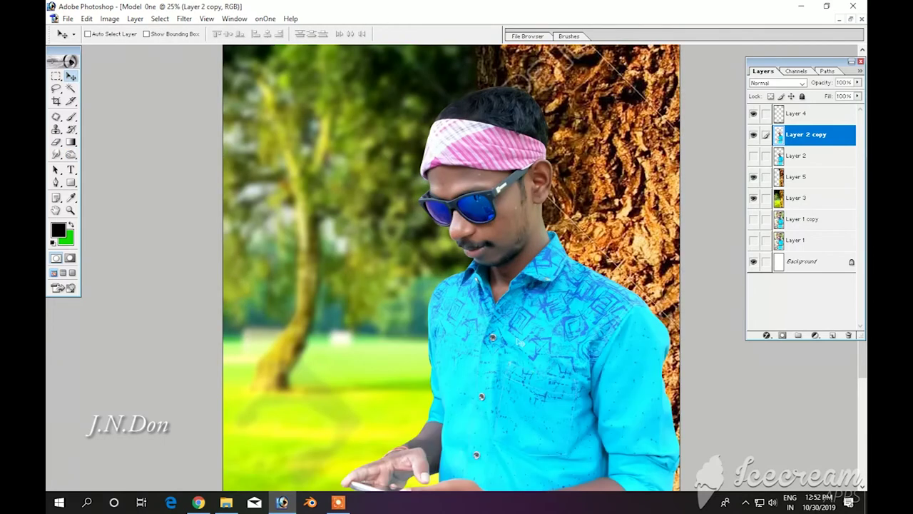
{"action": "scroll", "coordinate": [520, 341], "scroll_direction": "down", "scroll_amount": 2}
Brighten the man with Curves on RGB and lift the Red channel midtones
{"action": "key", "text": "ctrl+m"}
{"action": "left_click_drag", "start_coordinate": [628, 229], "coordinate": [621, 229]}
{"action": "left_click", "coordinate": [618, 215]}
{"action": "left_click", "coordinate": [601, 230]}
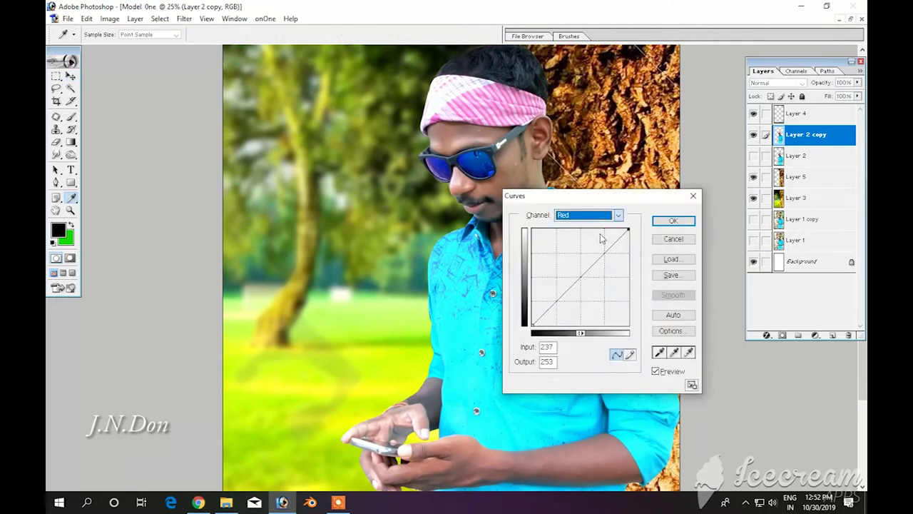
{"action": "left_click_drag", "start_coordinate": [585, 272], "coordinate": [585, 265]}
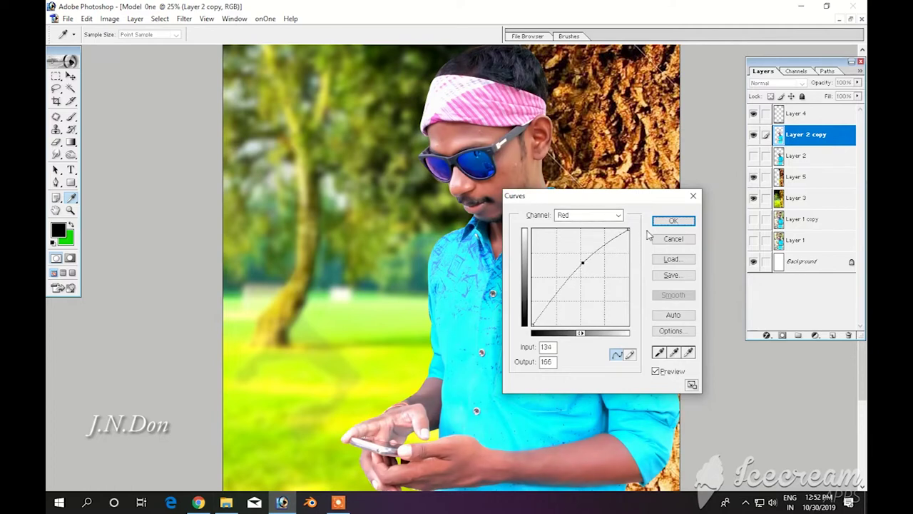
{"action": "left_click", "coordinate": [672, 221]}
{"action": "key", "text": "v"}
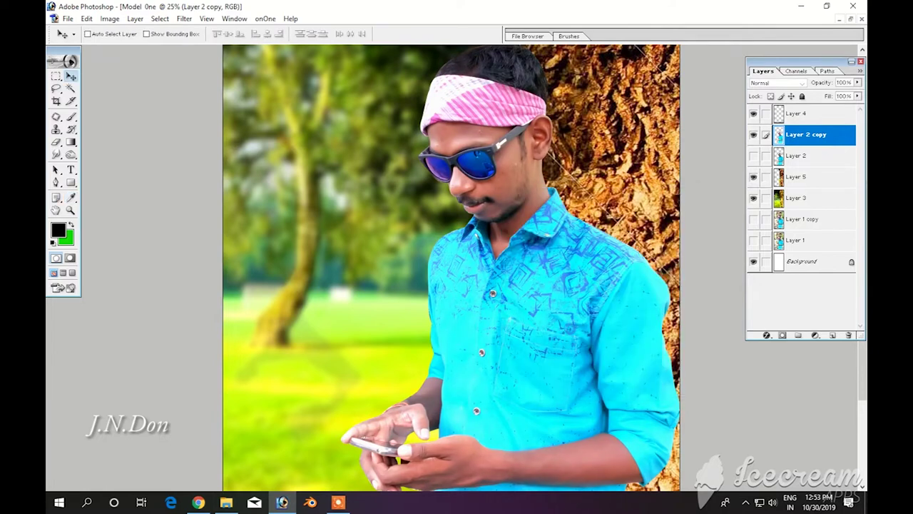
Reduce yellow in the man's midtones with Color Balance
{"action": "key", "text": "ctrl+b"}
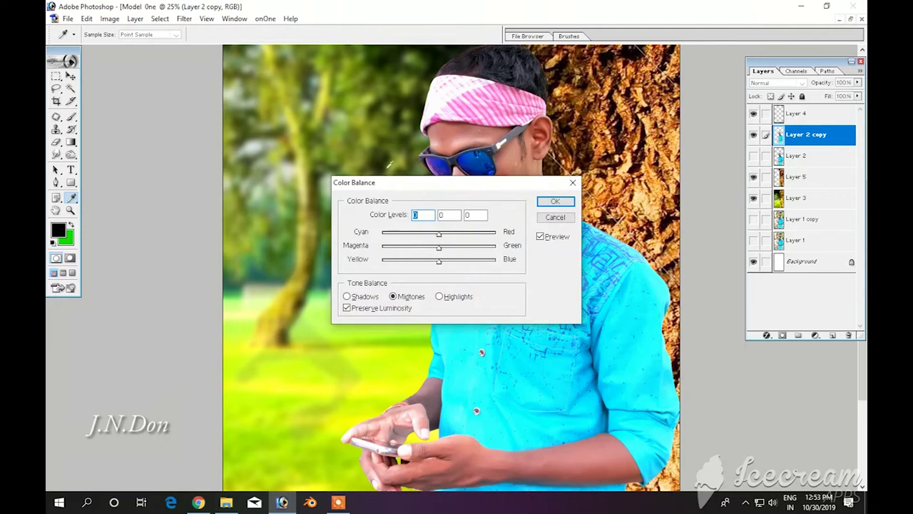
{"action": "left_click_drag", "start_coordinate": [428, 187], "coordinate": [655, 280]}
{"action": "mouse_move", "coordinate": [665, 353]}
{"action": "left_mouse_down"}
{"action": "mouse_move", "coordinate": [648, 353]}
{"action": "mouse_move", "coordinate": [677, 340]}
{"action": "left_mouse_up"}
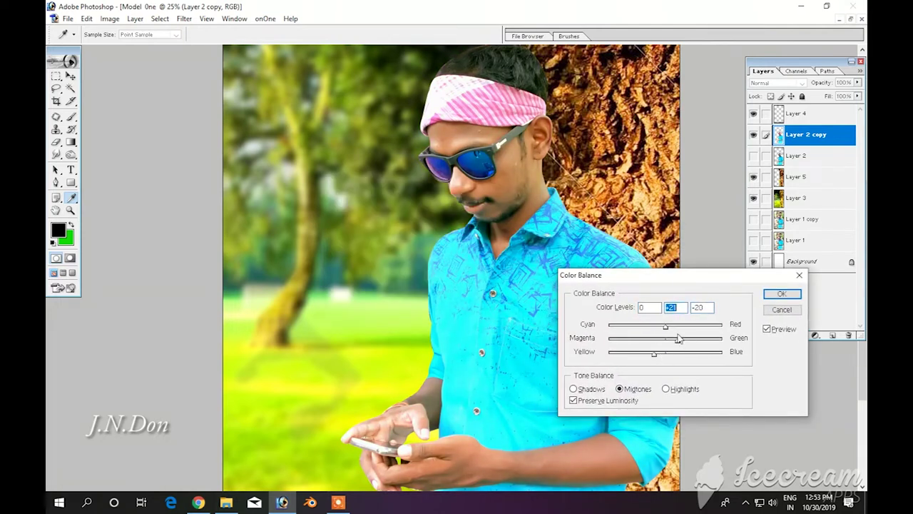
{"action": "left_click", "coordinate": [782, 293]}
{"action": "key", "text": "v"}
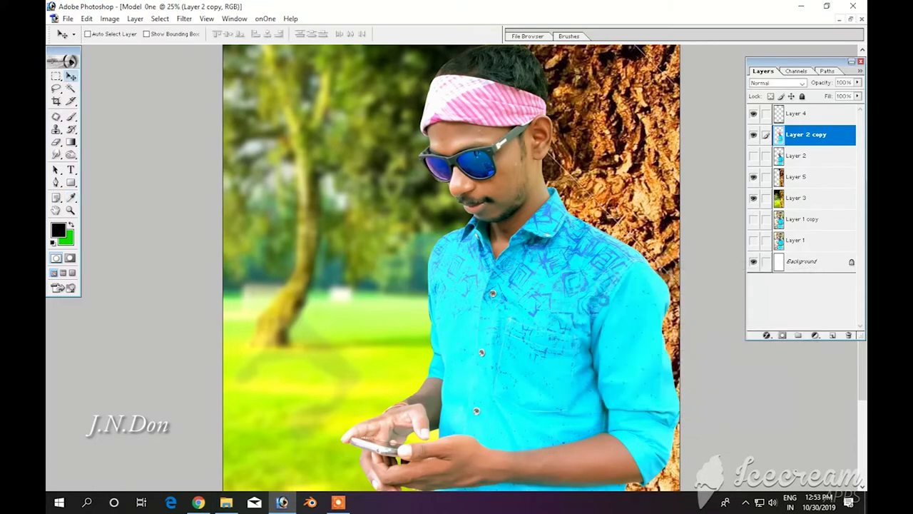
Brighten the man's highlights with Levels, white point 215
{"action": "key", "text": "ctrl+l"}
{"action": "mouse_move", "coordinate": [476, 186]}
{"action": "left_mouse_down"}
{"action": "mouse_move", "coordinate": [691, 244]}
{"action": "mouse_move", "coordinate": [706, 256]}
{"action": "left_mouse_up"}
{"action": "mouse_move", "coordinate": [729, 354]}
{"action": "left_mouse_down"}
{"action": "mouse_move", "coordinate": [709, 358]}
{"action": "mouse_move", "coordinate": [722, 354]}
{"action": "left_mouse_up"}
{"action": "left_click", "coordinate": [770, 275]}
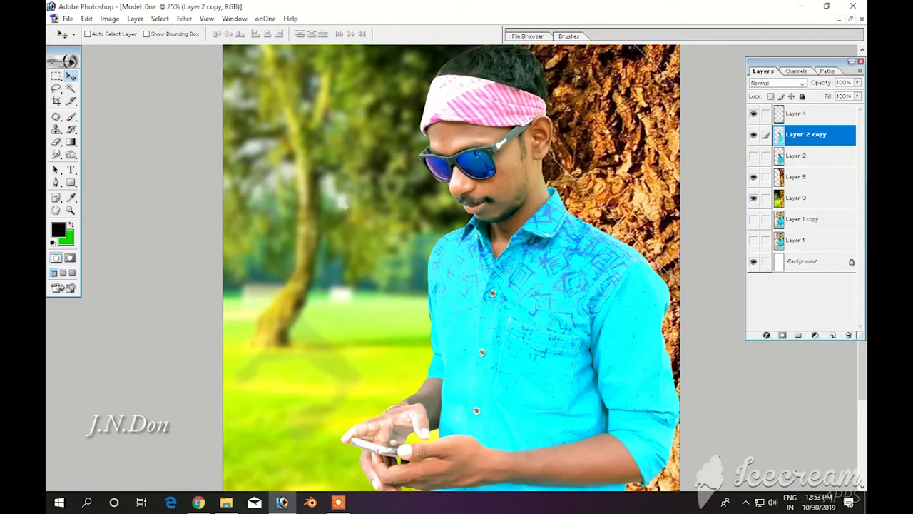
Raise the man's contrast slightly and duplicate his layer as Layer 2 copy 2
{"action": "left_click", "coordinate": [110, 18]}
{"action": "left_click", "coordinate": [242, 126]}
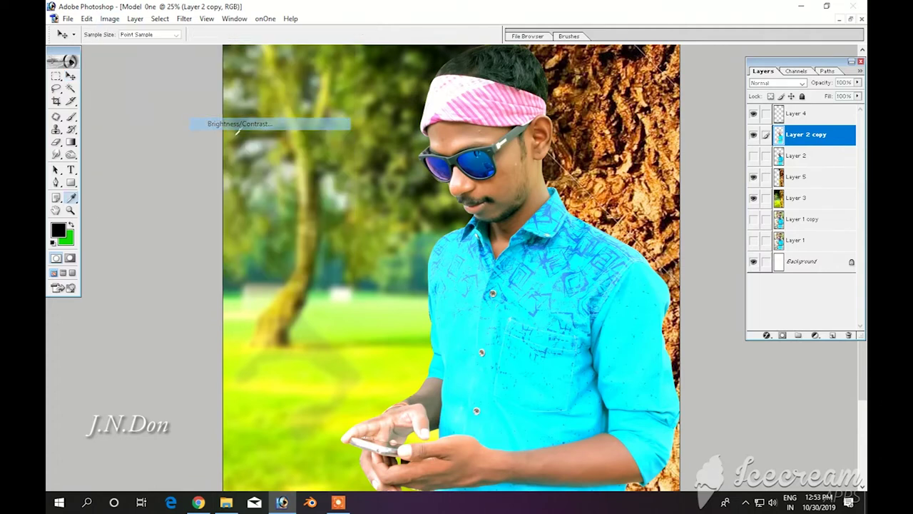
{"action": "left_click_drag", "start_coordinate": [685, 262], "coordinate": [690, 262]}
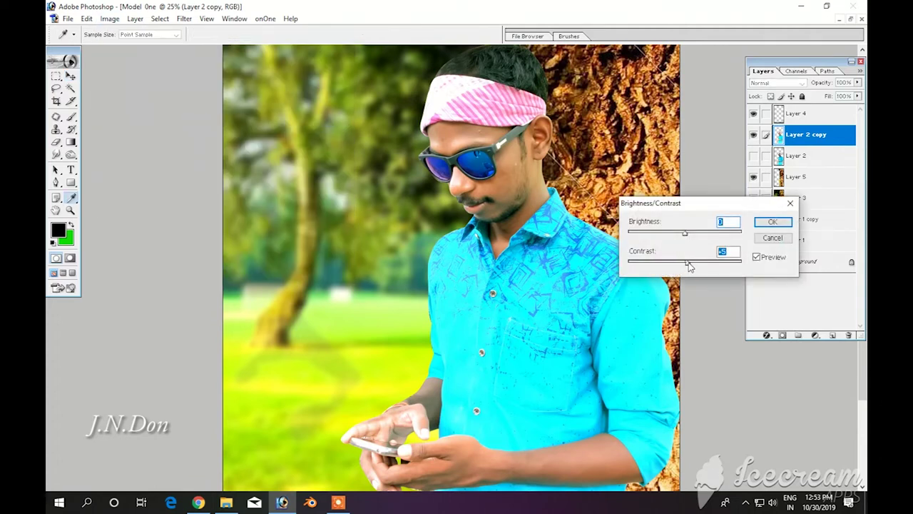
{"action": "left_click", "coordinate": [775, 223]}
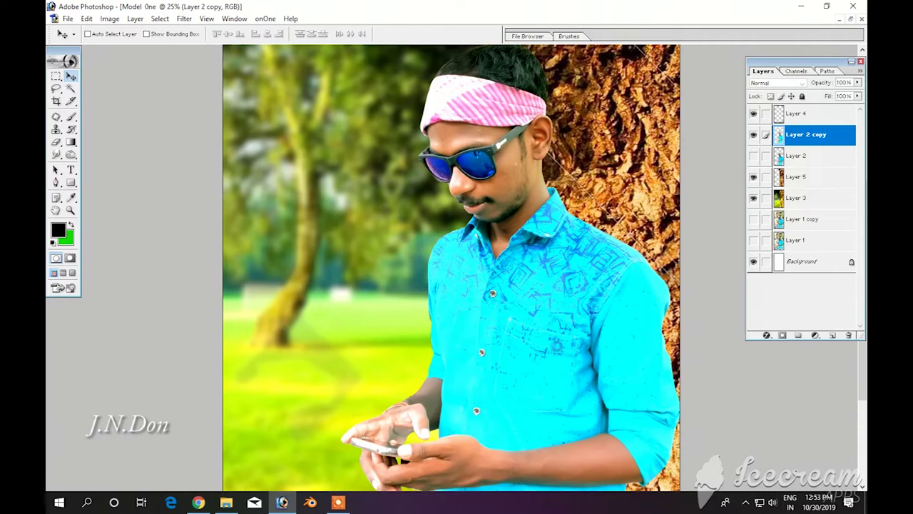
{"action": "key", "text": "ctrl+j"}
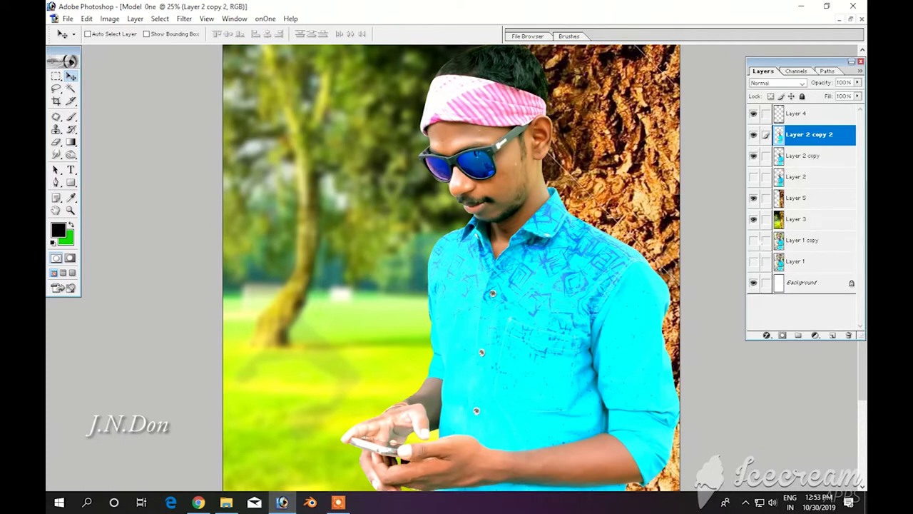
Give Layer 2 copy 2 a Drop Shadow at 165°, size about 70, distance about 47, then select Layer 5
{"action": "double_click", "coordinate": [850, 135]}
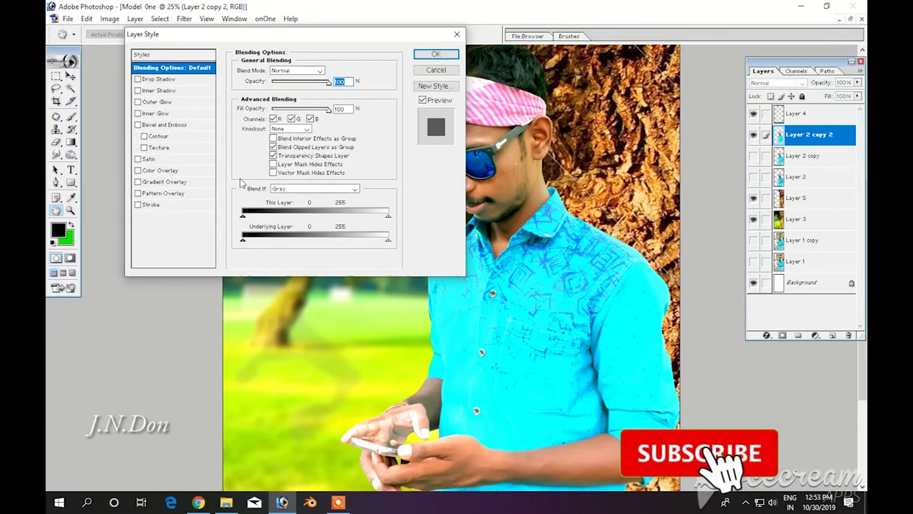
{"action": "left_click", "coordinate": [157, 79]}
{"action": "left_click_drag", "start_coordinate": [222, 35], "coordinate": [122, 116]}
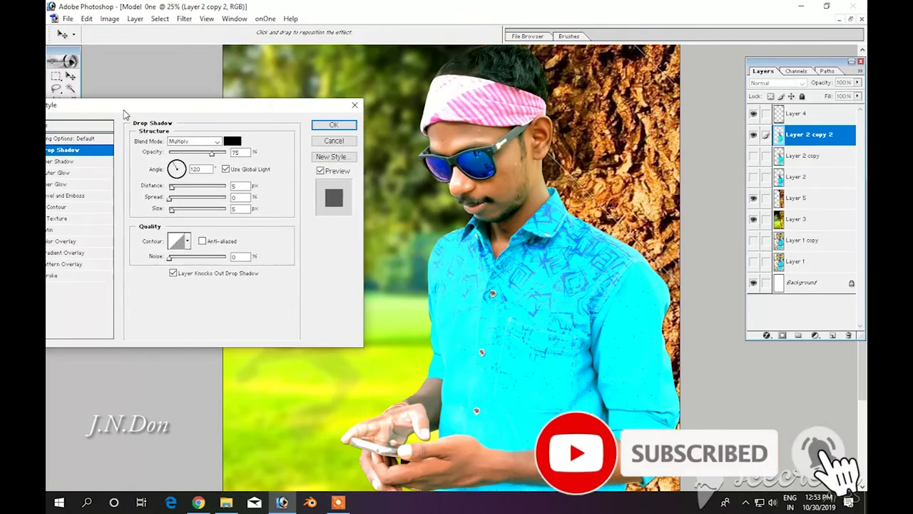
{"action": "left_click_drag", "start_coordinate": [173, 220], "coordinate": [221, 203]}
{"action": "left_click", "coordinate": [176, 181]}
{"action": "left_click_drag", "start_coordinate": [201, 204], "coordinate": [197, 200]}
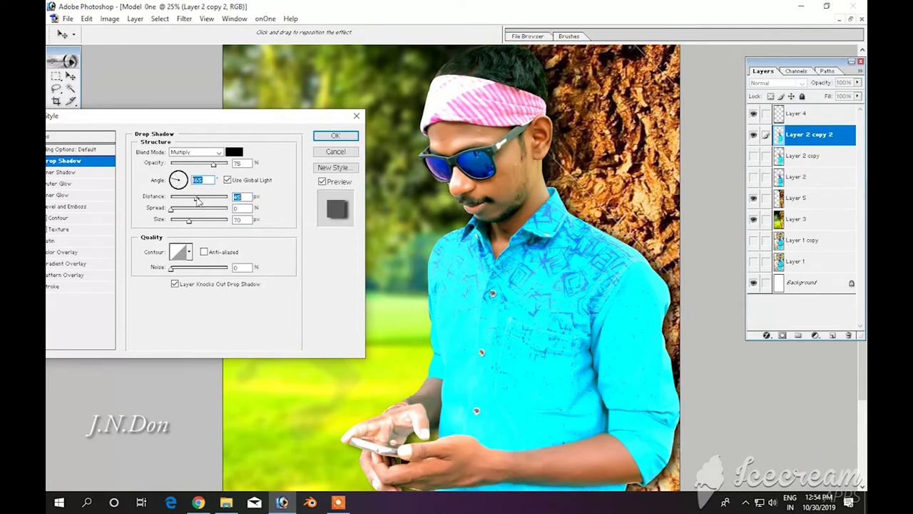
{"action": "mouse_move", "coordinate": [189, 224]}
{"action": "left_mouse_down"}
{"action": "mouse_move", "coordinate": [206, 199]}
{"action": "mouse_move", "coordinate": [179, 211]}
{"action": "left_mouse_up"}
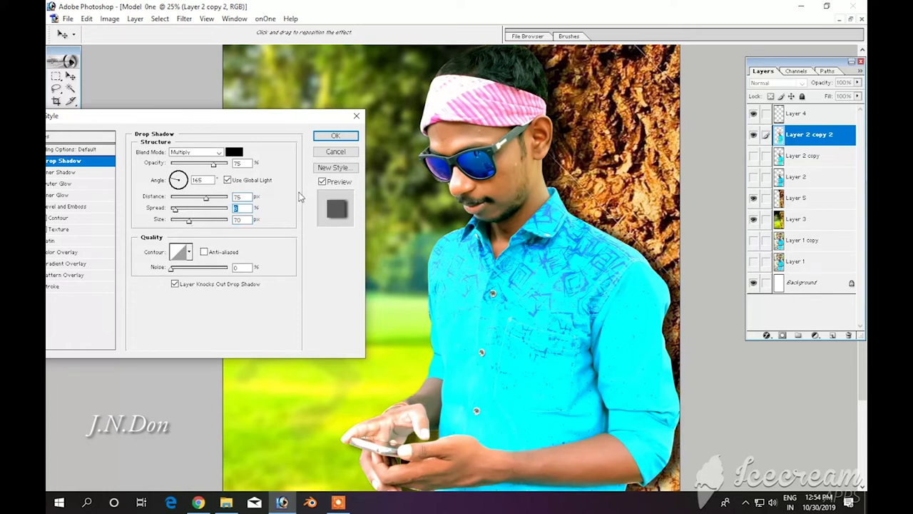
{"action": "left_click_drag", "start_coordinate": [204, 204], "coordinate": [199, 202]}
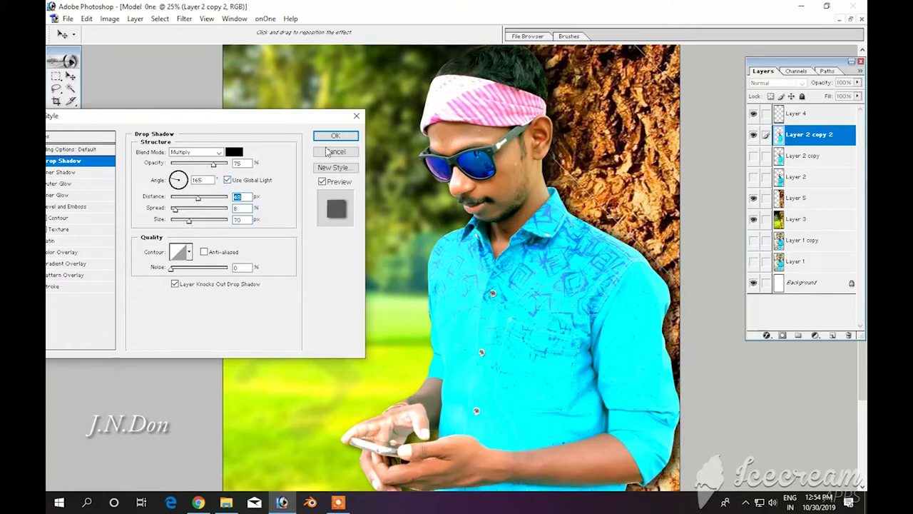
{"action": "left_click", "coordinate": [334, 135]}
{"action": "key", "text": "alt+bracketleft"}
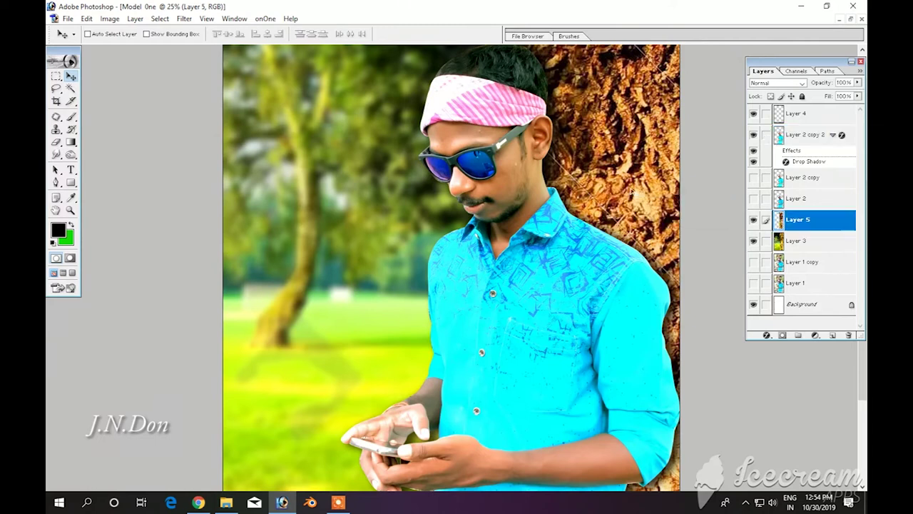
{"action": "left_click", "coordinate": [184, 18]}
Soften the Layer 5 trunk with a 1.9 px Gaussian Blur, then reselect Layer 2 copy 2
{"action": "left_click", "coordinate": [392, 126]}
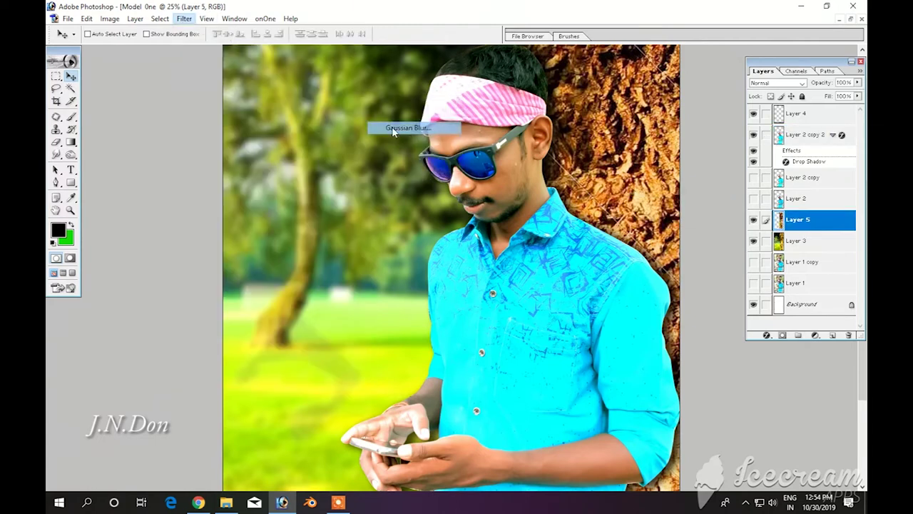
{"action": "left_click_drag", "start_coordinate": [715, 337], "coordinate": [682, 338]}
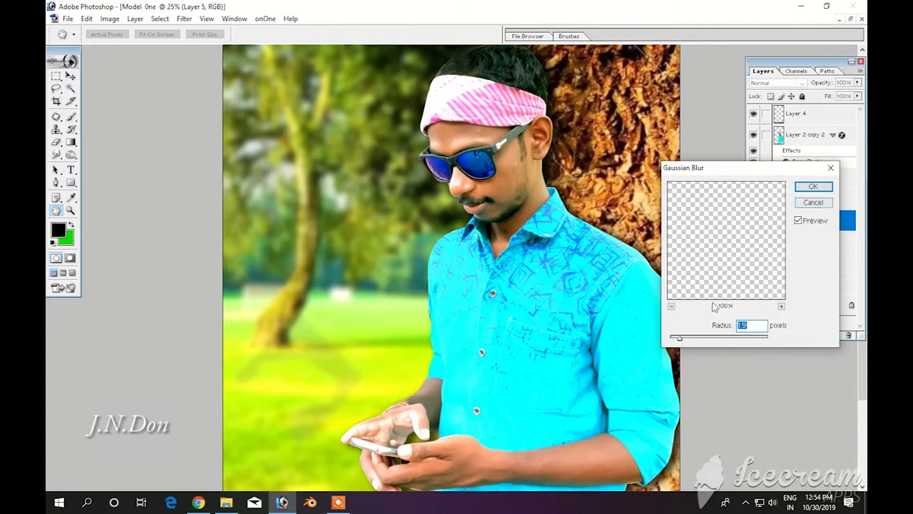
{"action": "left_click", "coordinate": [813, 187]}
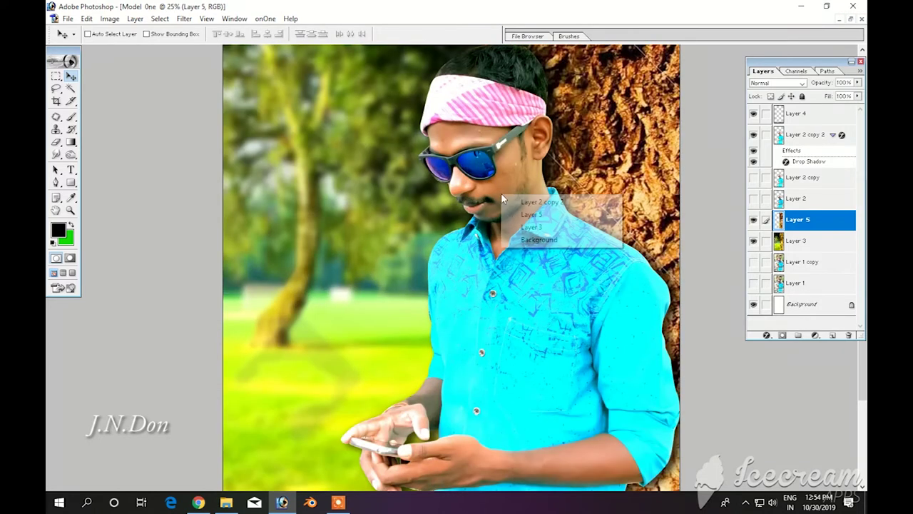
{"action": "right_click", "coordinate": [484, 170]}
{"action": "left_click", "coordinate": [492, 179]}
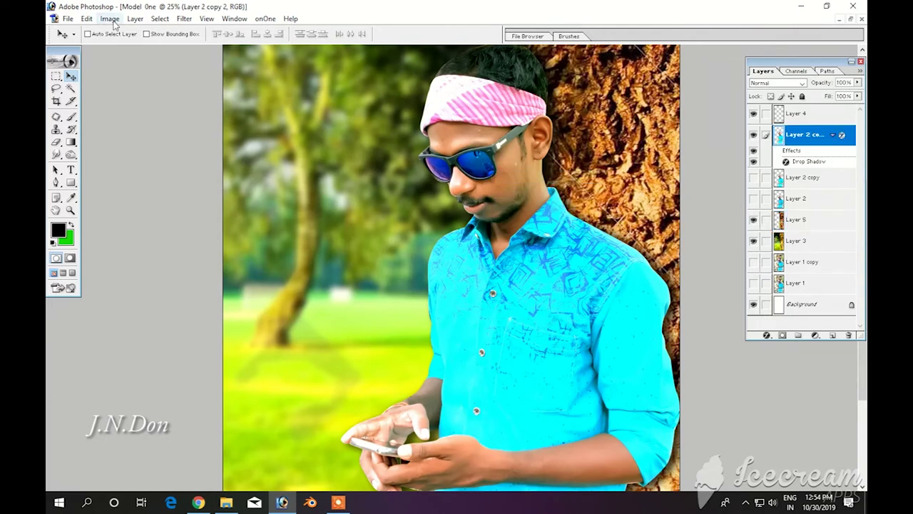
Apply a Lighting Effects spotlight, enlarged and rotated over the man
{"action": "left_click", "coordinate": [184, 19]}
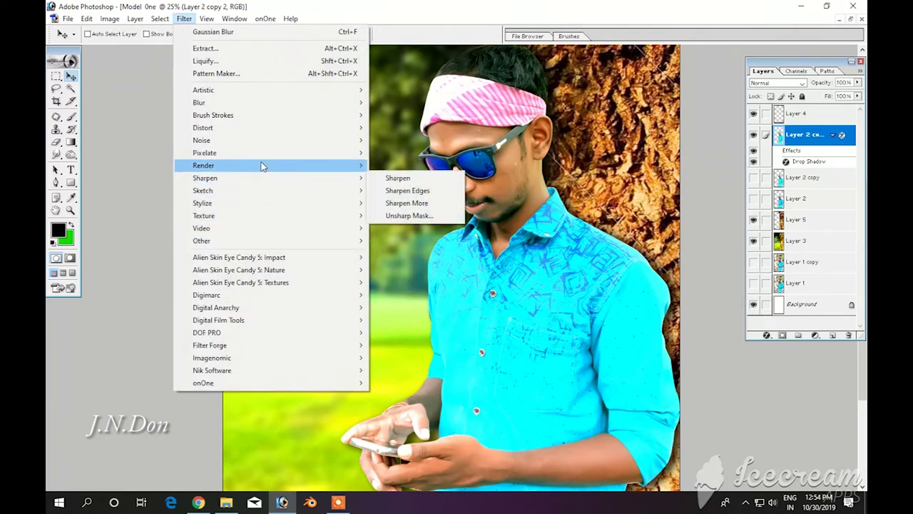
{"action": "left_click", "coordinate": [399, 202]}
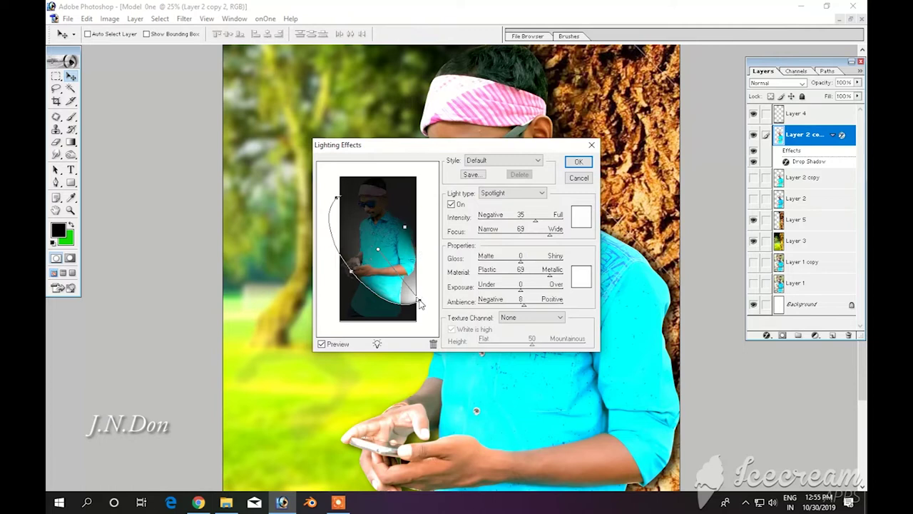
{"action": "left_click_drag", "start_coordinate": [419, 303], "coordinate": [435, 323]}
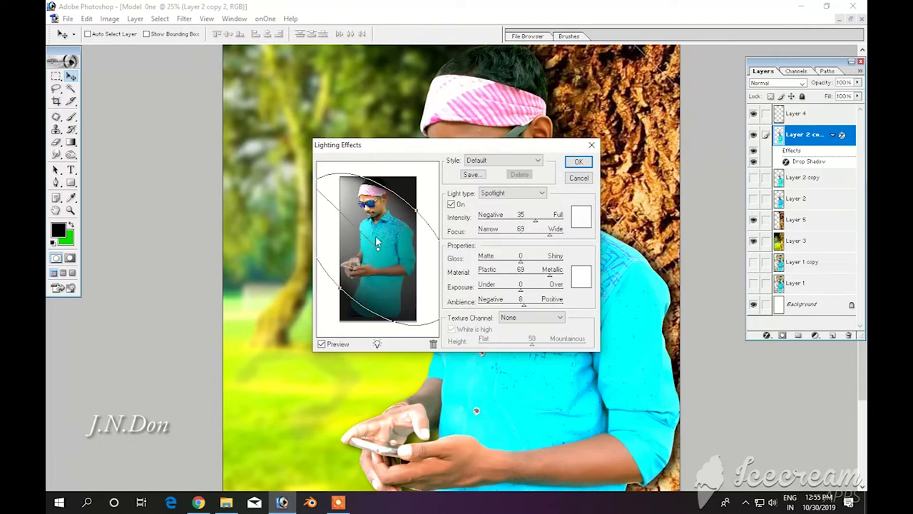
{"action": "mouse_move", "coordinate": [417, 209]}
{"action": "left_mouse_down"}
{"action": "mouse_move", "coordinate": [426, 208]}
{"action": "mouse_move", "coordinate": [404, 211]}
{"action": "left_mouse_up"}
{"action": "left_click_drag", "start_coordinate": [378, 245], "coordinate": [423, 198]}
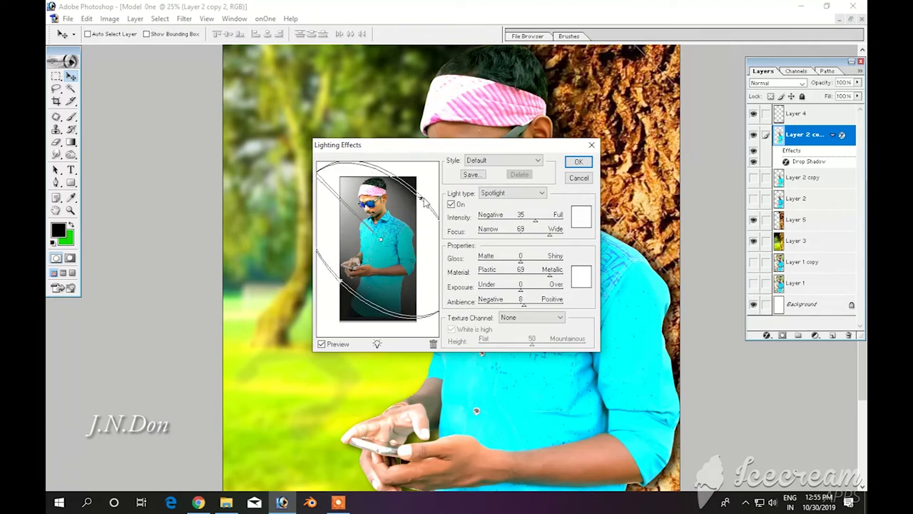
{"action": "left_click", "coordinate": [579, 162]}
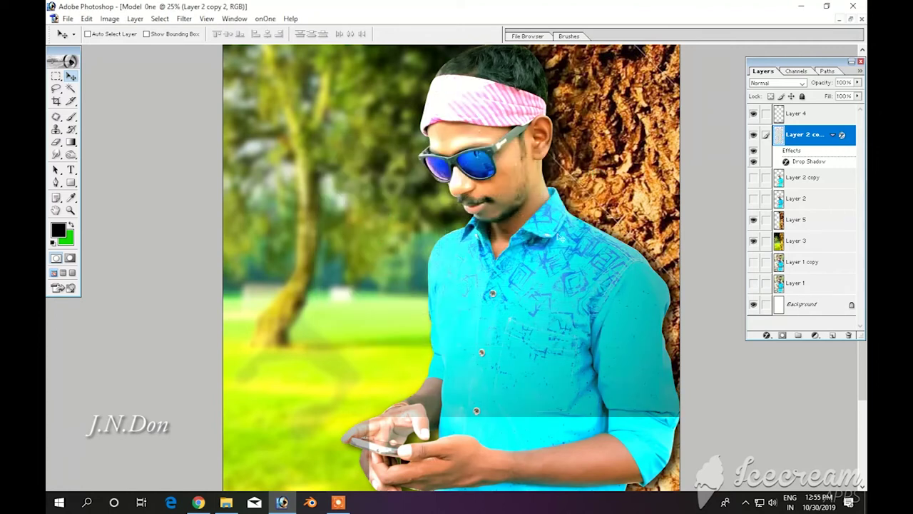
Re-run Lighting Effects with a wider, more upright spotlight, then zoom out
{"action": "left_click", "coordinate": [160, 19]}
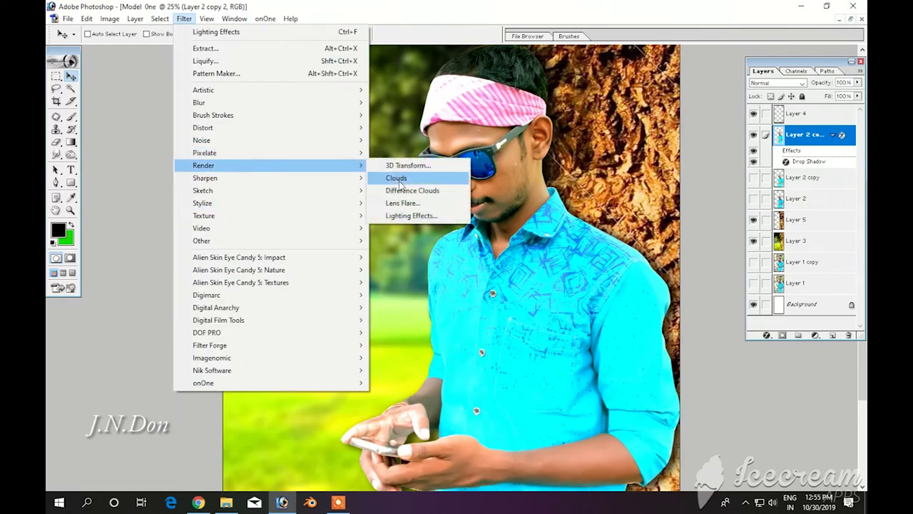
{"action": "left_click", "coordinate": [408, 213]}
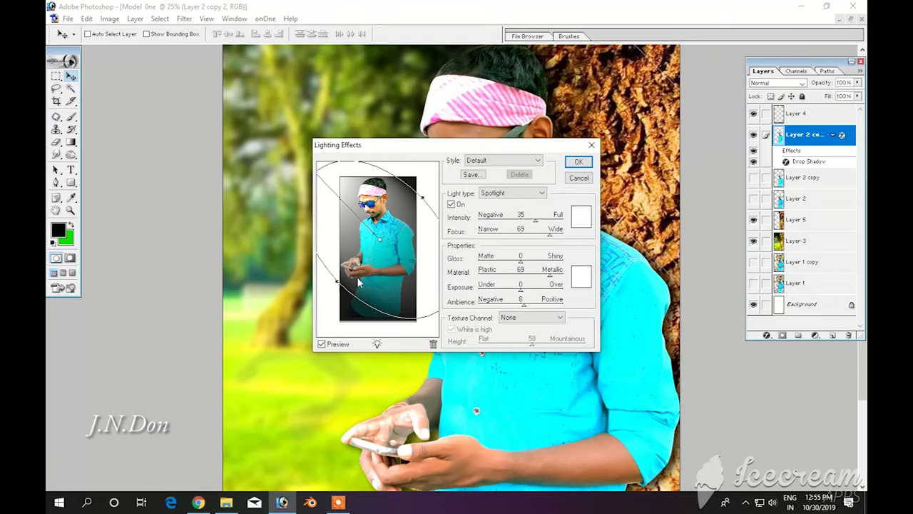
{"action": "left_click_drag", "start_coordinate": [358, 283], "coordinate": [341, 286]}
{"action": "left_click_drag", "start_coordinate": [379, 244], "coordinate": [362, 243]}
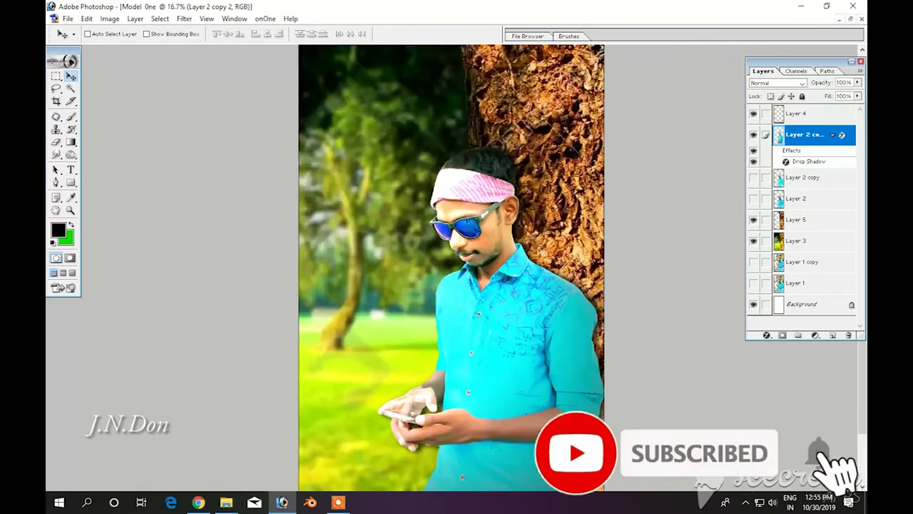
{"action": "key", "text": "ctrl+minus"}
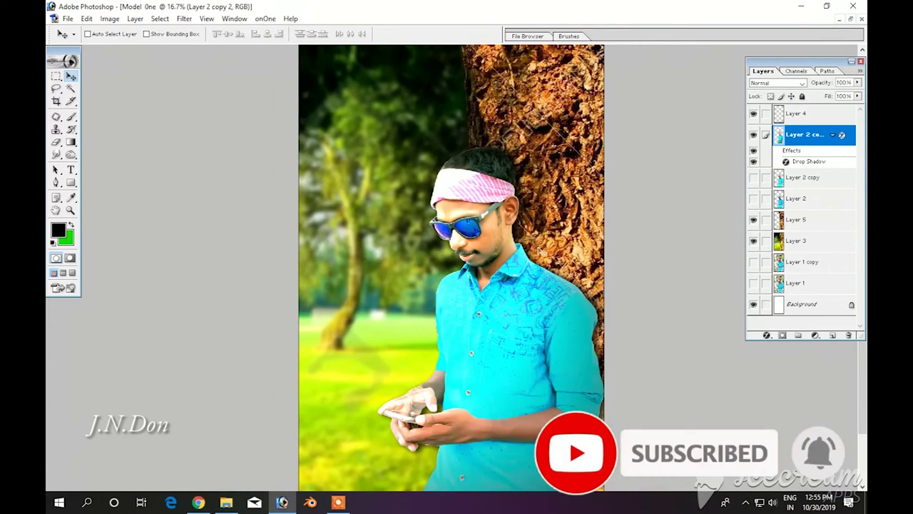
{"action": "key", "text": "ctrl+minus"}
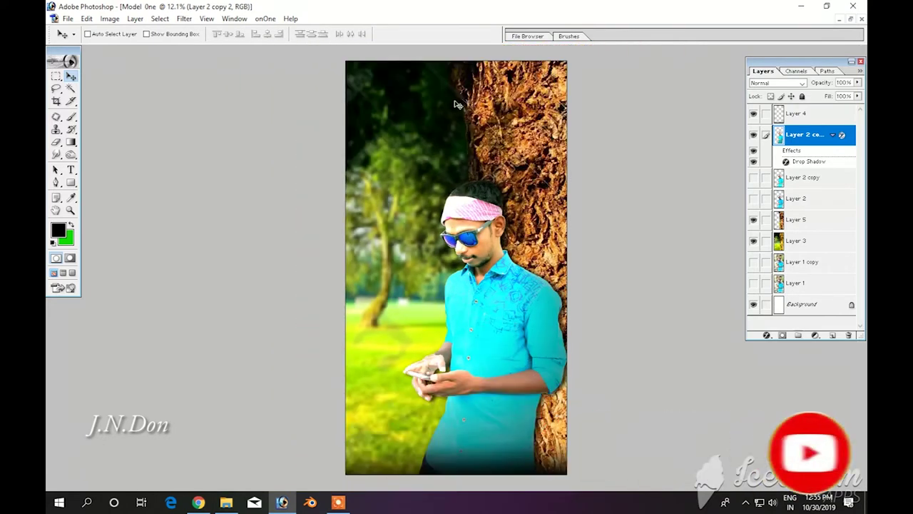
Make Layer 2 copy 2 the active layer again after briefly picking Layer 3
{"action": "right_click", "coordinate": [462, 104]}
{"action": "left_click", "coordinate": [471, 111]}
{"action": "key", "text": "ctrl+plus"}
{"action": "key", "text": "ctrl+plus"}
{"action": "key", "text": "ctrl+plus"}
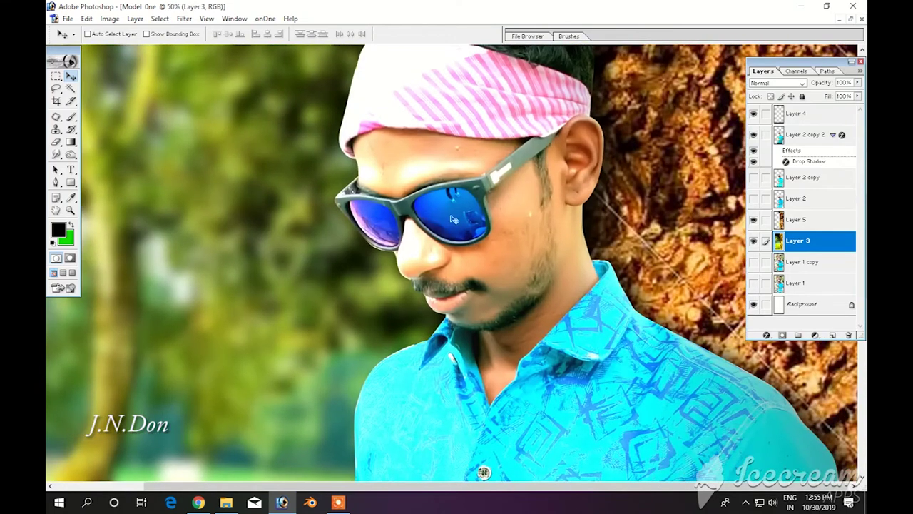
{"action": "key", "text": "ctrl+minus"}
{"action": "key", "text": "ctrl+minus"}
{"action": "right_click", "coordinate": [537, 264]}
{"action": "left_click", "coordinate": [537, 264]}
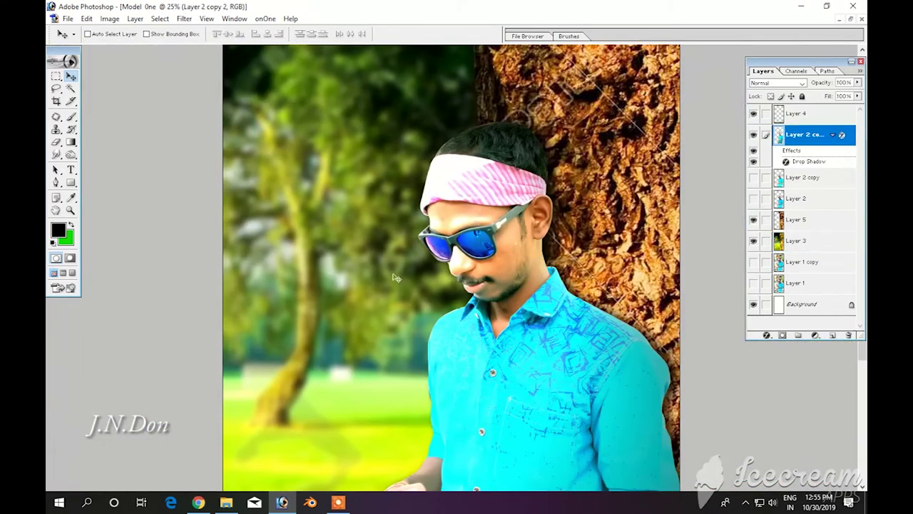
{"action": "key", "text": "ctrl+minus"}
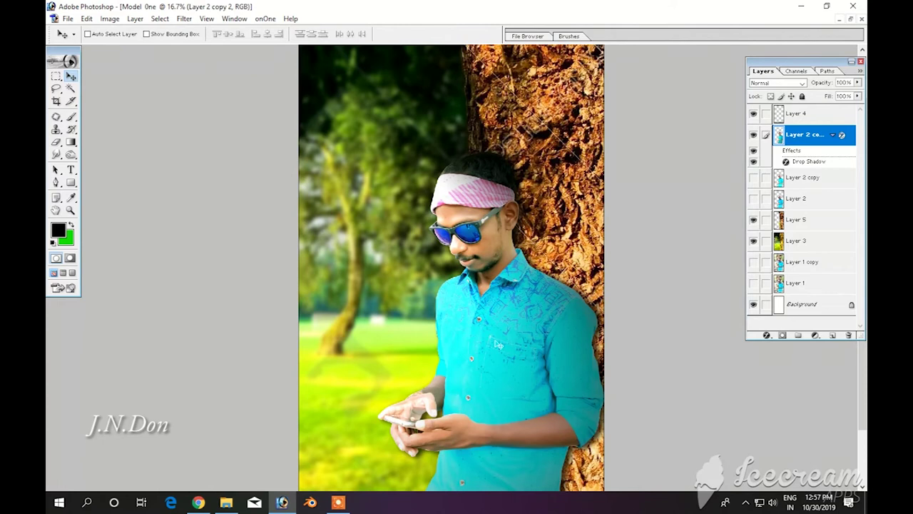
Zoom in close on the man's hair and choose the Smudge tool
{"action": "key", "text": "ctrl+plus"}
{"action": "key", "text": "ctrl+plus"}
{"action": "scroll", "coordinate": [521, 271], "scroll_direction": "up", "scroll_amount": 3}
{"action": "right_click", "coordinate": [540, 194]}
{"action": "key", "text": "ctrl+plus"}
{"action": "key", "text": "ctrl+plus"}
{"action": "scroll", "coordinate": [477, 255], "scroll_direction": "up", "scroll_amount": 1}
{"action": "key", "text": "ctrl+plus"}
{"action": "key", "text": "r"}
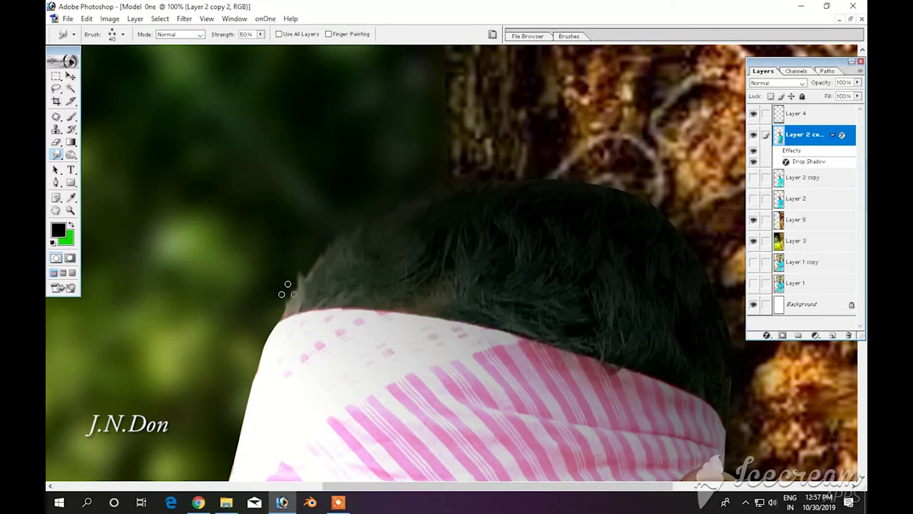
Smudge the hair edge outward into wispy strands at 68% strength
{"action": "left_click_drag", "start_coordinate": [377, 207], "coordinate": [351, 320]}
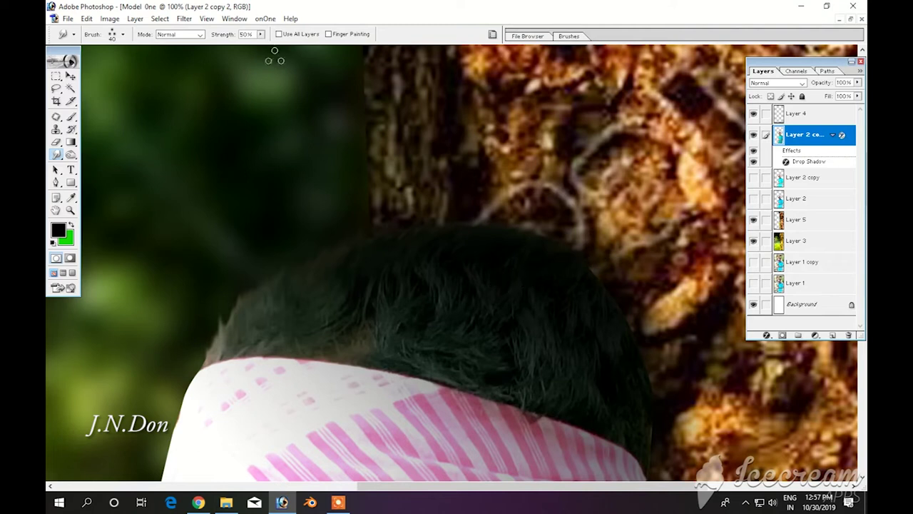
{"action": "left_click_drag", "start_coordinate": [262, 36], "coordinate": [274, 50]}
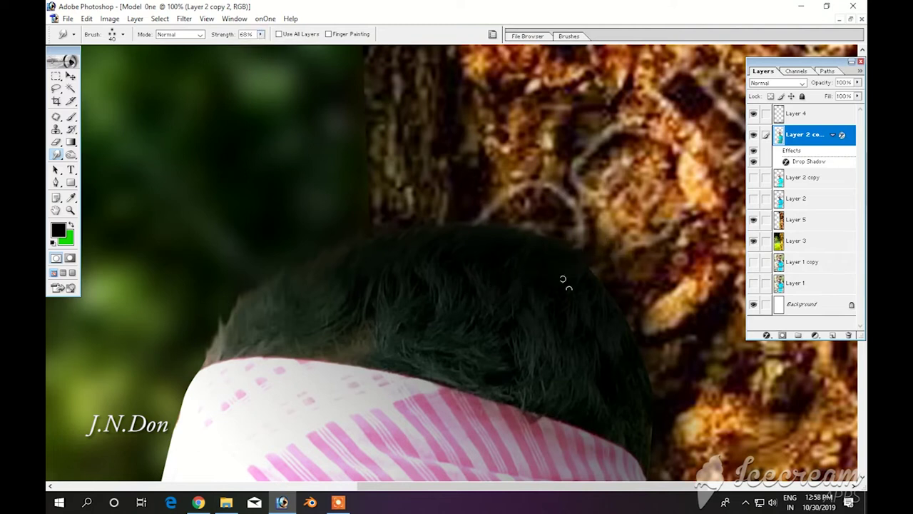
{"action": "left_click_drag", "start_coordinate": [587, 295], "coordinate": [653, 357]}
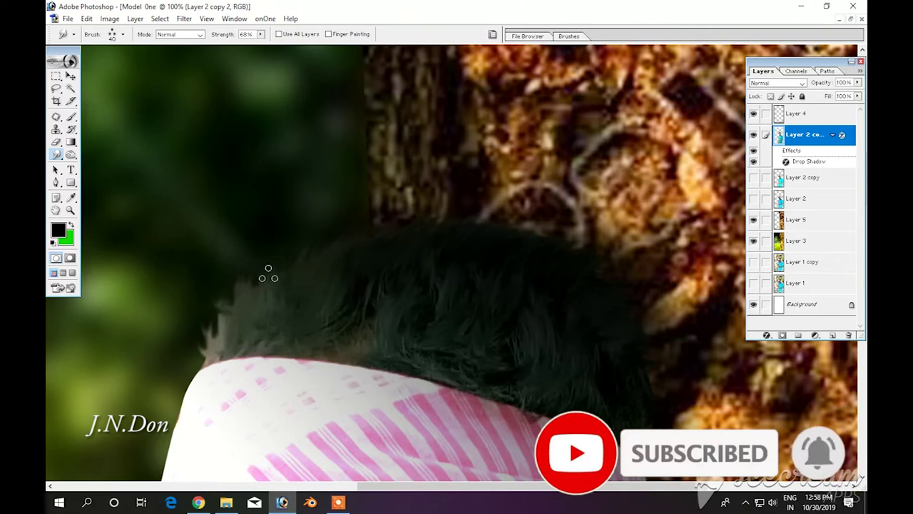
Zoom out and select the tree trunk Layer 5
{"action": "key", "text": "ctrl+minus"}
{"action": "key", "text": "ctrl+minus"}
{"action": "key", "text": "ctrl+minus"}
{"action": "key", "text": "ctrl+minus"}
{"action": "key", "text": "ctrl+minus"}
{"action": "key", "text": "ctrl+minus"}
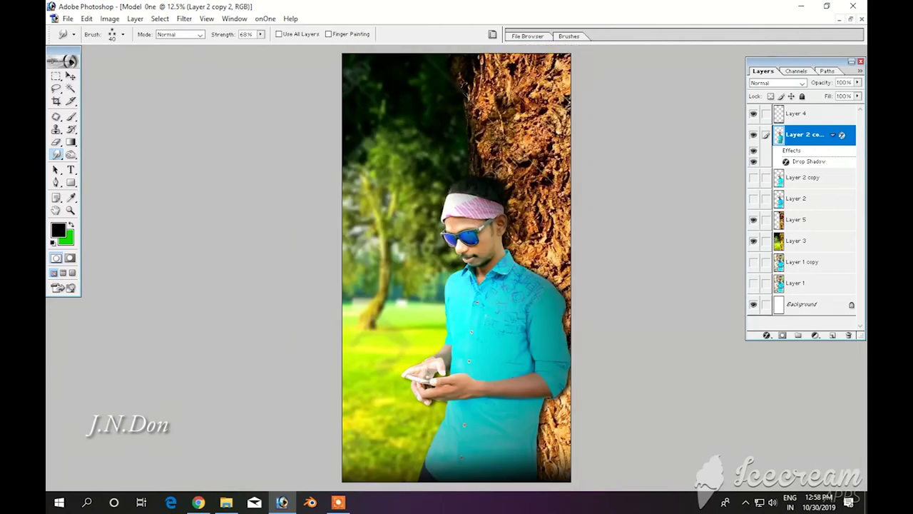
{"action": "key", "text": "v"}
{"action": "right_click", "coordinate": [521, 166]}
{"action": "left_click", "coordinate": [543, 171]}
{"action": "right_click", "coordinate": [531, 105]}
{"action": "left_click", "coordinate": [595, 116]}
Add a new Layer 6 above the Layer 5 tree background, then transform and commit it
{"action": "key", "text": "ctrl+shift+n"}
{"action": "key", "text": "Return"}
{"action": "key", "text": "g"}
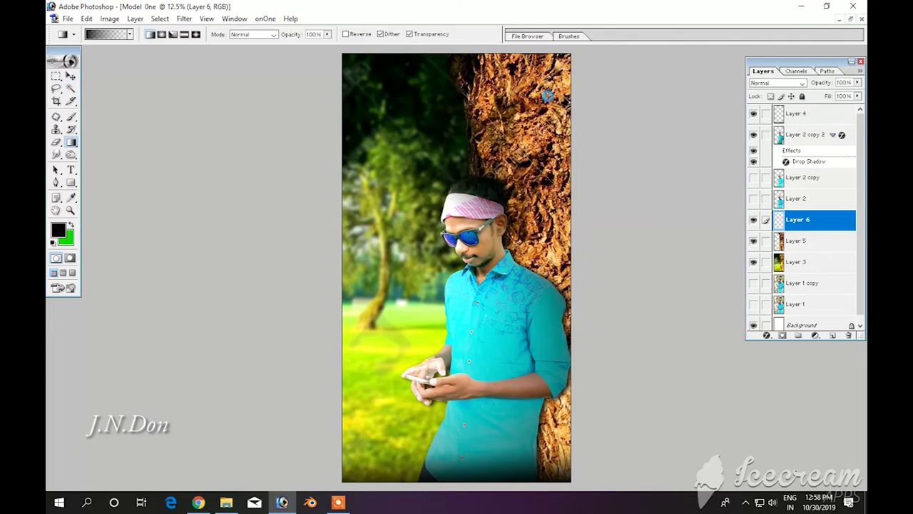
{"action": "key", "text": "ctrl+t"}
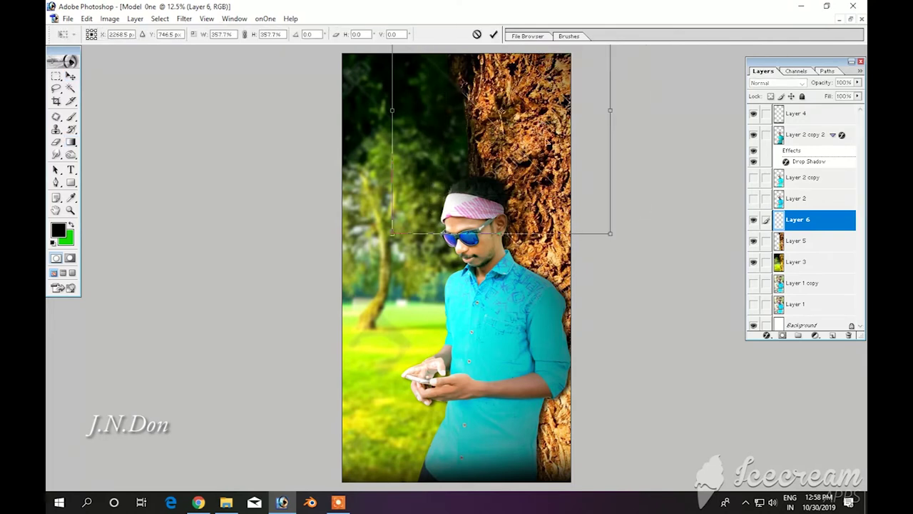
{"action": "left_click_drag", "start_coordinate": [573, 129], "coordinate": [587, 284]}
{"action": "key", "text": "Return"}
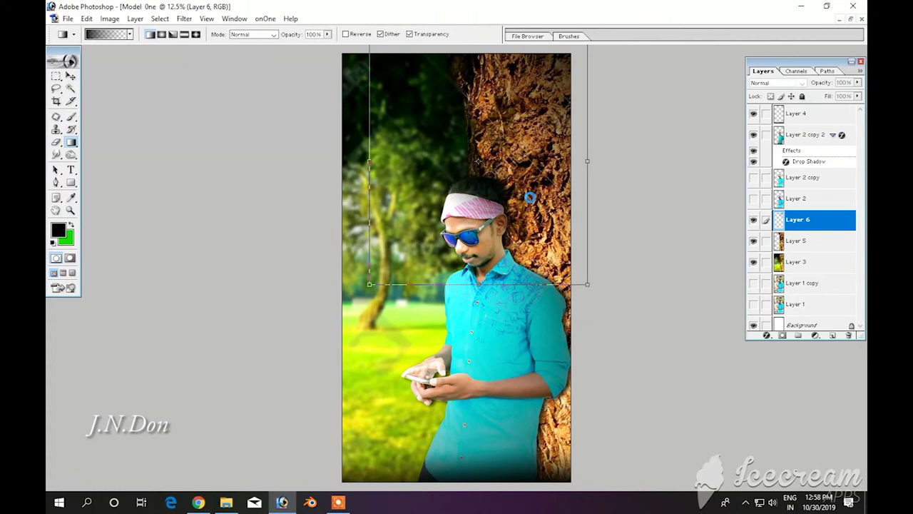
{"action": "key", "text": "ctrl+plus"}
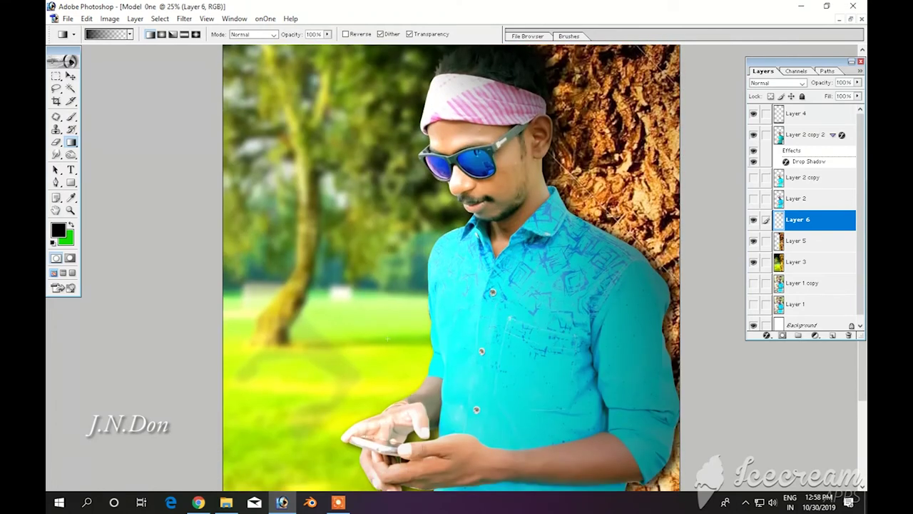
{"action": "key", "text": "v"}
{"action": "key", "text": "ctrl+minus"}
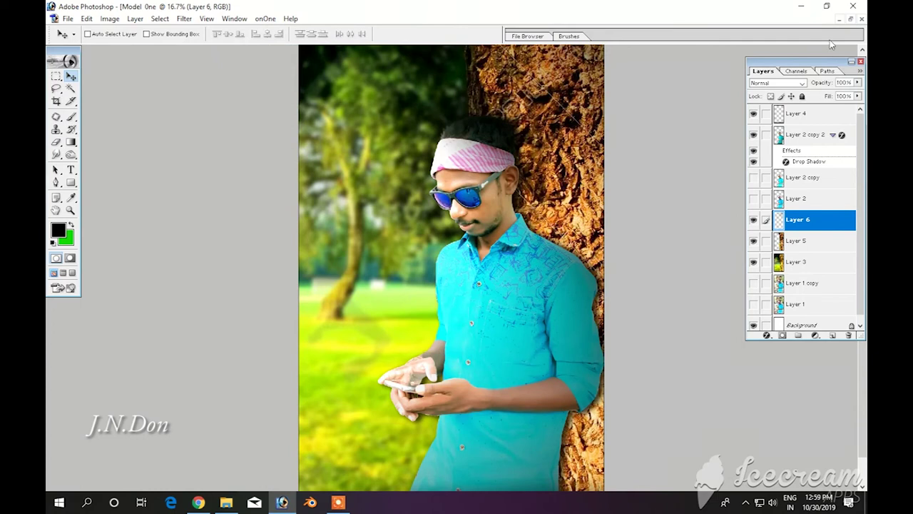
Copy the social icons Layer 4 from Untitled-1 into the portrait above the phone, discarding Untitled-1
{"action": "left_click", "coordinate": [851, 19]}
{"action": "left_click", "coordinate": [226, 180]}
{"action": "right_click", "coordinate": [243, 219]}
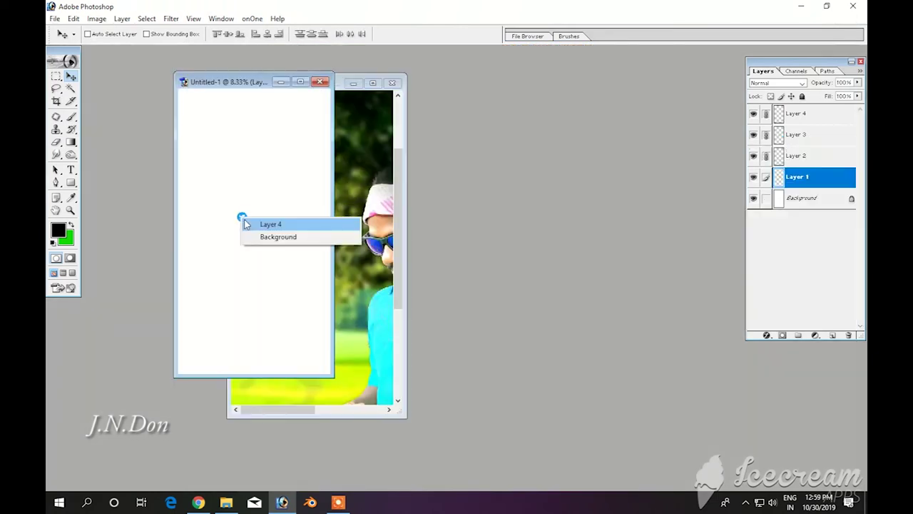
{"action": "left_click", "coordinate": [266, 224]}
{"action": "left_click_drag", "start_coordinate": [244, 223], "coordinate": [354, 257]}
{"action": "left_click", "coordinate": [322, 82]}
{"action": "left_click", "coordinate": [416, 193]}
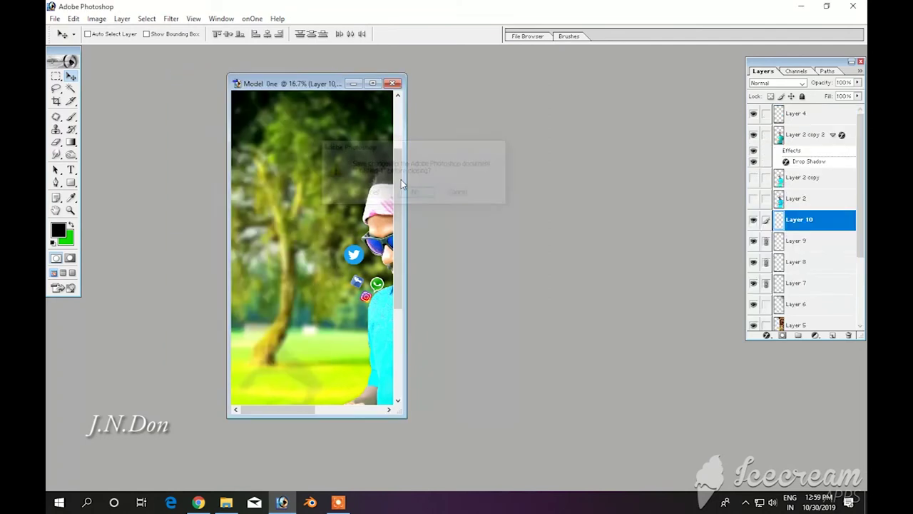
{"action": "left_click", "coordinate": [372, 83]}
{"action": "left_click_drag", "start_coordinate": [422, 214], "coordinate": [378, 320]}
Scale up the social icons and tilt them toward the man's phone
{"action": "key", "text": "ctrl+t"}
{"action": "left_click_drag", "start_coordinate": [408, 357], "coordinate": [417, 367]}
{"action": "mouse_move", "coordinate": [421, 328]}
{"action": "left_mouse_down"}
{"action": "mouse_move", "coordinate": [431, 316]}
{"action": "mouse_move", "coordinate": [414, 335]}
{"action": "left_mouse_up"}
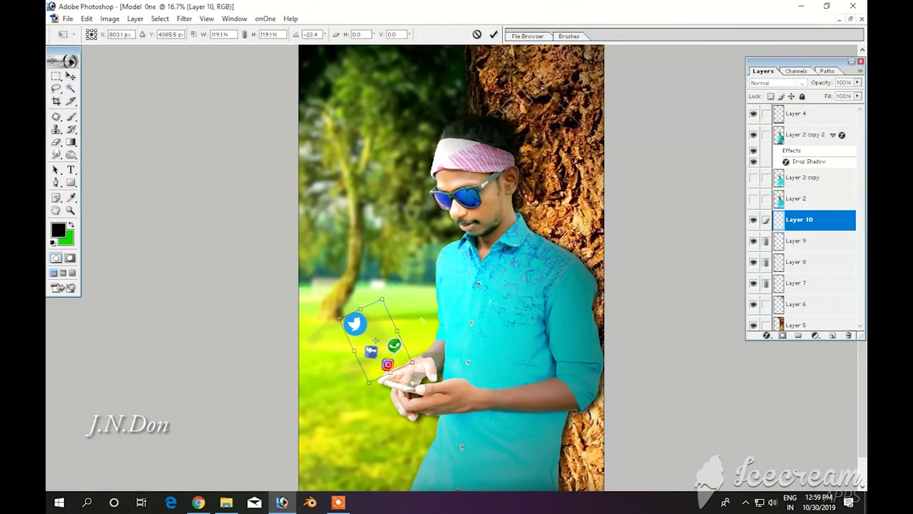
{"action": "key", "text": "Return"}
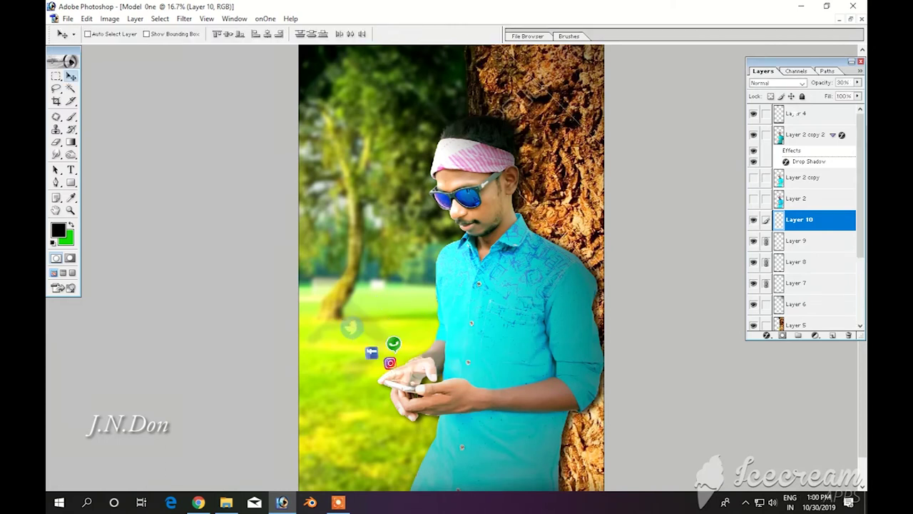
{"action": "key", "text": "ctrl+plus"}
{"action": "scroll", "coordinate": [387, 361], "scroll_direction": "down", "scroll_amount": 3}
Bring Layer 9 to the top and reposition the Facebook and WhatsApp icons
{"action": "right_click", "coordinate": [330, 277]}
{"action": "left_click", "coordinate": [357, 286]}
{"action": "key", "text": "ctrl+shift+bracketright"}
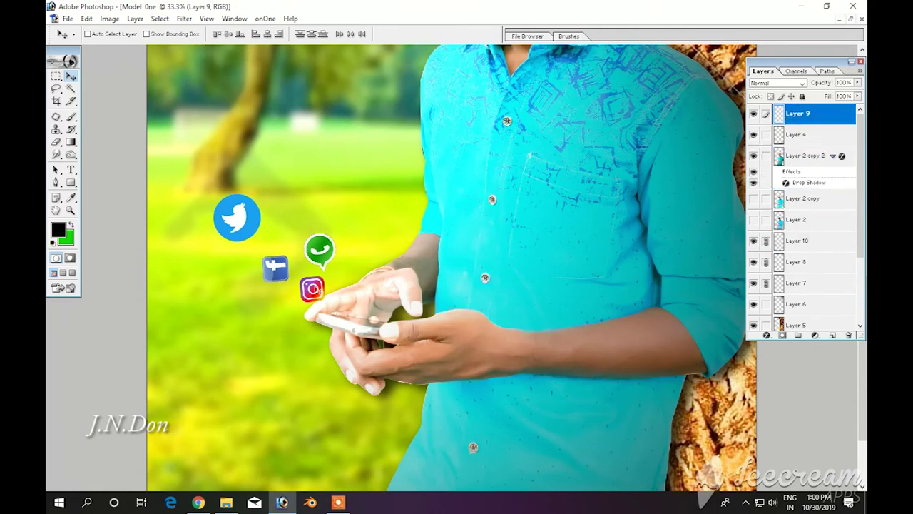
{"action": "left_click", "coordinate": [806, 262]}
{"action": "left_click_drag", "start_coordinate": [276, 274], "coordinate": [259, 278]}
{"action": "right_click", "coordinate": [311, 261]}
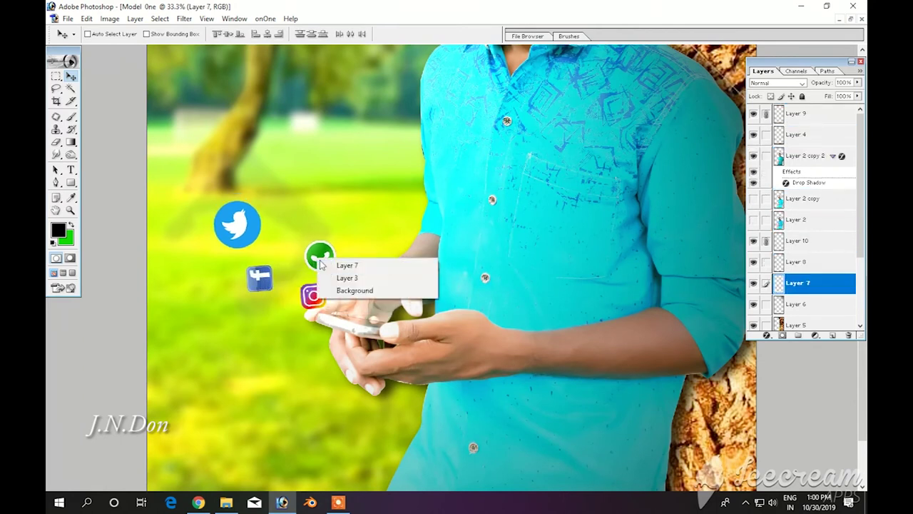
{"action": "left_click", "coordinate": [335, 265]}
{"action": "left_click_drag", "start_coordinate": [319, 256], "coordinate": [314, 237]}
Move the Twitter icon higher and nudge the Instagram icon slightly
{"action": "right_click", "coordinate": [238, 228]}
{"action": "left_click", "coordinate": [267, 232]}
{"action": "right_click", "coordinate": [242, 221]}
{"action": "left_click", "coordinate": [265, 226]}
{"action": "left_click_drag", "start_coordinate": [238, 225], "coordinate": [236, 215]}
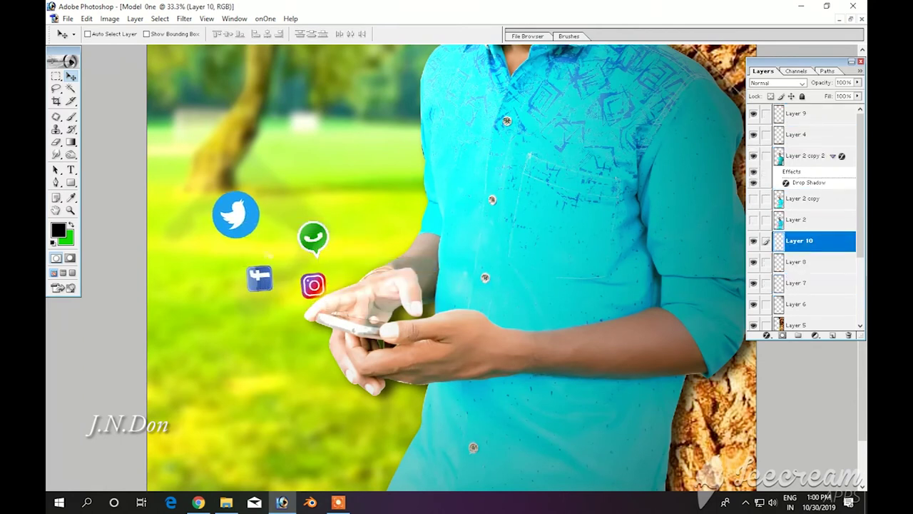
{"action": "right_click", "coordinate": [309, 283]}
{"action": "left_click", "coordinate": [329, 287]}
{"action": "left_click_drag", "start_coordinate": [312, 295], "coordinate": [316, 292]}
{"action": "key", "text": "ctrl+minus"}
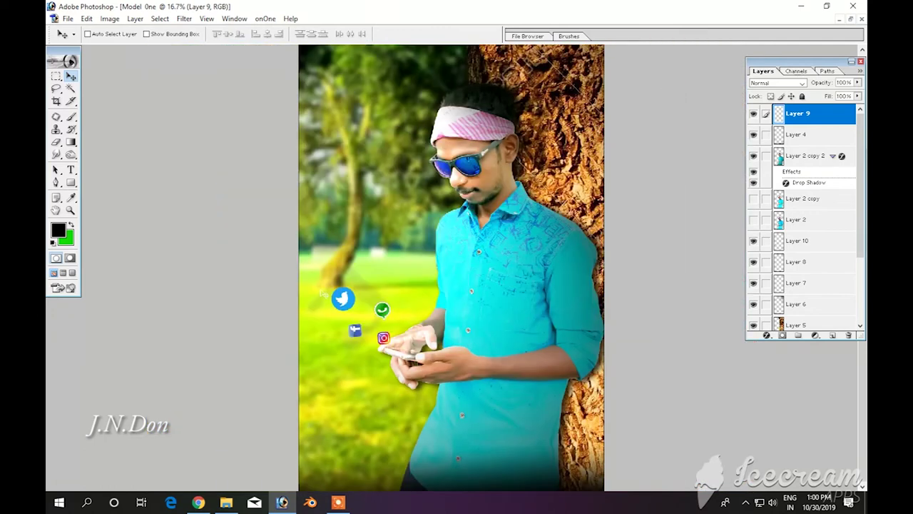
Apply a transform to the Facebook and WhatsApp icon layers
{"action": "right_click", "coordinate": [355, 330]}
{"action": "left_click", "coordinate": [374, 339]}
{"action": "key", "text": "ctrl+t"}
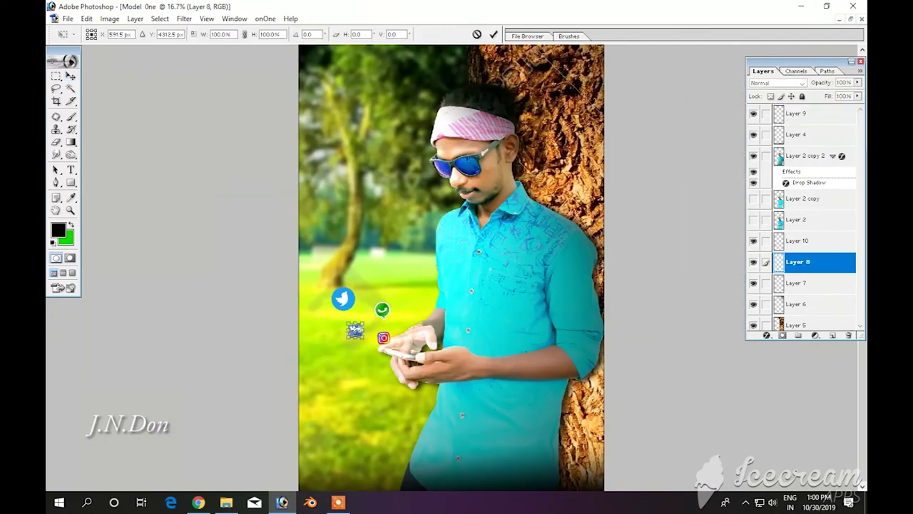
{"action": "key", "text": "Return"}
{"action": "right_click", "coordinate": [383, 309]}
{"action": "left_click", "coordinate": [403, 314]}
{"action": "key", "text": "ctrl+t"}
{"action": "key", "text": "Return"}
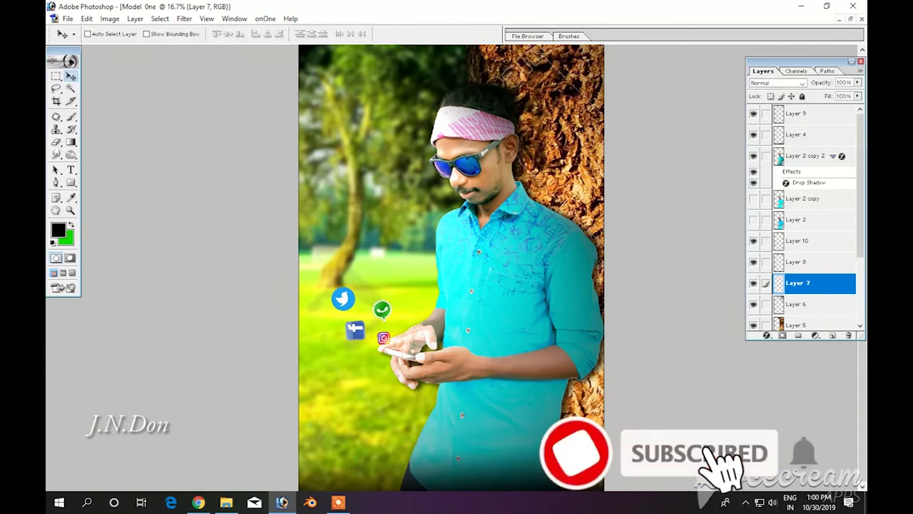
Transform the Instagram icon and slightly enlarge the Twitter icon
{"action": "right_click", "coordinate": [383, 337]}
{"action": "left_click", "coordinate": [404, 343]}
{"action": "key", "text": "ctrl+t"}
{"action": "key", "text": "Return"}
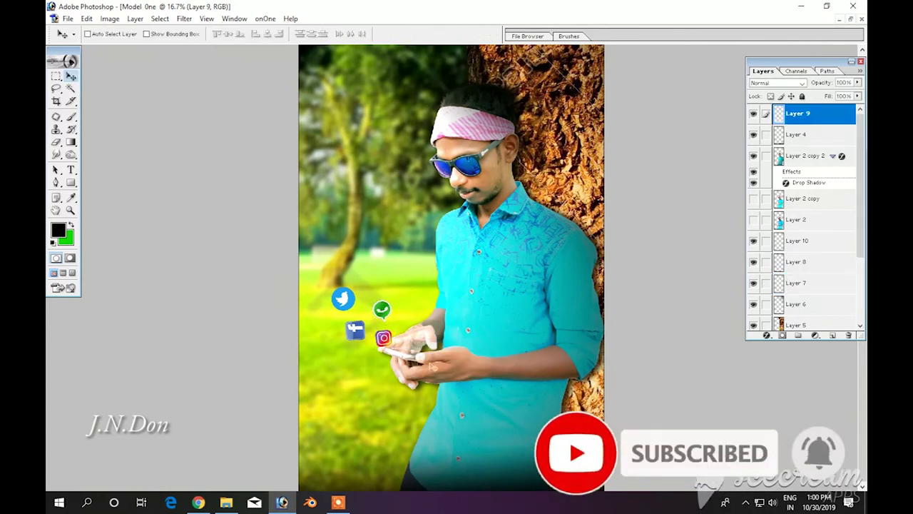
{"action": "right_click", "coordinate": [342, 298]}
{"action": "left_click", "coordinate": [363, 304]}
{"action": "key", "text": "ctrl+t"}
{"action": "left_click_drag", "start_coordinate": [354, 286], "coordinate": [359, 281]}
{"action": "key", "text": "Return"}
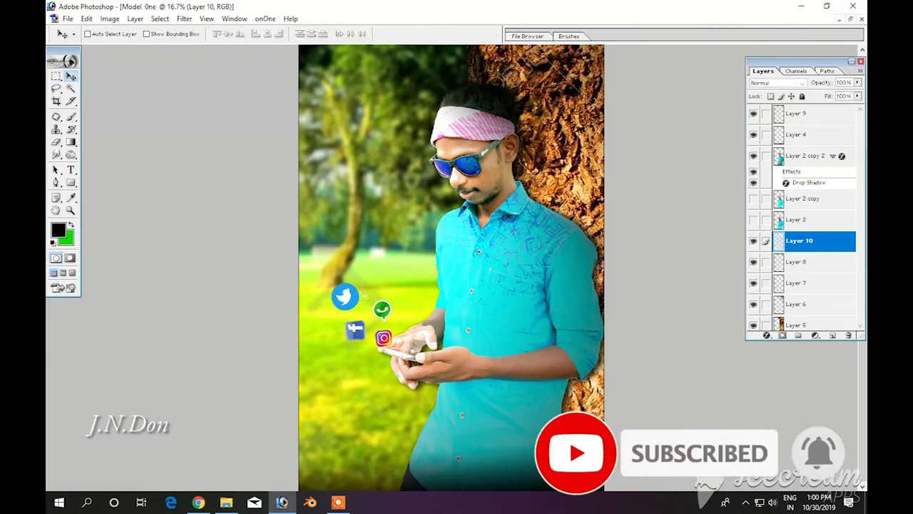
Select the Layer 2 copy 2, Layer 3, and finally Layer 5 layers from the canvas
{"action": "key", "text": "ctrl+plus"}
{"action": "right_click", "coordinate": [463, 244]}
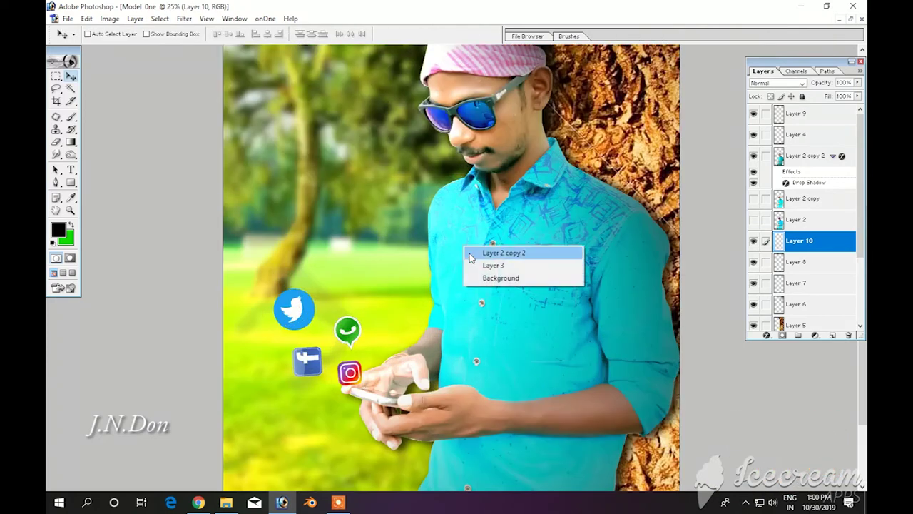
{"action": "left_click", "coordinate": [493, 250]}
{"action": "right_click", "coordinate": [381, 273]}
{"action": "left_click", "coordinate": [391, 277]}
{"action": "key", "text": "ctrl+minus"}
{"action": "key", "text": "ctrl+minus"}
{"action": "right_click", "coordinate": [498, 150]}
{"action": "left_click", "coordinate": [513, 159]}
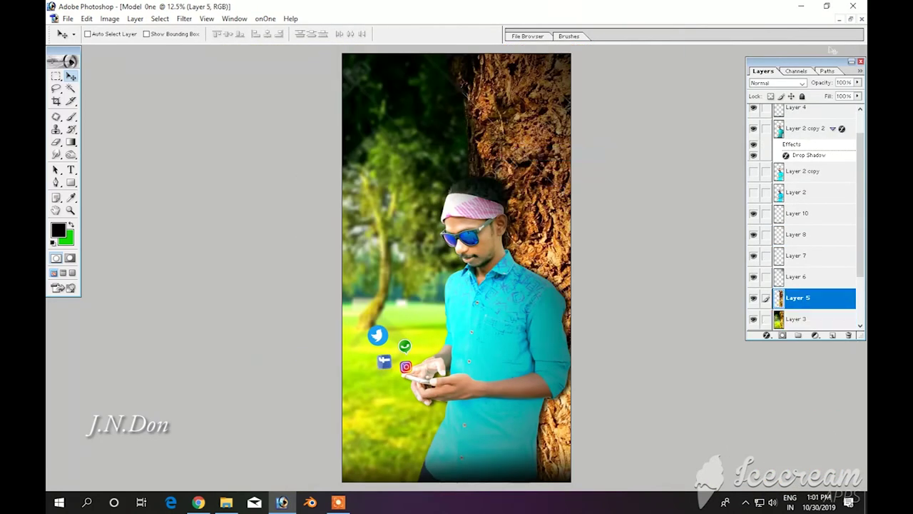
Browse the Open dialog to the tutorial's working folder on the J: drive
{"action": "left_click", "coordinate": [851, 19]}
{"action": "key", "text": "ctrl+minus"}
{"action": "key", "text": "ctrl+plus"}
{"action": "key", "text": "ctrl+o"}
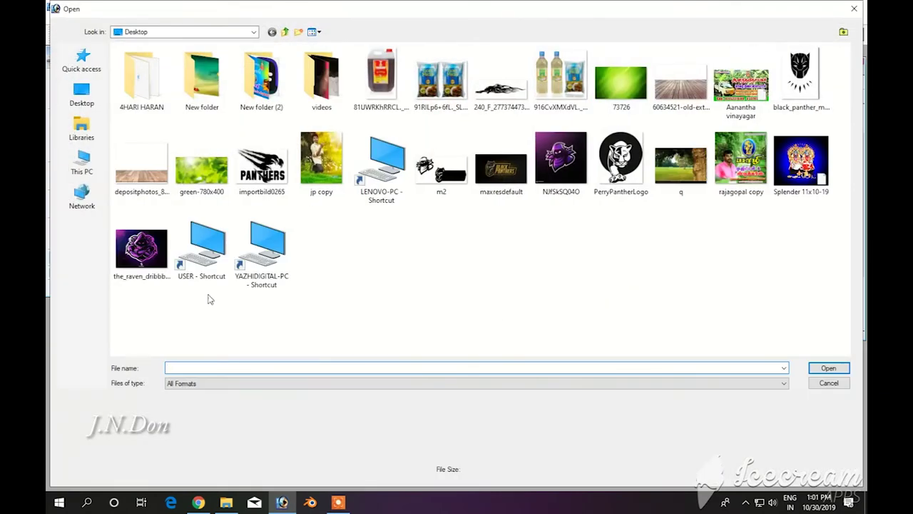
{"action": "left_click", "coordinate": [81, 164]}
{"action": "double_click", "coordinate": [549, 142]}
{"action": "double_click", "coordinate": [279, 92]}
{"action": "key", "text": "BackSpace"}
{"action": "double_click", "coordinate": [214, 90]}
Open Fog 38 from Effects PS CC > Smoke Overlay BY DG Photoshop, drag it into the portrait, close it
{"action": "double_click", "coordinate": [620, 79]}
{"action": "key", "text": "BackSpace"}
{"action": "double_click", "coordinate": [741, 79]}
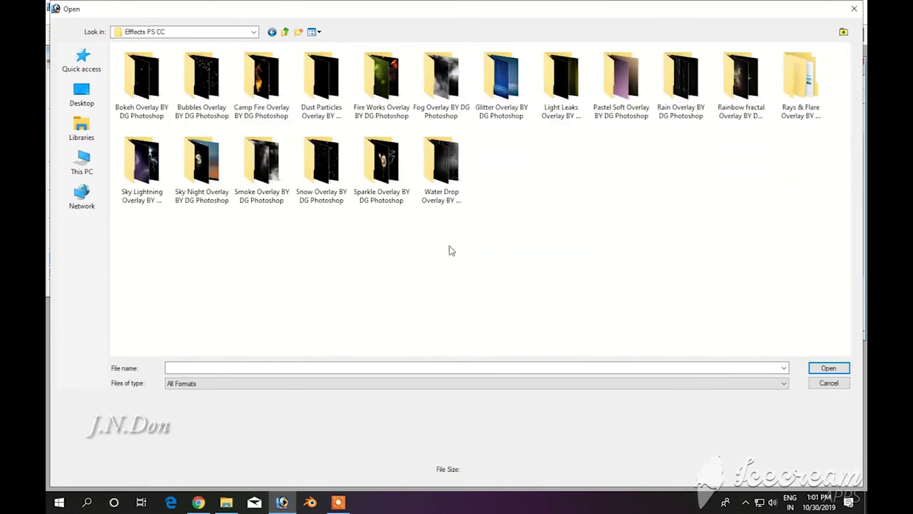
{"action": "double_click", "coordinate": [261, 160]}
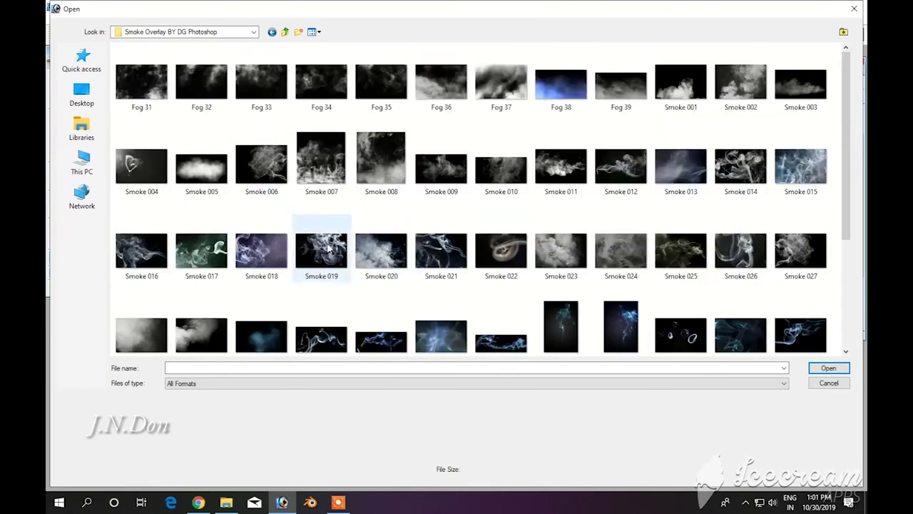
{"action": "left_click", "coordinate": [564, 100]}
{"action": "left_click", "coordinate": [828, 368]}
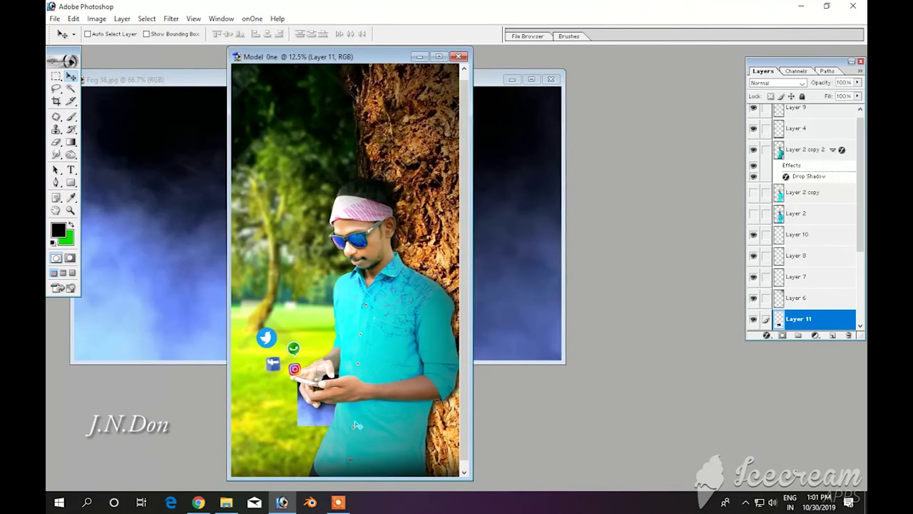
{"action": "left_click_drag", "start_coordinate": [357, 425], "coordinate": [357, 428]}
{"action": "left_click", "coordinate": [551, 80]}
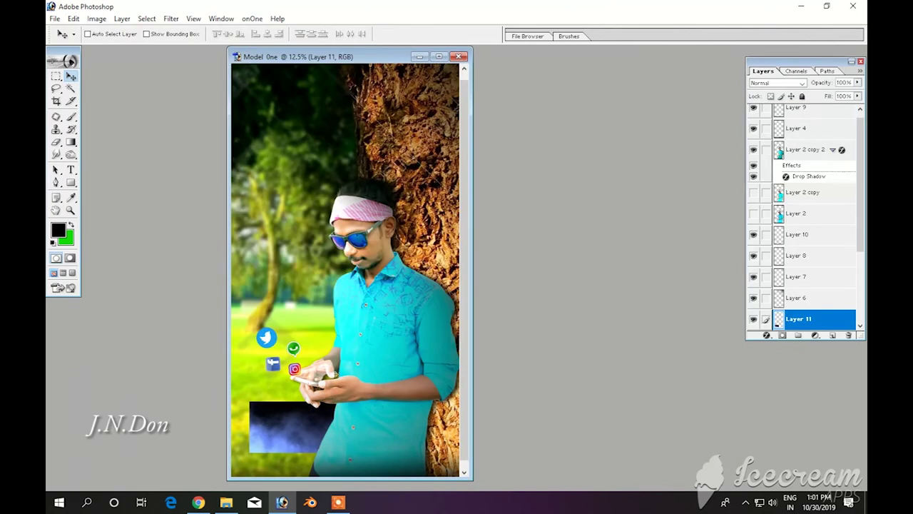
Raise the fog layer, stretch it across the portrait's bottom, and set it to Screen blend
{"action": "double_click", "coordinate": [371, 56]}
{"action": "key", "text": "ctrl+bracketright"}
{"action": "key", "text": "ctrl+bracketright"}
{"action": "key", "text": "ctrl+bracketright"}
{"action": "key", "text": "ctrl+bracketright"}
{"action": "key", "text": "ctrl+bracketright"}
{"action": "key", "text": "ctrl+t"}
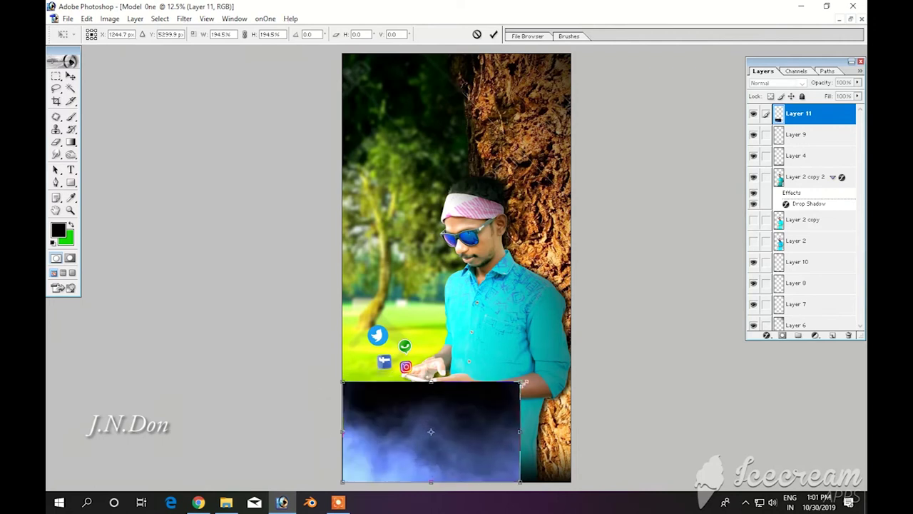
{"action": "left_click_drag", "start_coordinate": [495, 373], "coordinate": [595, 349]}
{"action": "key", "text": "Return"}
{"action": "left_click", "coordinate": [778, 83]}
{"action": "left_click", "coordinate": [759, 153]}
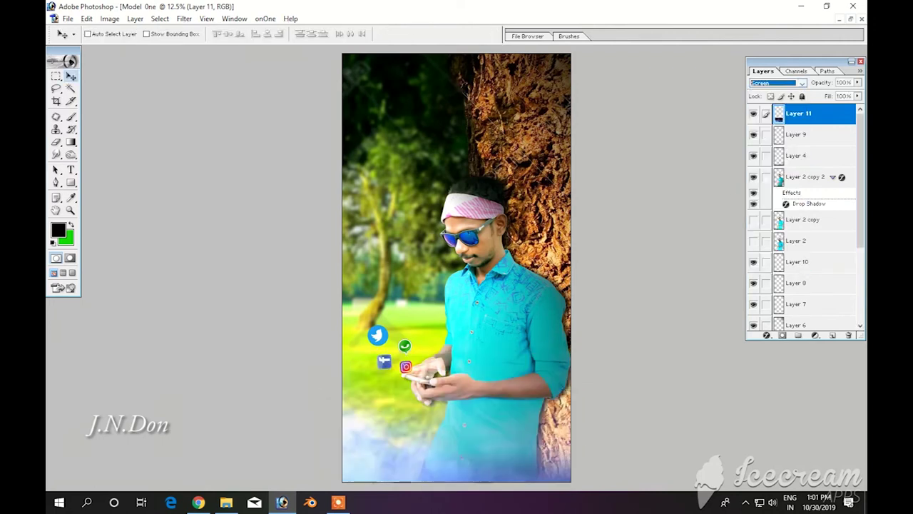
Shift the fog's hue and boost its saturation with Hue/Saturation
{"action": "key", "text": "ctrl+u"}
{"action": "mouse_move", "coordinate": [656, 224]}
{"action": "left_mouse_down"}
{"action": "mouse_move", "coordinate": [674, 224]}
{"action": "mouse_move", "coordinate": [637, 202]}
{"action": "left_mouse_up"}
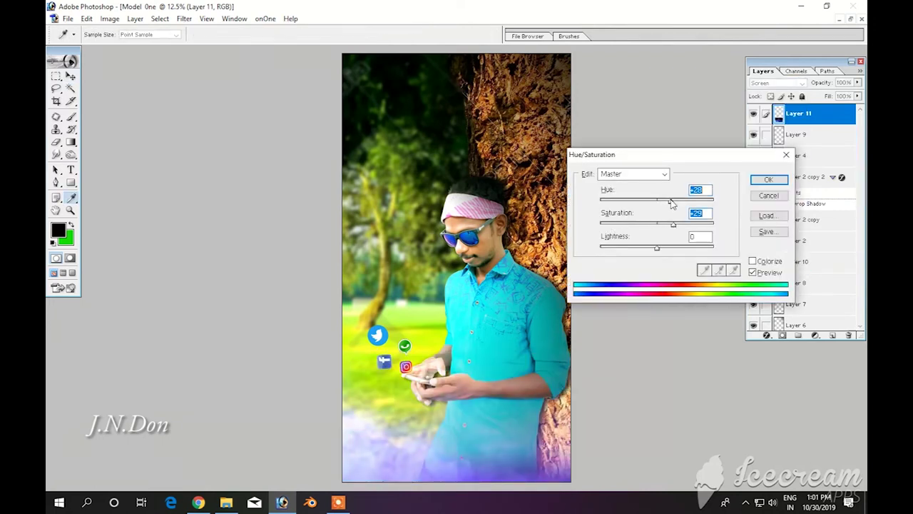
{"action": "left_click", "coordinate": [765, 180]}
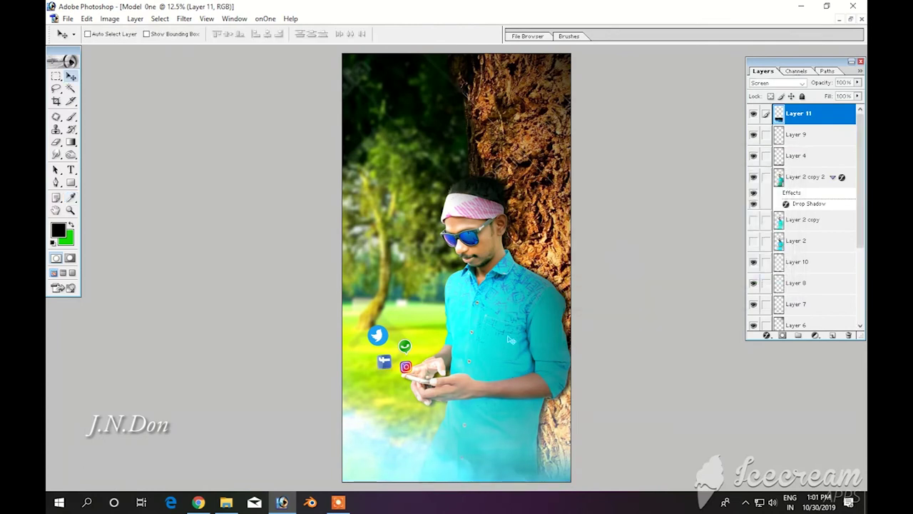
{"action": "key", "text": "ctrl+t"}
{"action": "key", "text": "Return"}
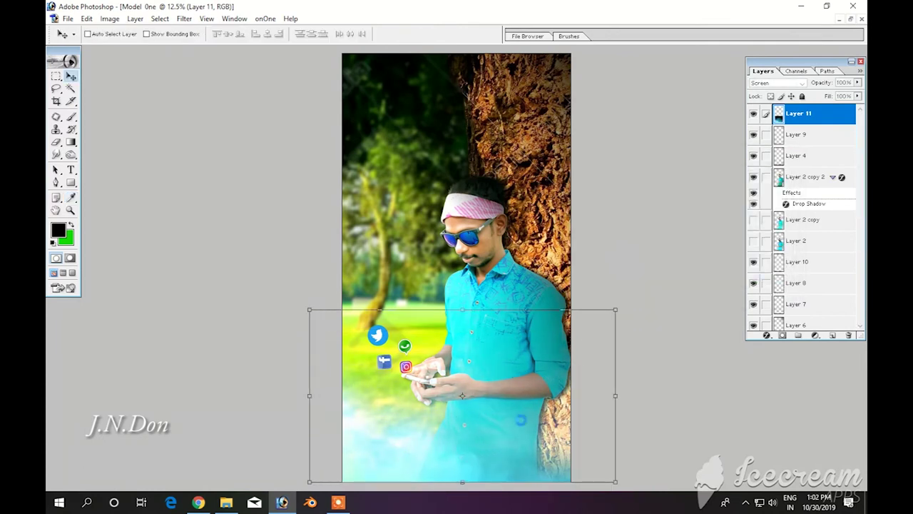
Duplicate the fog, flip it horizontally, rotate about -32.7°, and place it behind the man
{"action": "key", "text": "ctrl+alt+t"}
{"action": "right_click", "coordinate": [464, 282]}
{"action": "left_click", "coordinate": [492, 413]}
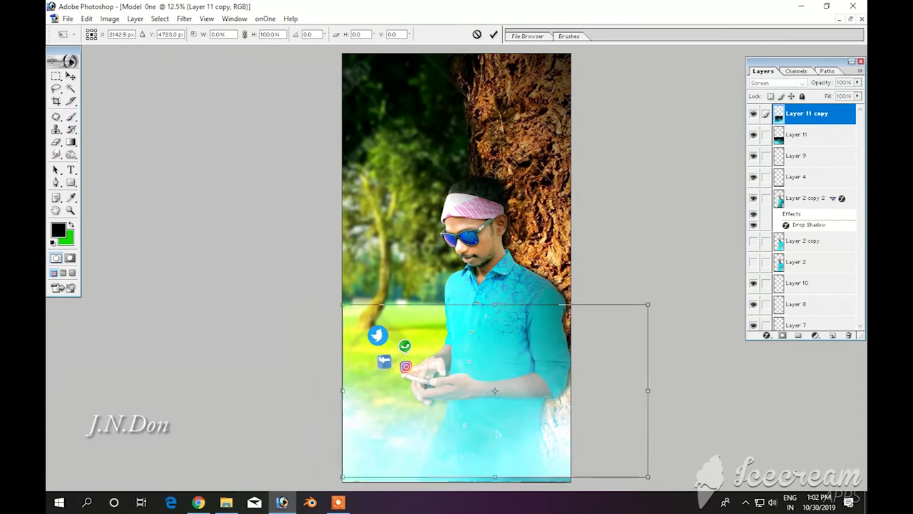
{"action": "mouse_move", "coordinate": [700, 422]}
{"action": "left_mouse_down"}
{"action": "mouse_move", "coordinate": [563, 386]}
{"action": "mouse_move", "coordinate": [447, 438]}
{"action": "left_mouse_up"}
{"action": "key", "text": "Return"}
{"action": "key", "text": "ctrl+bracketleft"}
{"action": "key", "text": "ctrl+bracketleft"}
{"action": "key", "text": "ctrl+bracketleft"}
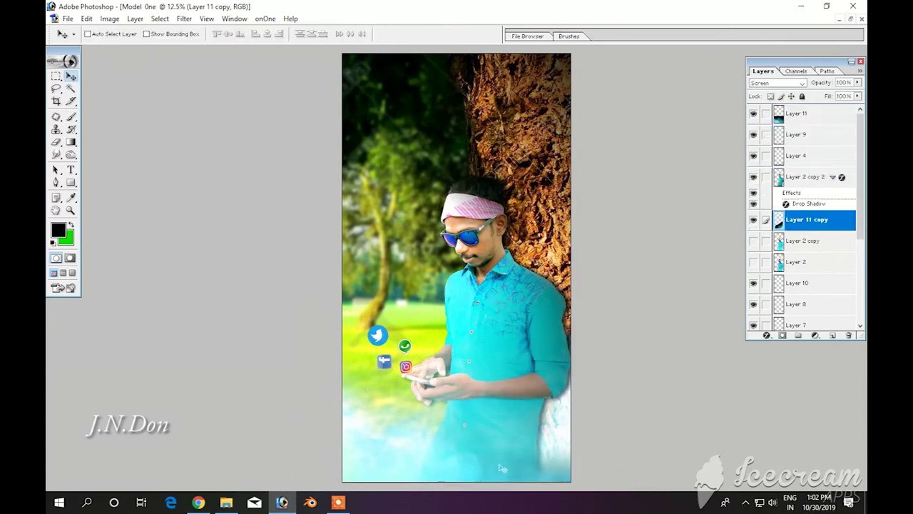
{"action": "key", "text": "ctrl+bracketleft"}
Darken the original fog layer's shadows with a Curves adjustment
{"action": "key", "text": "ctrl+equal"}
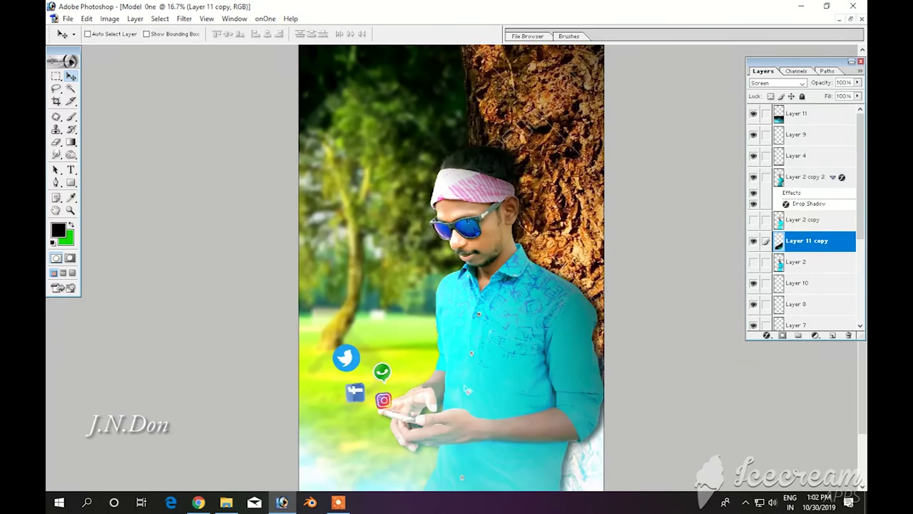
{"action": "key", "text": "ctrl+minus"}
{"action": "key", "text": "alt+shift+bracketright"}
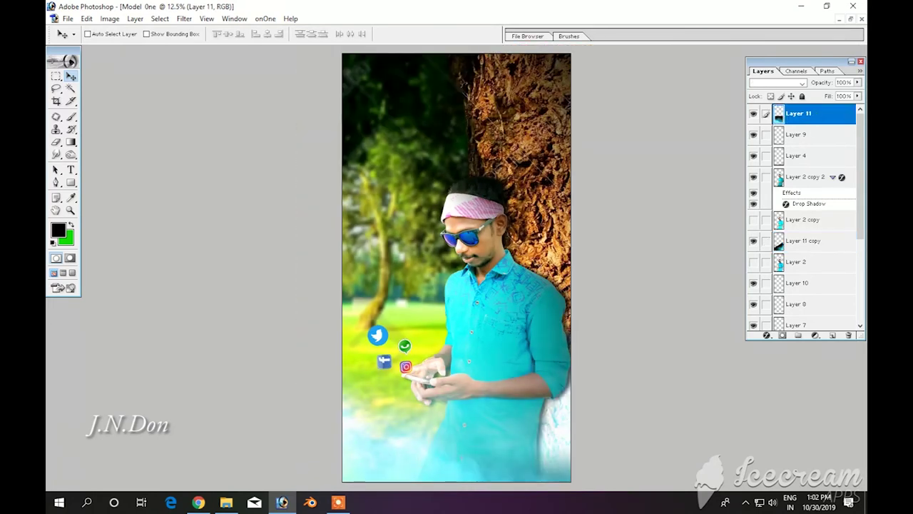
{"action": "key", "text": "ctrl+m"}
{"action": "left_click_drag", "start_coordinate": [591, 317], "coordinate": [610, 317]}
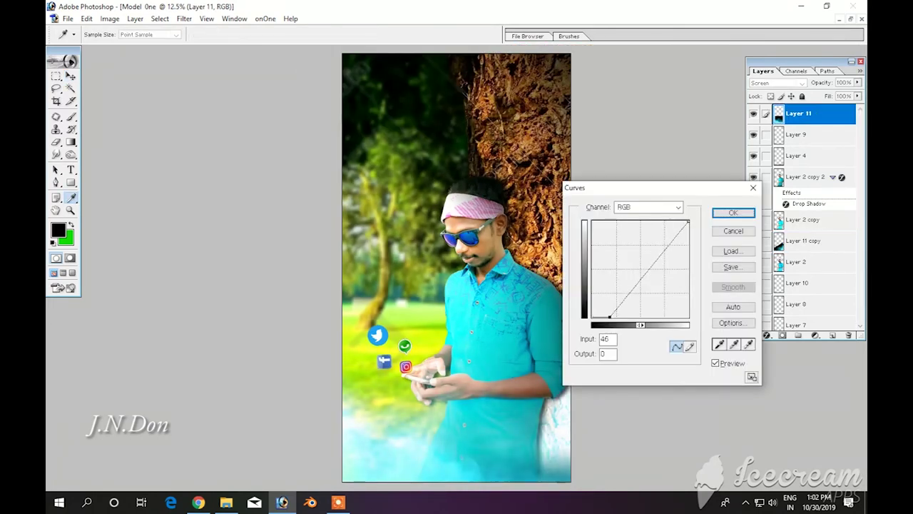
{"action": "key", "text": "Return"}
{"action": "key", "text": "e"}
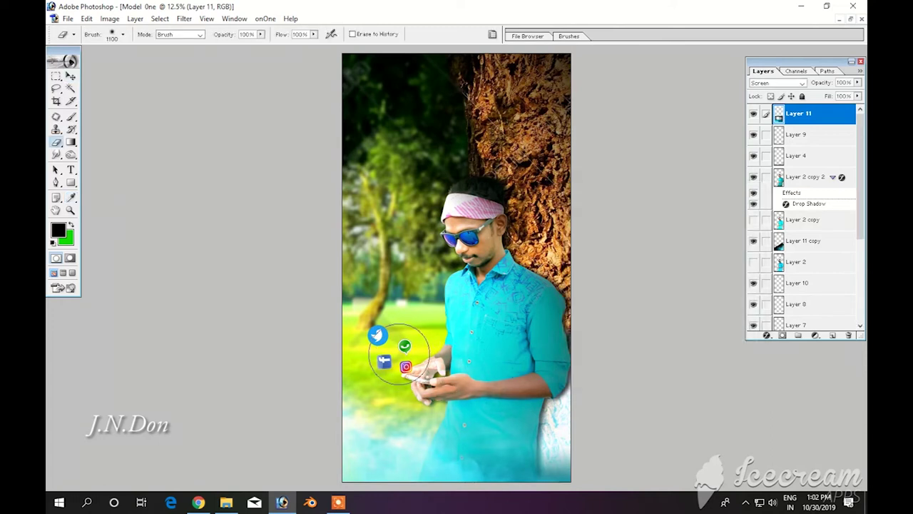
{"action": "key", "text": "v"}
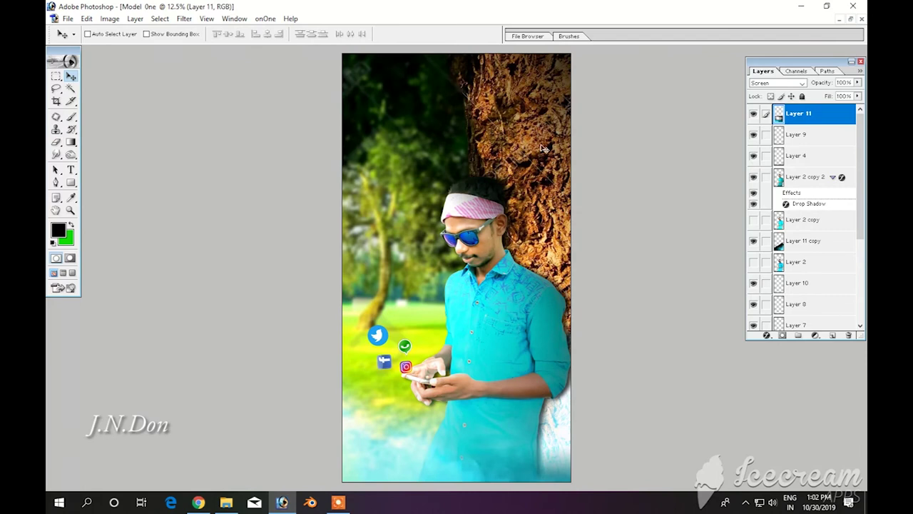
Nudge the background layer's hue slightly with Hue/Saturation
{"action": "key", "text": "ctrl+plus"}
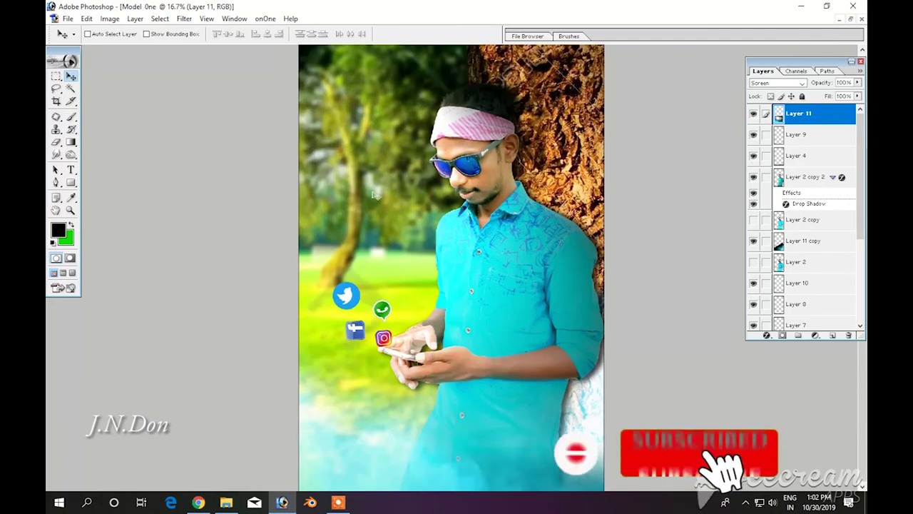
{"action": "key", "text": "ctrl+u"}
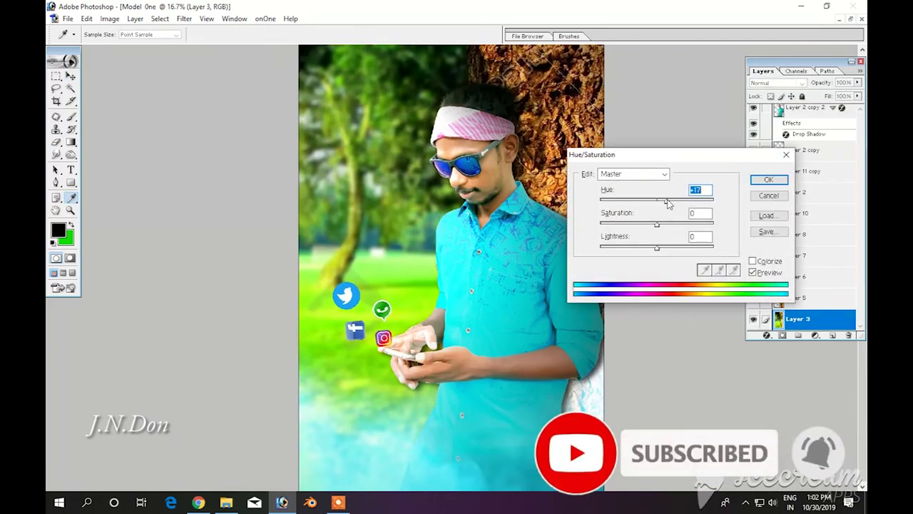
{"action": "left_click_drag", "start_coordinate": [657, 201], "coordinate": [655, 202]}
{"action": "key", "text": "Return"}
{"action": "key", "text": "v"}
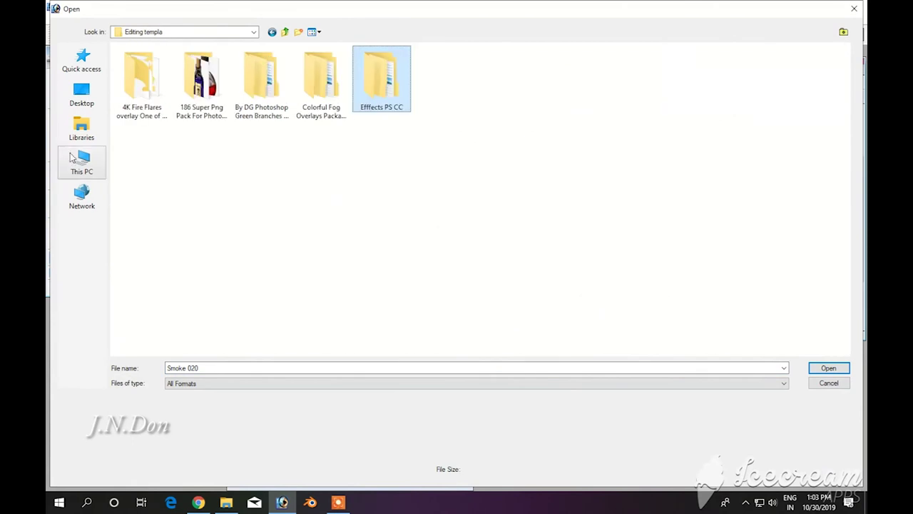
Open the orange glow image from the E: drive light effects pack and drag it into the portrait
{"action": "left_click", "coordinate": [82, 160]}
{"action": "double_click", "coordinate": [314, 147]}
{"action": "double_click", "coordinate": [499, 82]}
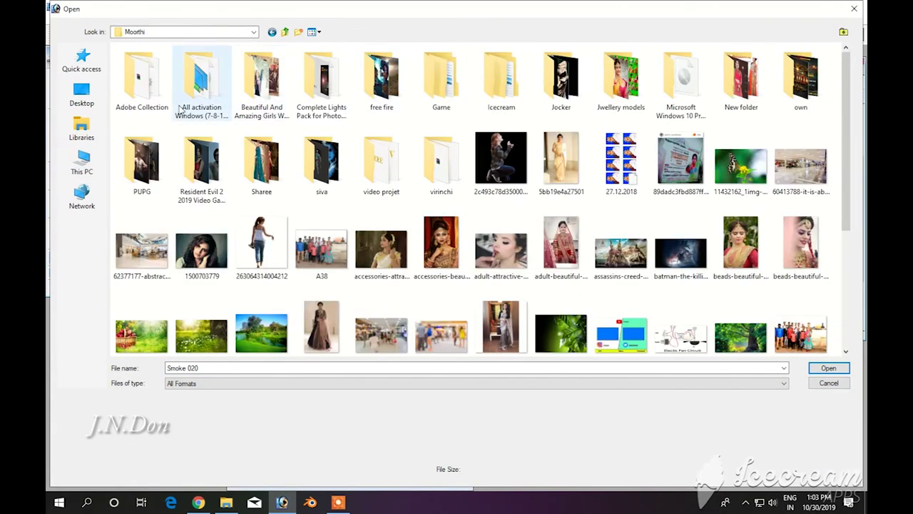
{"action": "double_click", "coordinate": [321, 79]}
{"action": "double_click", "coordinate": [142, 78]}
{"action": "double_click", "coordinate": [143, 158]}
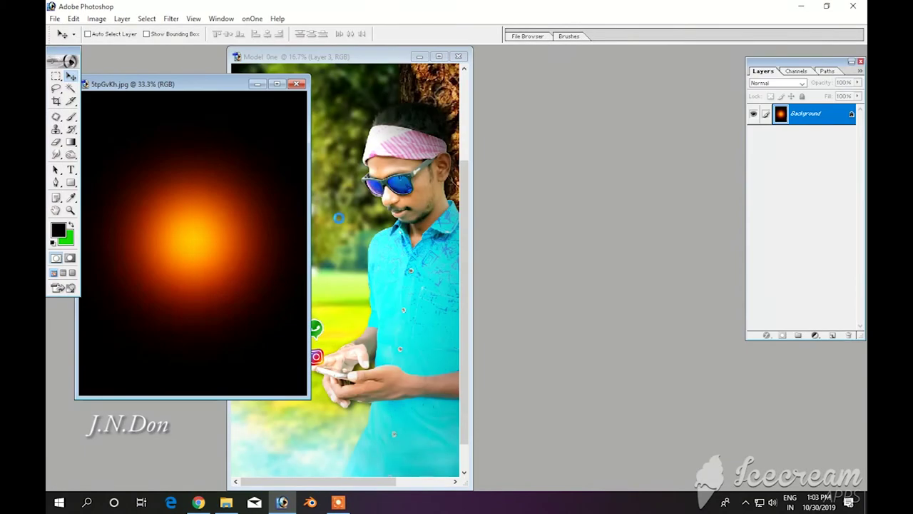
{"action": "left_click_drag", "start_coordinate": [193, 228], "coordinate": [343, 228]}
{"action": "left_click", "coordinate": [296, 84]}
{"action": "left_click", "coordinate": [439, 57]}
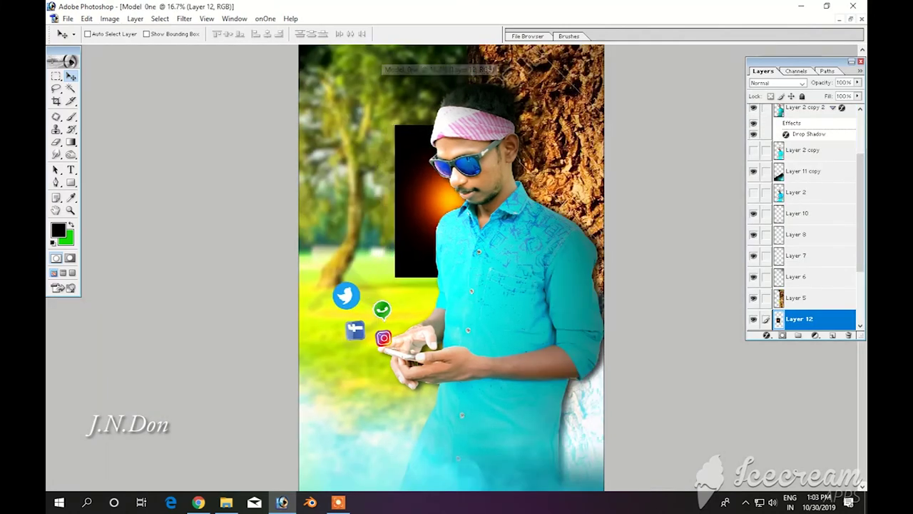
Set the glow layer to Screen blend, reposition it beside the man, and duplicate it
{"action": "left_click", "coordinate": [778, 83]}
{"action": "left_click", "coordinate": [777, 153]}
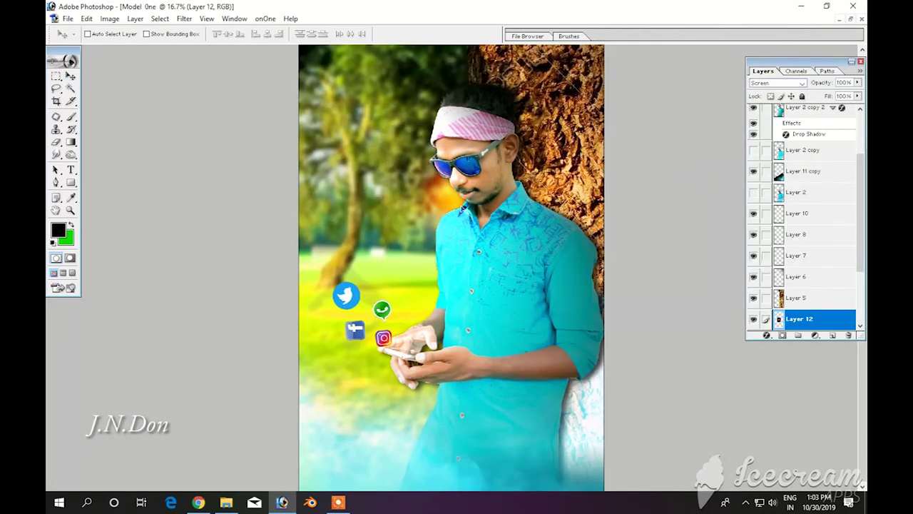
{"action": "key", "text": "ctrl+t"}
{"action": "key", "text": "Return"}
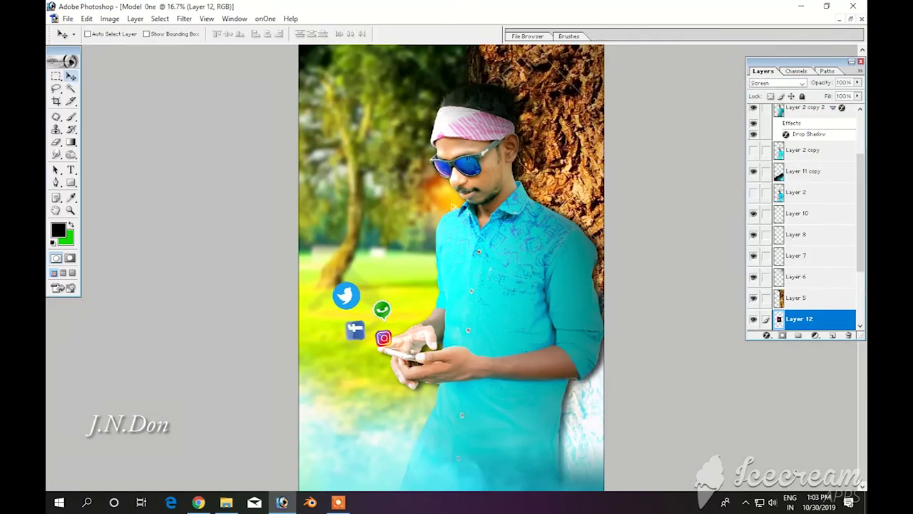
{"action": "left_click_drag", "start_coordinate": [453, 207], "coordinate": [385, 364]}
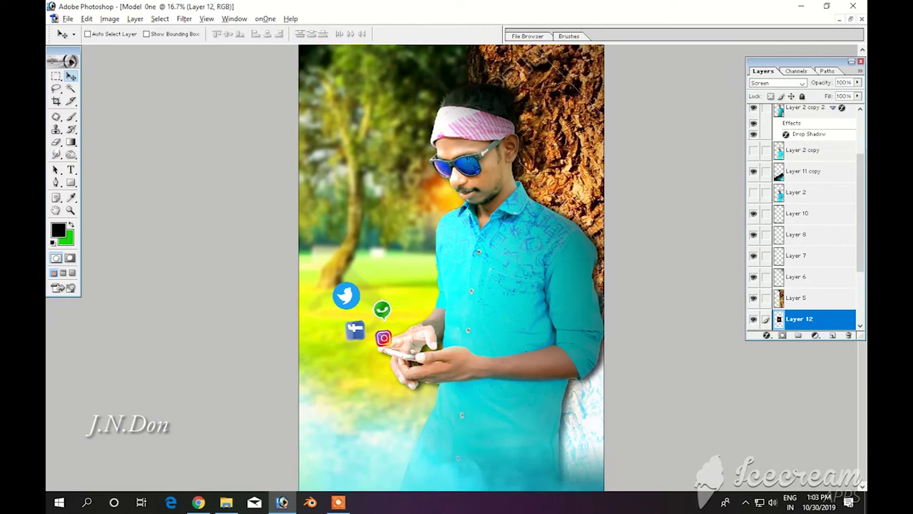
{"action": "key", "text": "ctrl+j"}
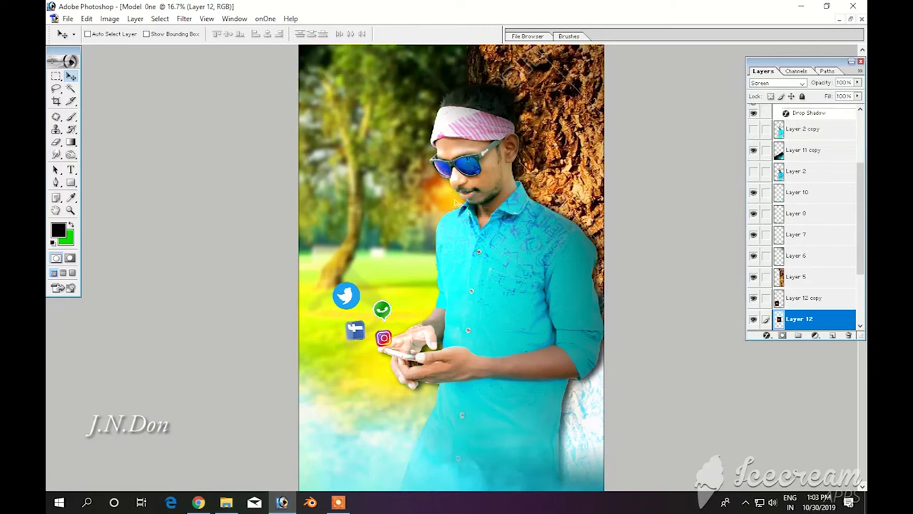
Zoom in to check the man's head, zoom back out, and show the rulers
{"action": "left_click_drag", "start_coordinate": [383, 106], "coordinate": [535, 300]}
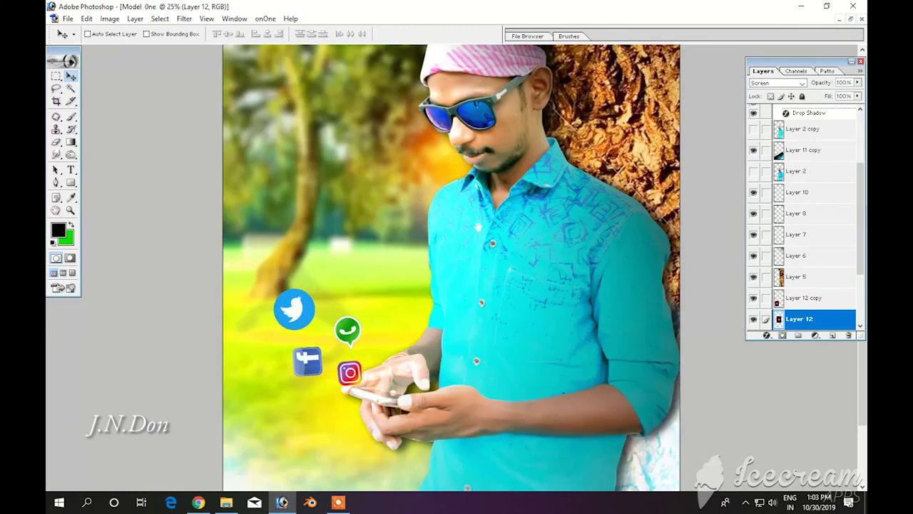
{"action": "left_click_drag", "start_coordinate": [476, 232], "coordinate": [482, 267]}
{"action": "scroll", "coordinate": [451, 267], "scroll_direction": "down", "scroll_amount": 1}
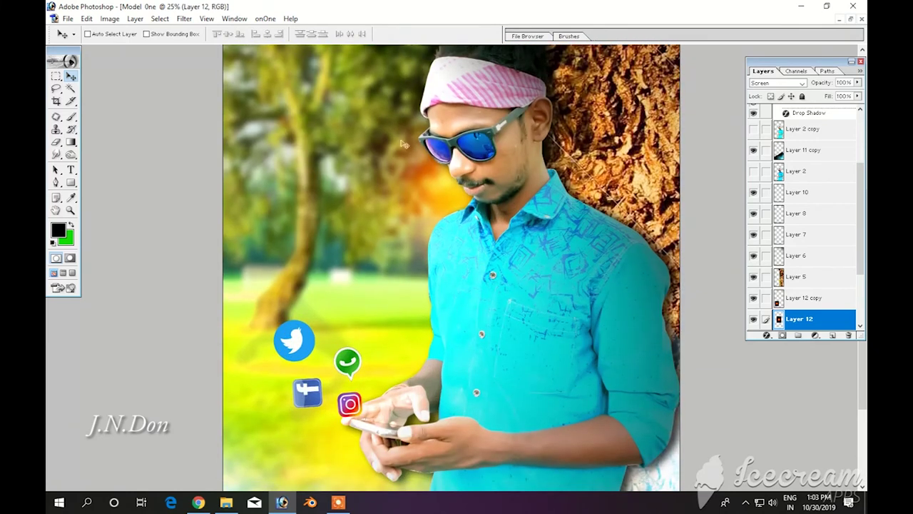
{"action": "key", "text": "ctrl+minus"}
{"action": "key", "text": "ctrl+minus"}
{"action": "key", "text": "ctrl+r"}
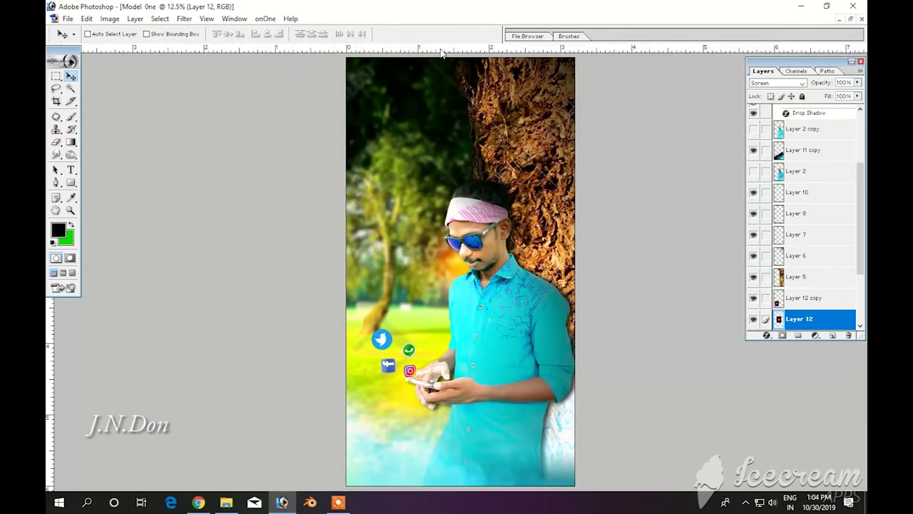
Place horizontal guides above the man's head and near the image bottom
{"action": "left_click_drag", "start_coordinate": [441, 51], "coordinate": [468, 187]}
{"action": "left_click_drag", "start_coordinate": [517, 450], "coordinate": [514, 451]}
{"action": "key", "text": "ctrl+plus"}
{"action": "scroll", "coordinate": [503, 356], "scroll_direction": "down", "scroll_amount": 2}
{"action": "key", "text": "ctrl+plus"}
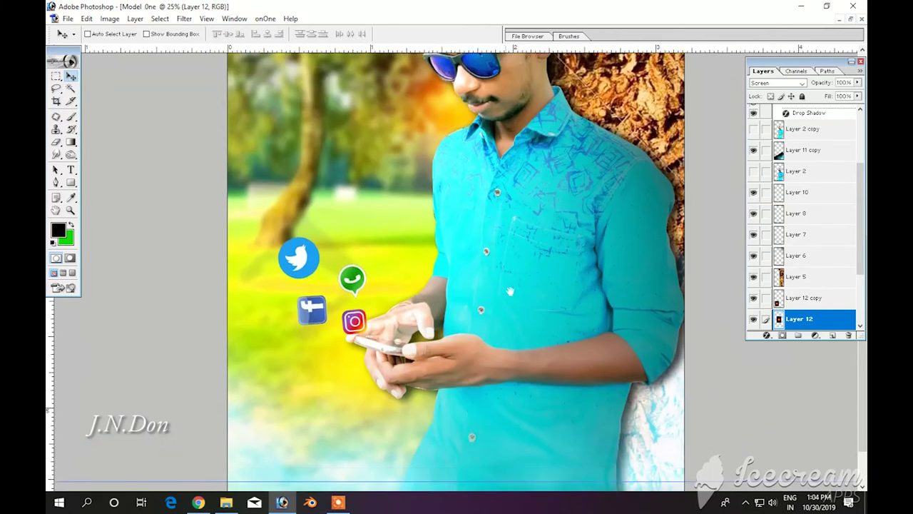
{"action": "key", "text": "ctrl+minus"}
{"action": "key", "text": "ctrl+minus"}
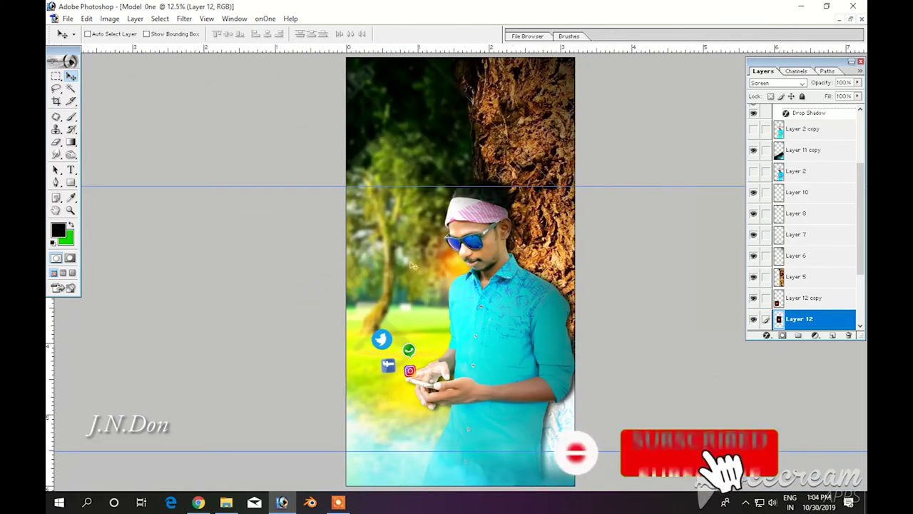
Crop the portrait to the band between the two guides
{"action": "key", "text": "c"}
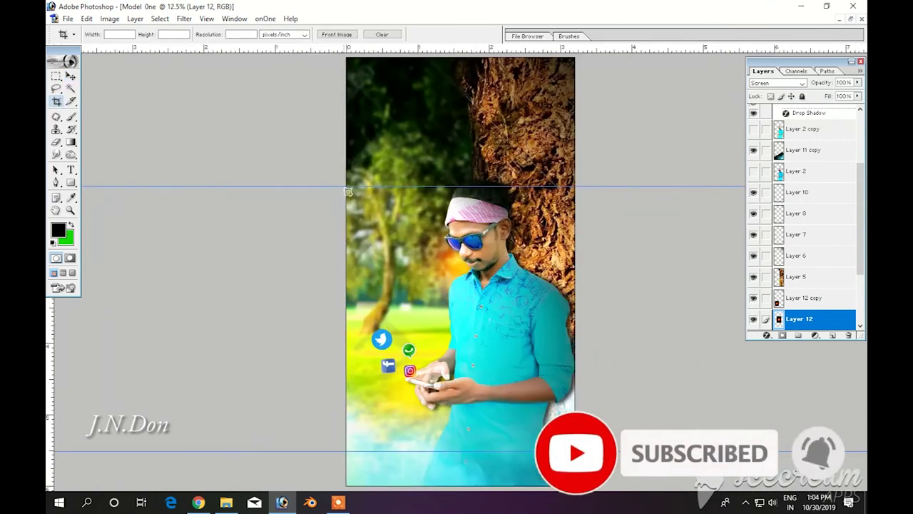
{"action": "left_click_drag", "start_coordinate": [348, 191], "coordinate": [575, 450]}
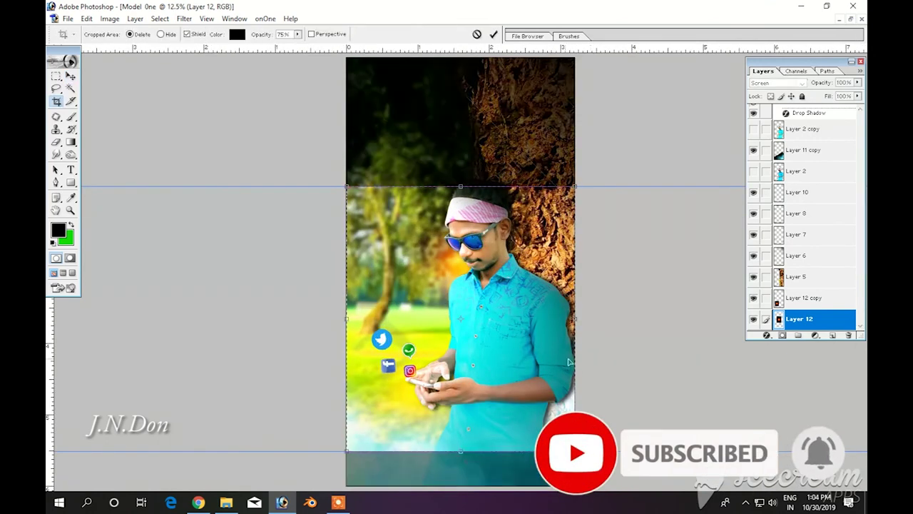
{"action": "key", "text": "Return"}
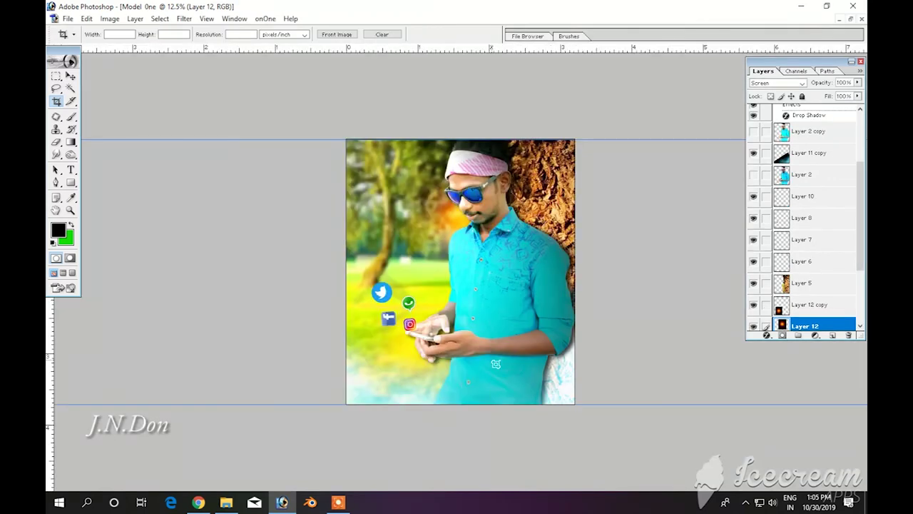
Shift the white haze Layer 11 so it covers the whole cropped canvas
{"action": "key", "text": "v"}
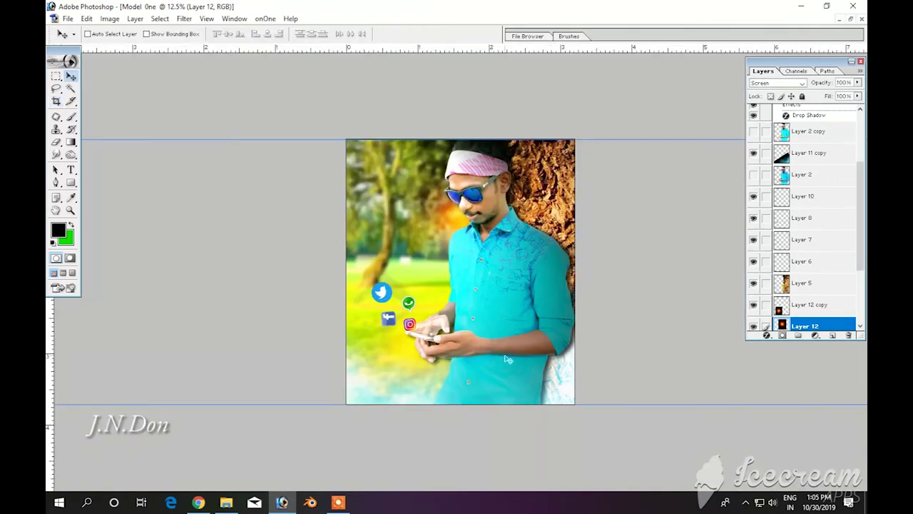
{"action": "key", "text": "ctrl+plus"}
{"action": "right_click", "coordinate": [378, 364]}
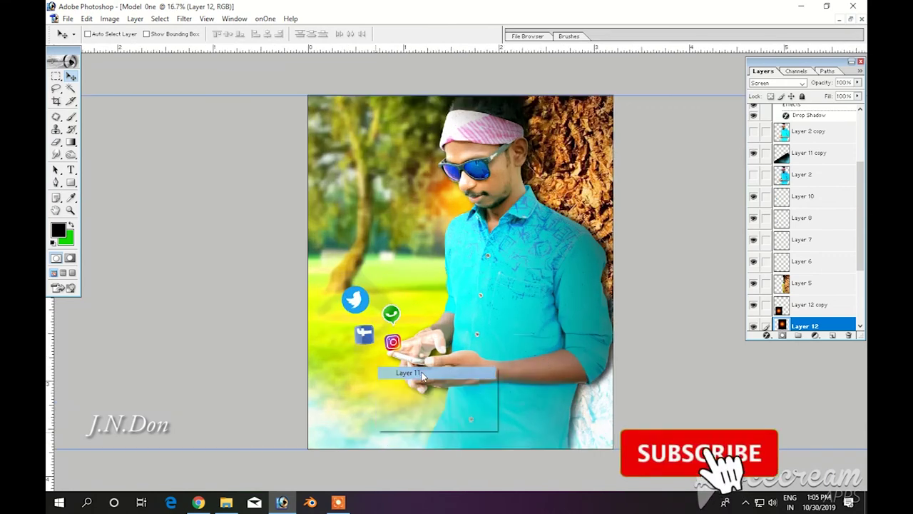
{"action": "left_click", "coordinate": [399, 373]}
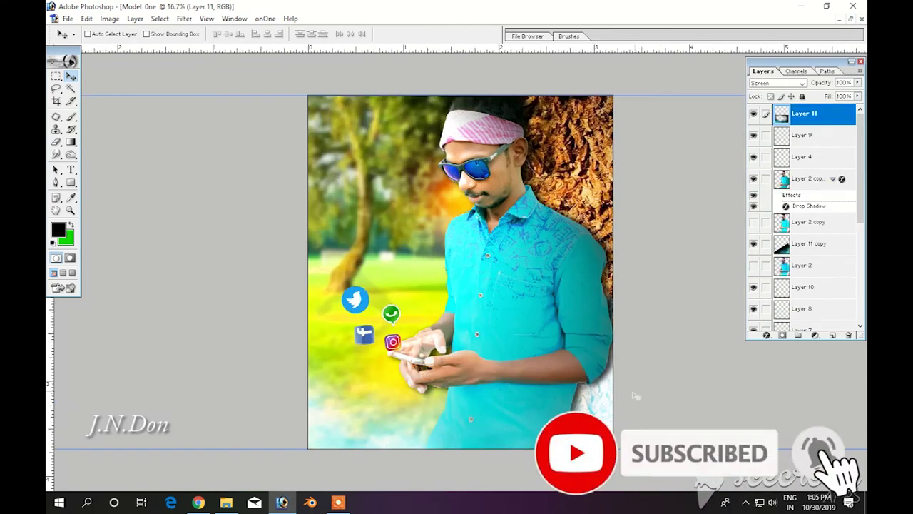
{"action": "left_click_drag", "start_coordinate": [660, 387], "coordinate": [629, 395]}
{"action": "key", "text": "Left"}
{"action": "key", "text": "Down"}
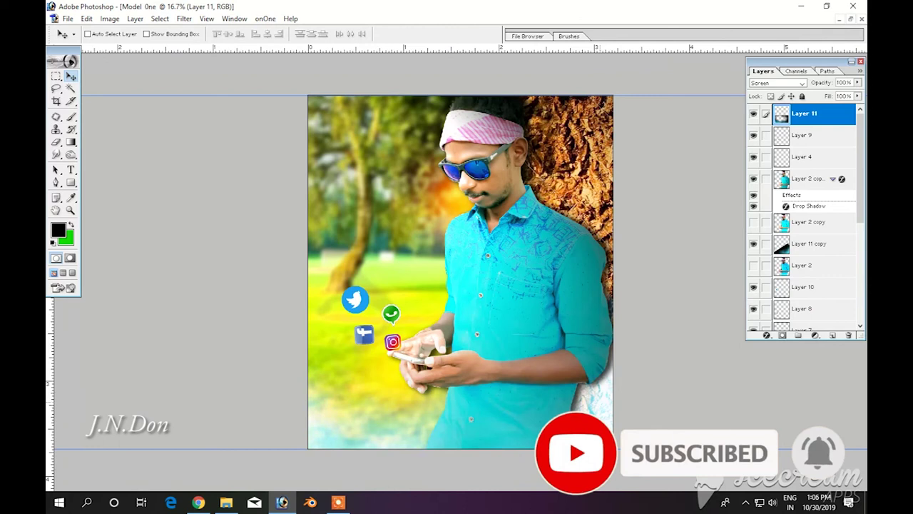
Duplicate Layer 11 copy, raise it above the man, and darken it with Curves
{"action": "left_click", "coordinate": [809, 243]}
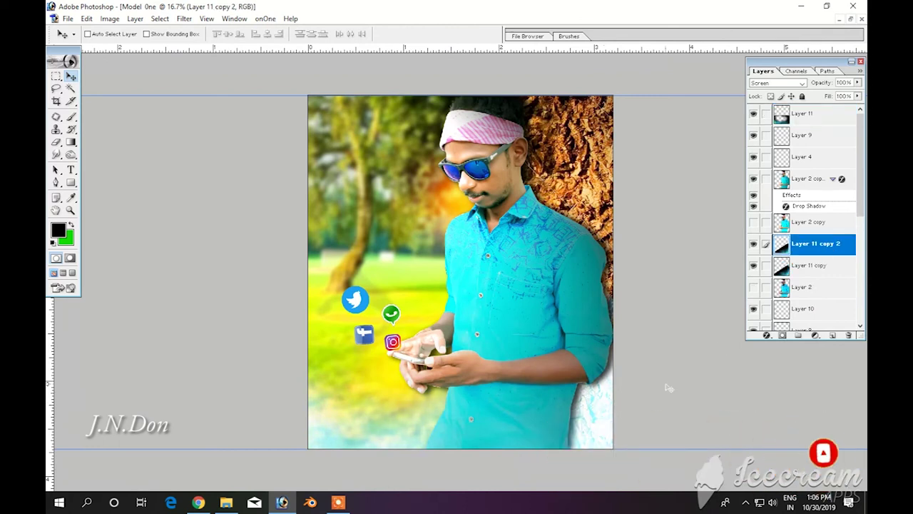
{"action": "key", "text": "ctrl+j"}
{"action": "key", "text": "ctrl+bracketright"}
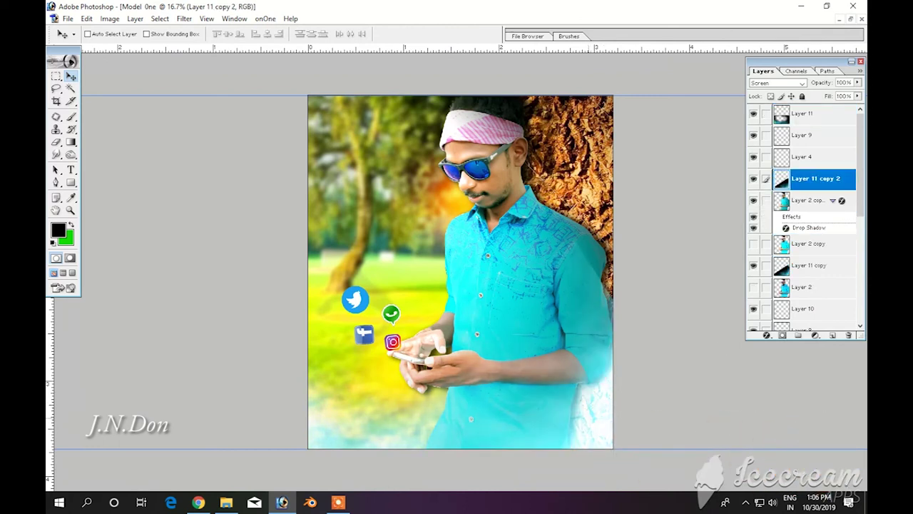
{"action": "key", "text": "ctrl+m"}
{"action": "left_click_drag", "start_coordinate": [651, 191], "coordinate": [237, 177]}
{"action": "left_click_drag", "start_coordinate": [178, 303], "coordinate": [191, 302]}
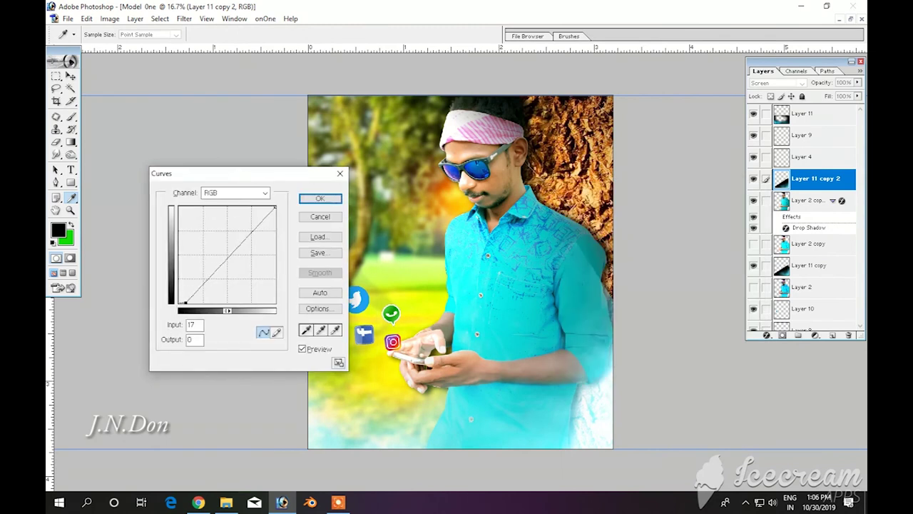
{"action": "left_click", "coordinate": [320, 199]}
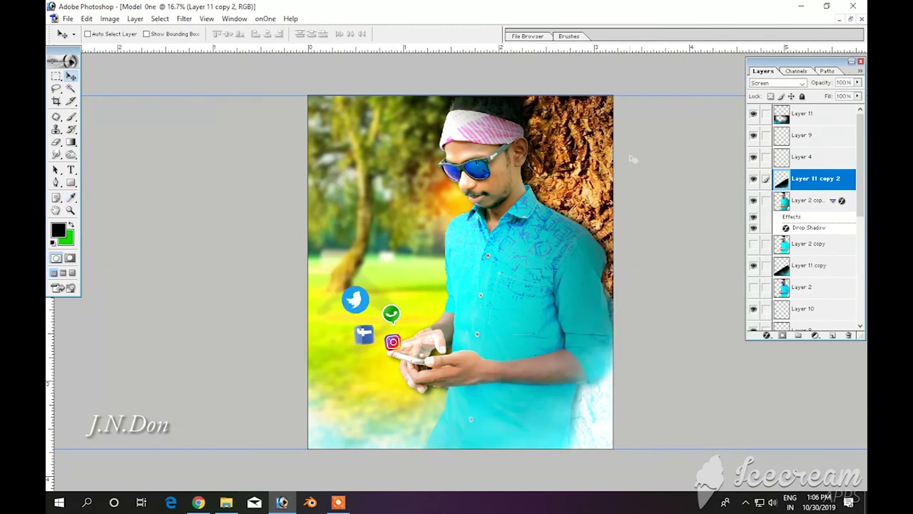
Start opening an image file, browsing to the drive holding the editing files
{"action": "key", "text": "ctrl+o"}
{"action": "left_click", "coordinate": [81, 164]}
{"action": "double_click", "coordinate": [535, 148]}
Place the branches-35 leaves image from the Green Branches folder into the portrait
{"action": "double_click", "coordinate": [202, 78]}
{"action": "double_click", "coordinate": [598, 93]}
{"action": "double_click", "coordinate": [261, 89]}
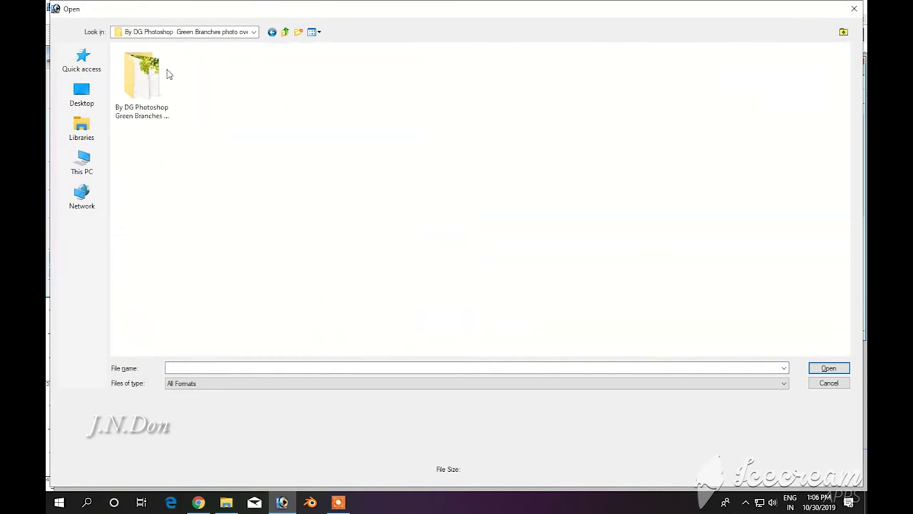
{"action": "double_click", "coordinate": [166, 75]}
{"action": "left_click", "coordinate": [142, 166]}
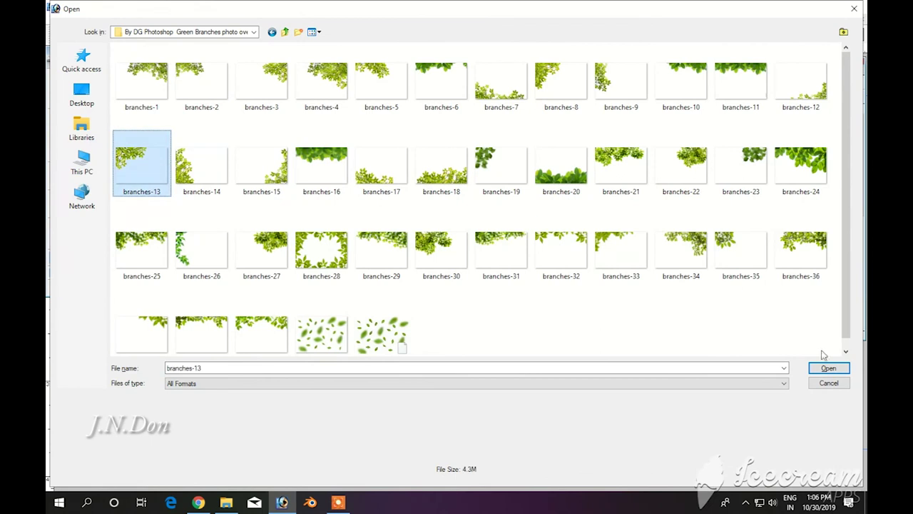
{"action": "left_click", "coordinate": [741, 249]}
{"action": "left_click", "coordinate": [827, 368]}
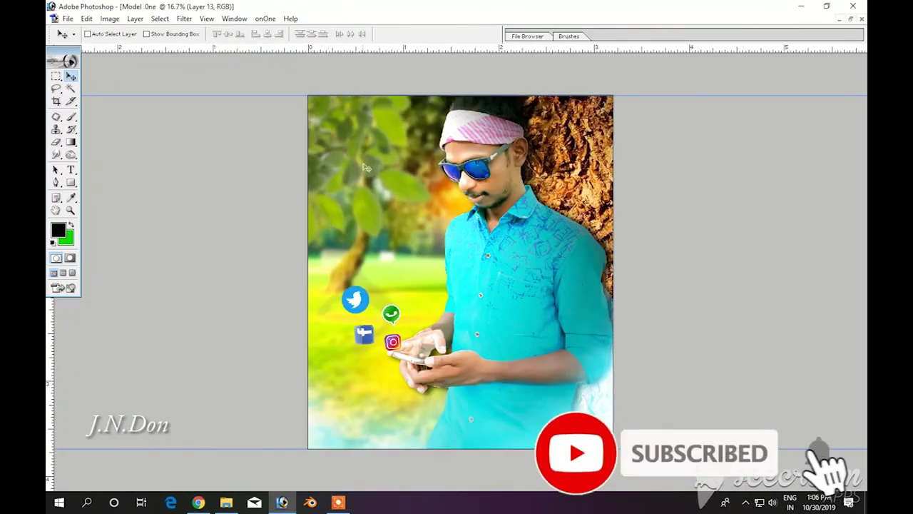
Scale the leaves to 90.5% and raise their saturation by +25
{"action": "key", "text": "ctrl+t"}
{"action": "left_click_drag", "start_coordinate": [430, 259], "coordinate": [426, 248]}
{"action": "key", "text": "Return"}
{"action": "key", "text": "ctrl+u"}
{"action": "mouse_move", "coordinate": [656, 222]}
{"action": "left_mouse_down"}
{"action": "mouse_move", "coordinate": [670, 224]}
{"action": "mouse_move", "coordinate": [662, 201]}
{"action": "left_mouse_up"}
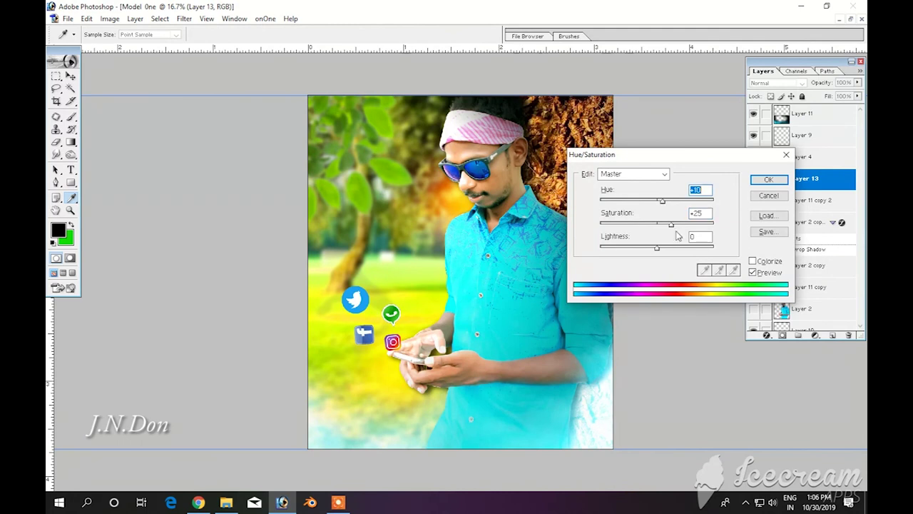
{"action": "left_click", "coordinate": [768, 179]}
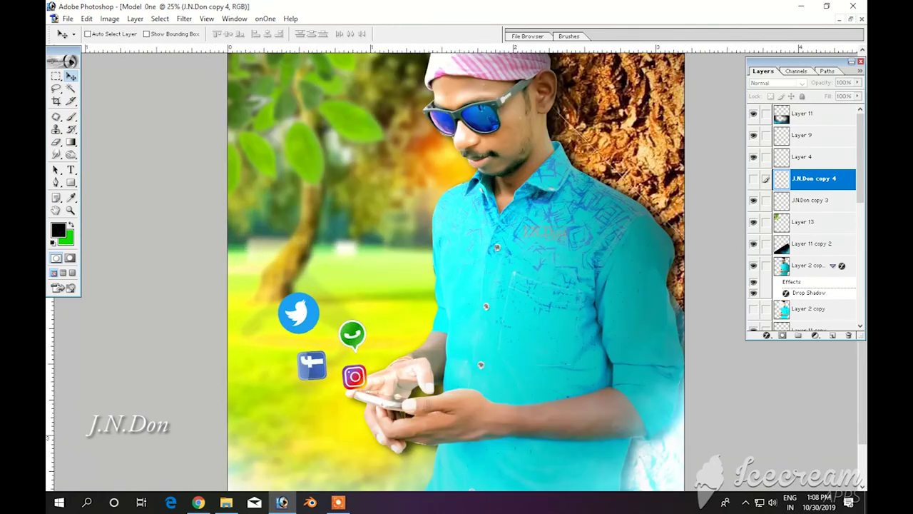
Make the watermark copy 4 text layer visible, then zoom out to the whole portrait
{"action": "left_click", "coordinate": [753, 179]}
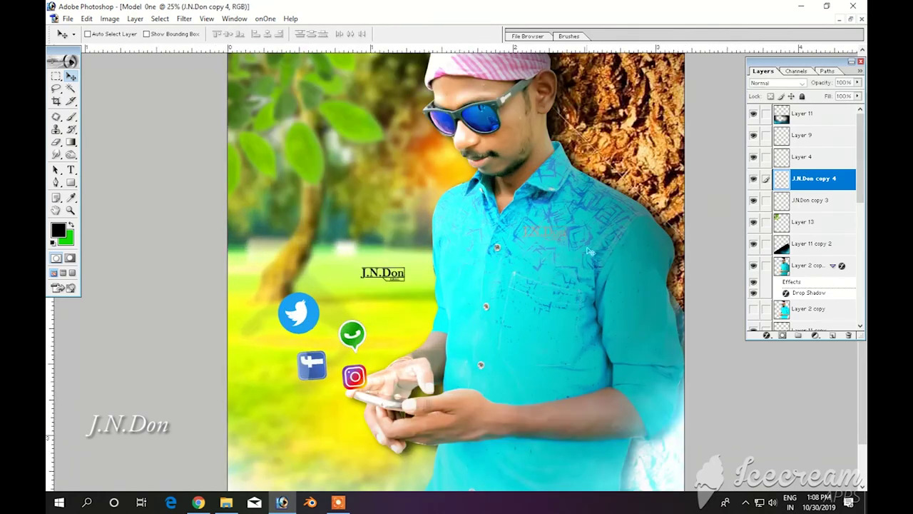
{"action": "key", "text": "ctrl+minus"}
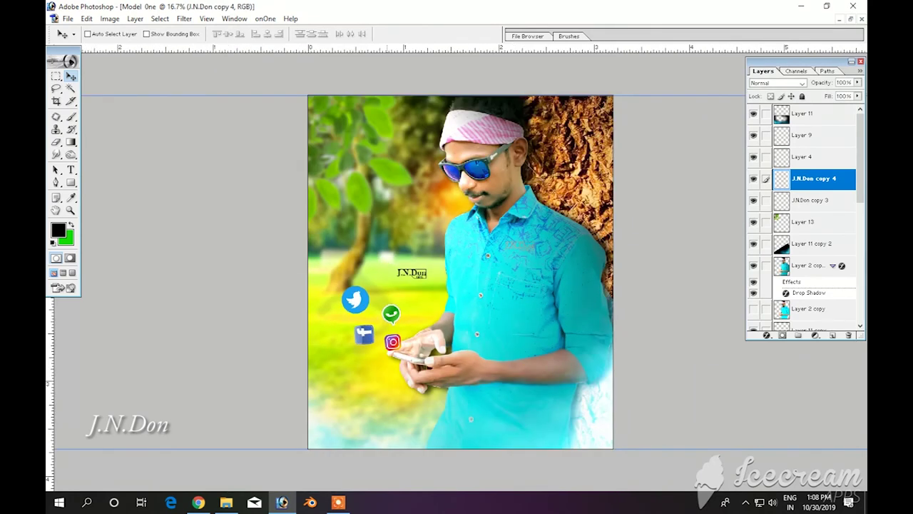